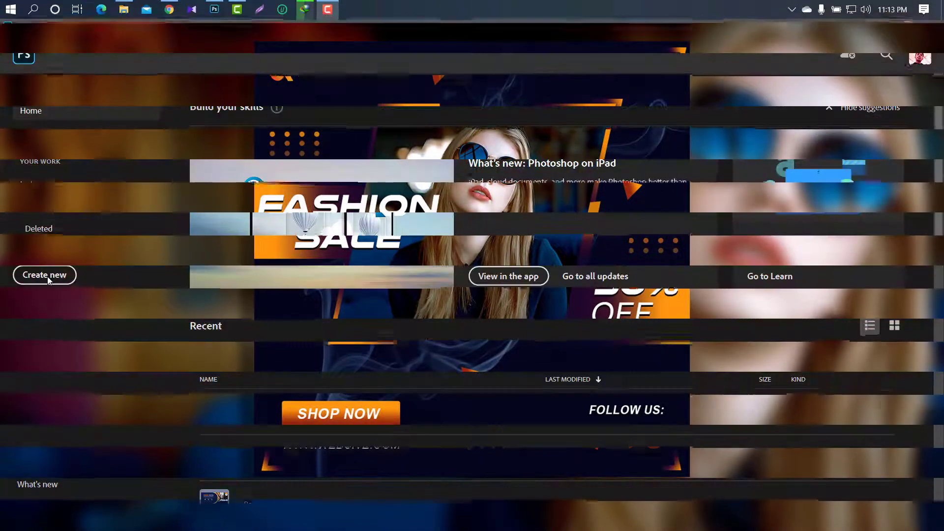
# Start a 1000 × 1000 px, 300 ppi white document titled 'Social Media Post Banner'
pyautogui.click(48, 276)
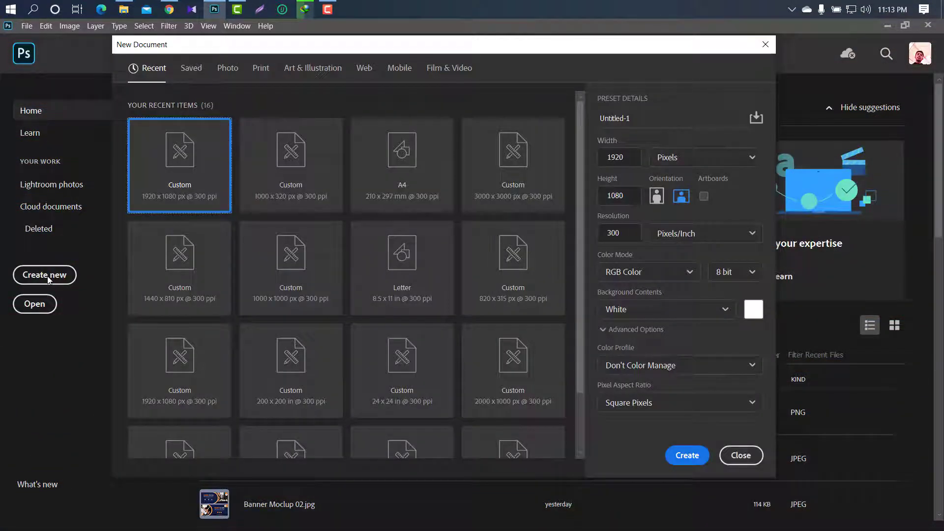
pyautogui.doubleClick(628, 118)
pyautogui.write('1000')
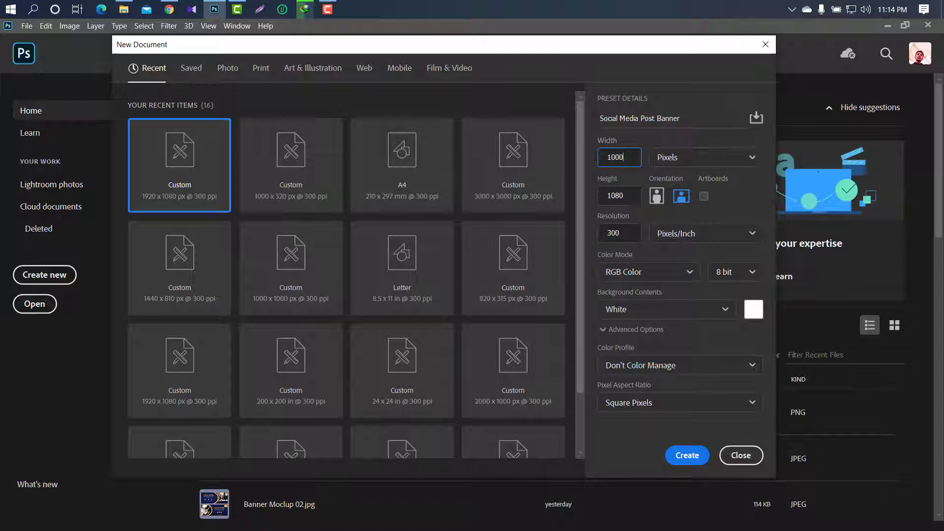
pyautogui.press('Tab')
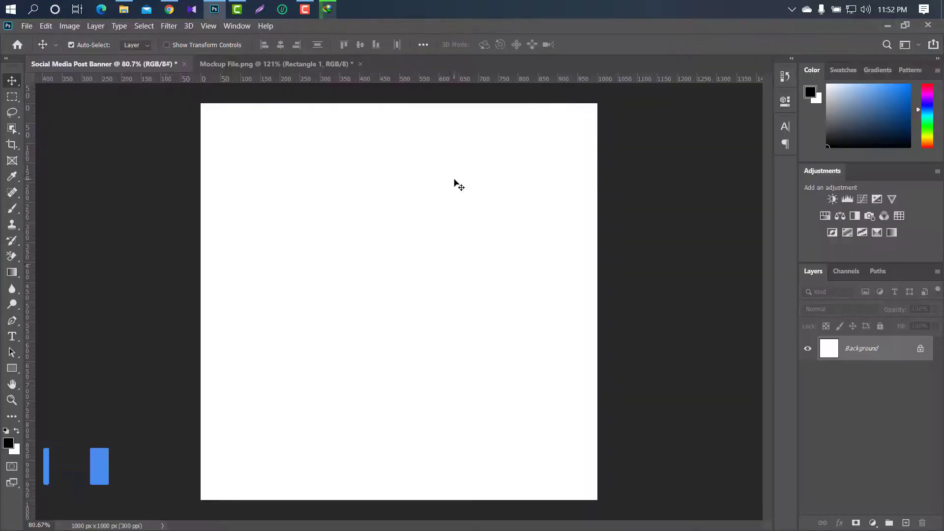
# Draw a full-canvas rectangle filled #05082a, then a second square in the upper centre
pyautogui.click(13, 370)
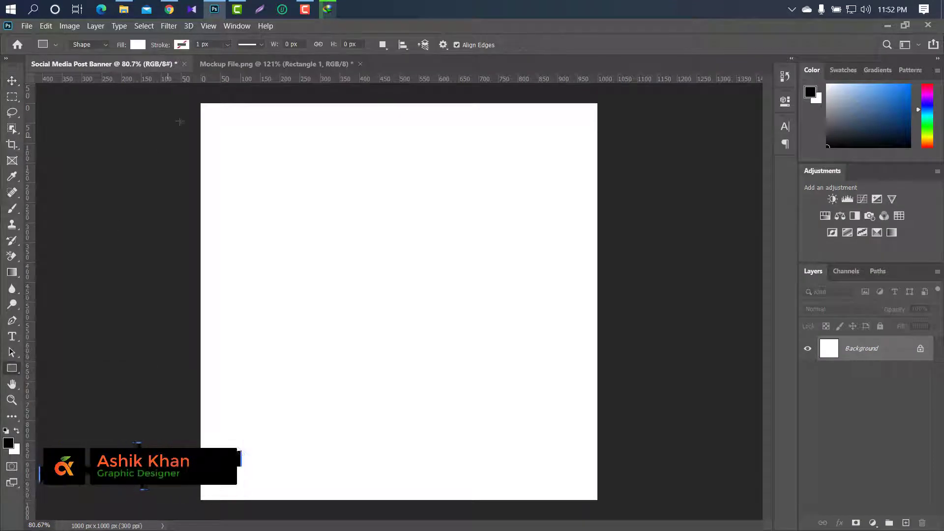
pyautogui.moveTo(193, 99); pyautogui.dragTo(604, 513)
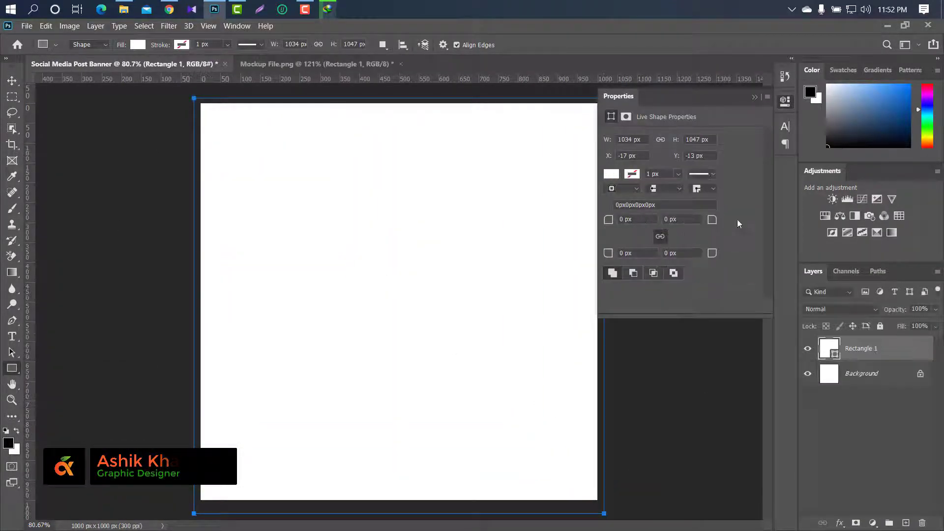
pyautogui.click(753, 99)
pyautogui.doubleClick(836, 356)
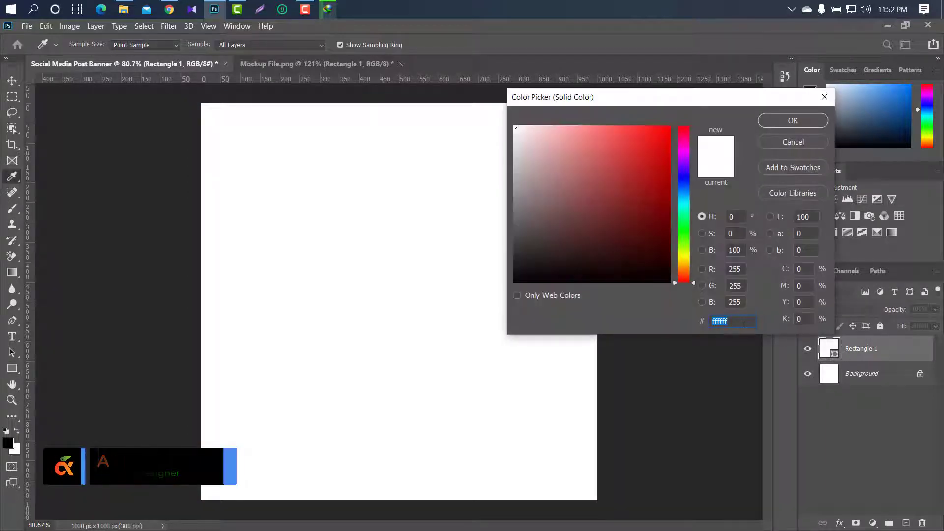
pyautogui.write('05082a')
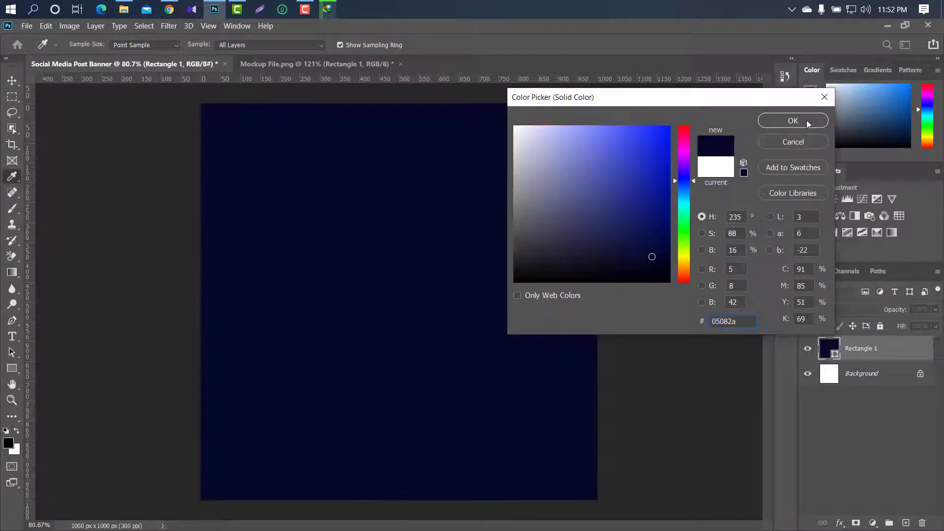
pyautogui.click(792, 121)
pyautogui.moveTo(299, 160)
pyautogui.mouseDown()
pyautogui.moveTo(539, 305)
pyautogui.moveTo(515, 379)
pyautogui.mouseUp()
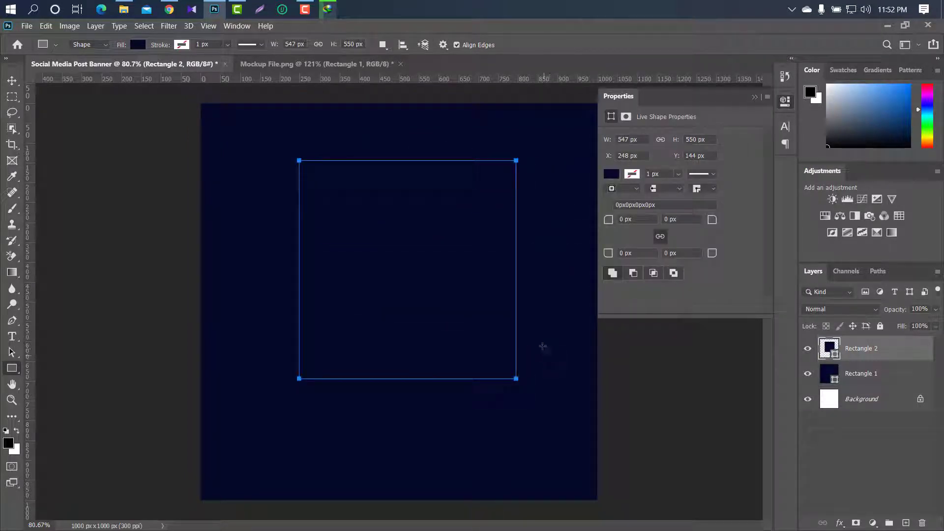
# Distort the square into a slanted parallelogram by pulling its bottom corners left along a guide
pyautogui.click(756, 98)
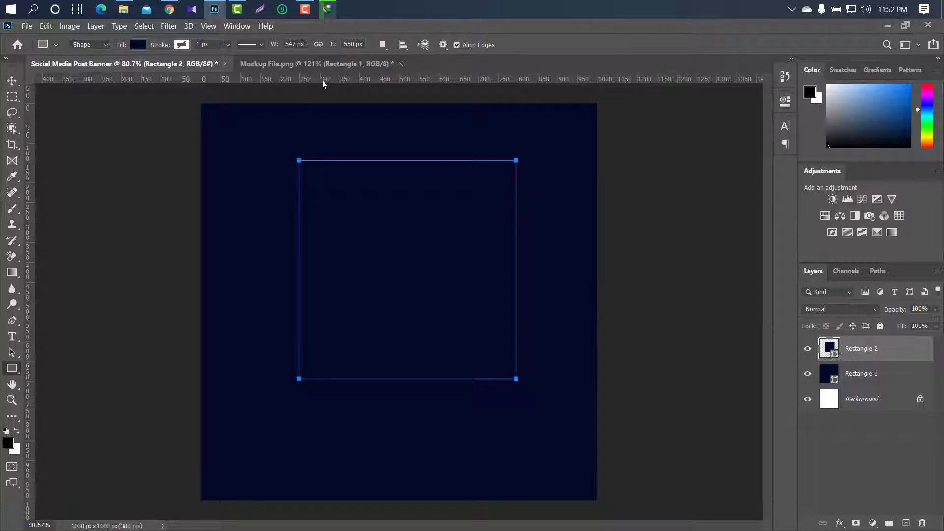
pyautogui.moveTo(323, 84); pyautogui.dragTo(344, 364)
pyautogui.hotkey('ctrl', 't')
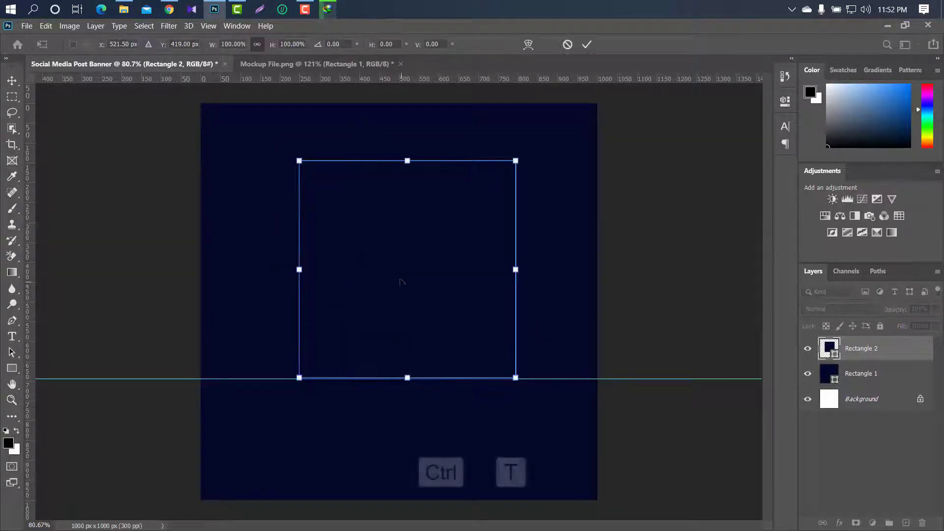
pyautogui.rightClick(400, 281)
pyautogui.click(413, 335)
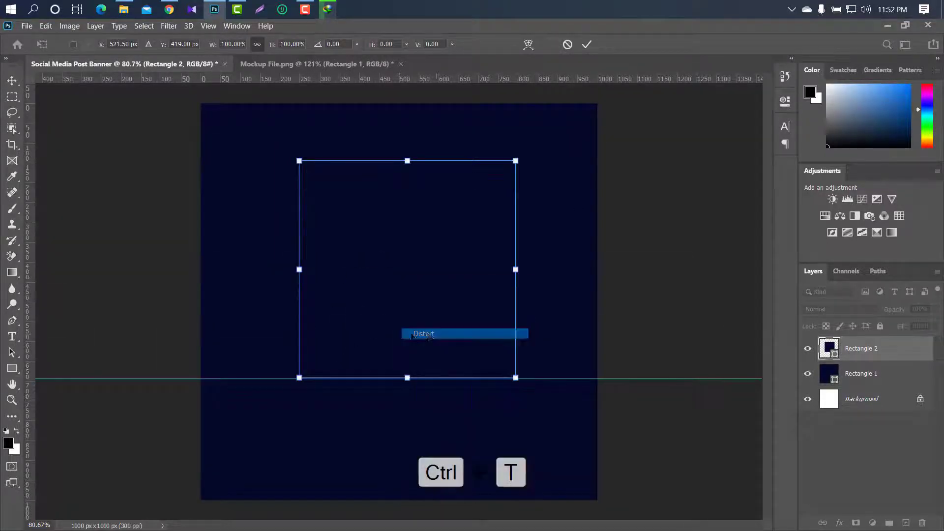
pyautogui.moveTo(299, 378); pyautogui.dragTo(254, 378)
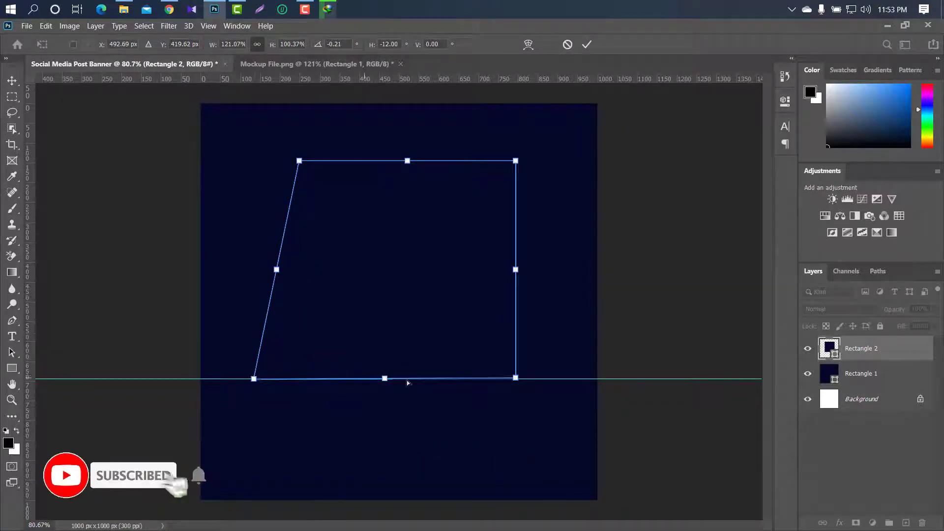
pyautogui.moveTo(515, 378); pyautogui.dragTo(468, 379)
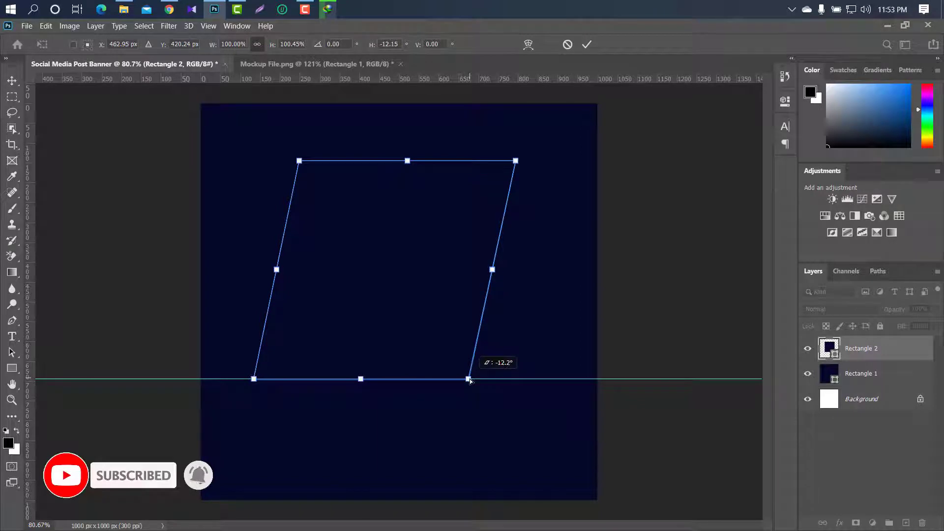
pyautogui.click(586, 45)
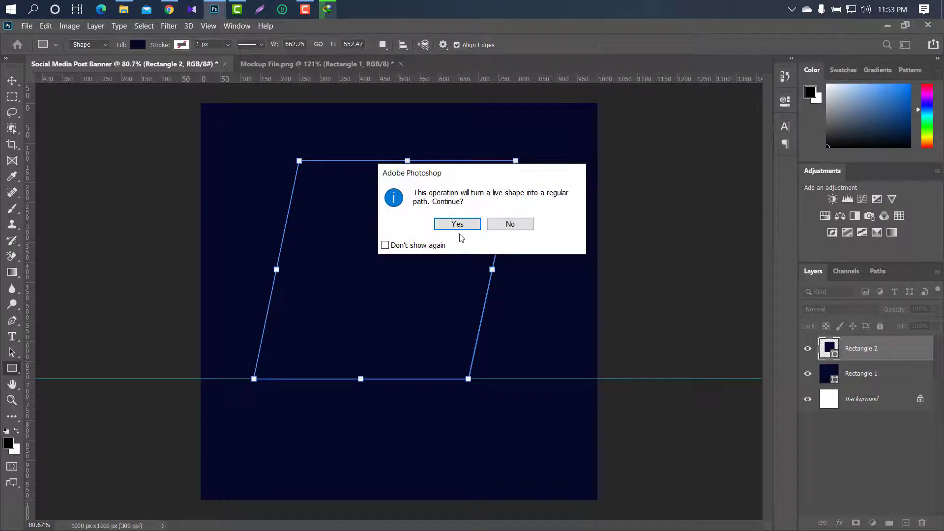
# Convert the shape to a path, remove the guide, fill it white and shift it slightly right
pyautogui.click(457, 225)
pyautogui.moveTo(517, 378); pyautogui.dragTo(507, 82)
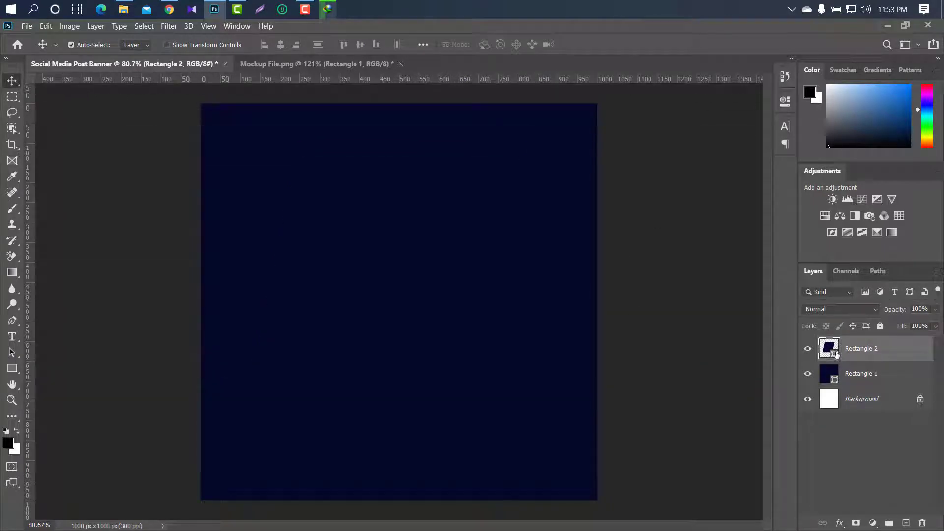
pyautogui.doubleClick(836, 353)
pyautogui.moveTo(631, 232)
pyautogui.mouseDown()
pyautogui.moveTo(567, 182)
pyautogui.moveTo(530, 99)
pyautogui.mouseUp()
pyautogui.click(794, 123)
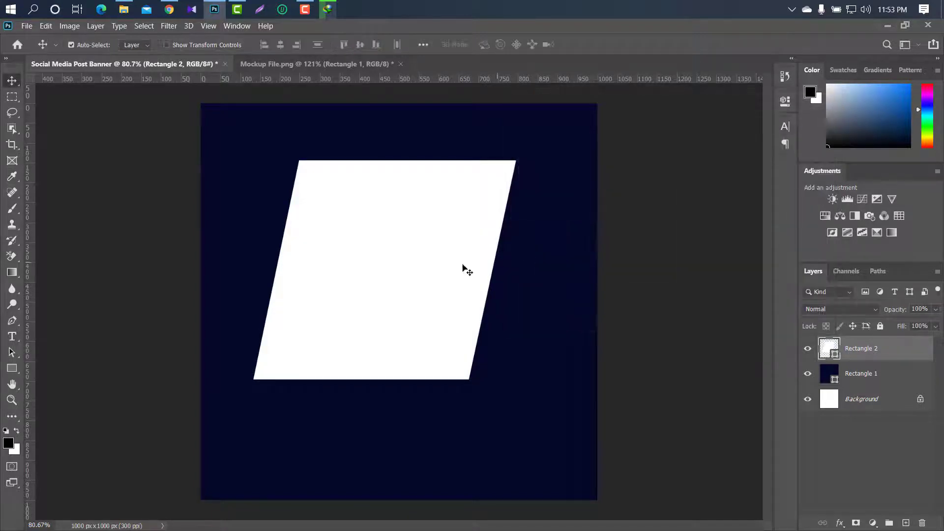
pyautogui.moveTo(380, 253); pyautogui.dragTo(395, 253)
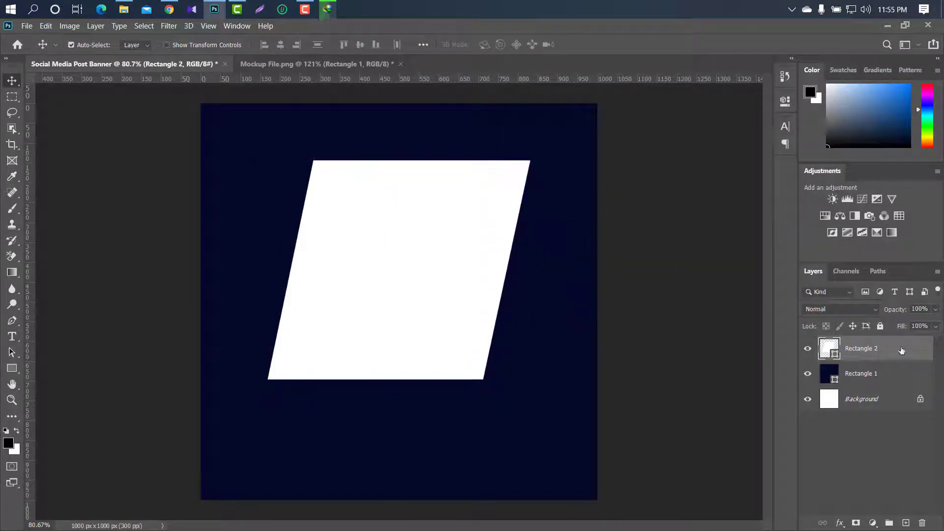
# Duplicate the white parallelogram layer and fill the copy black
pyautogui.moveTo(901, 350); pyautogui.dragTo(905, 523)
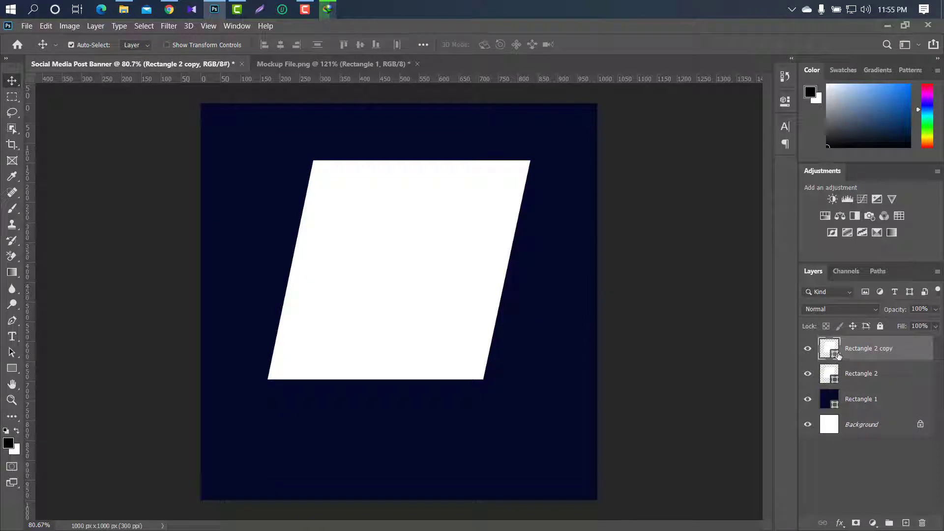
pyautogui.doubleClick(835, 355)
pyautogui.moveTo(606, 244); pyautogui.dragTo(462, 301)
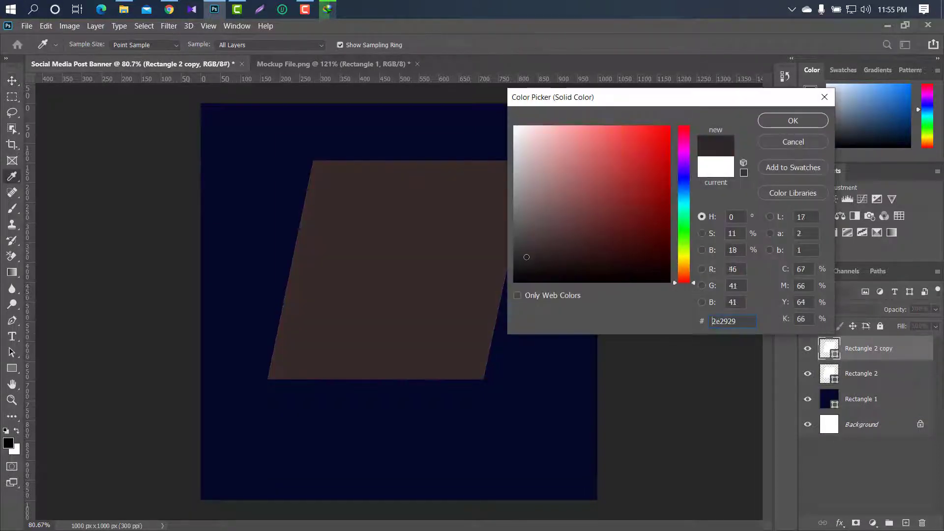
pyautogui.click(793, 124)
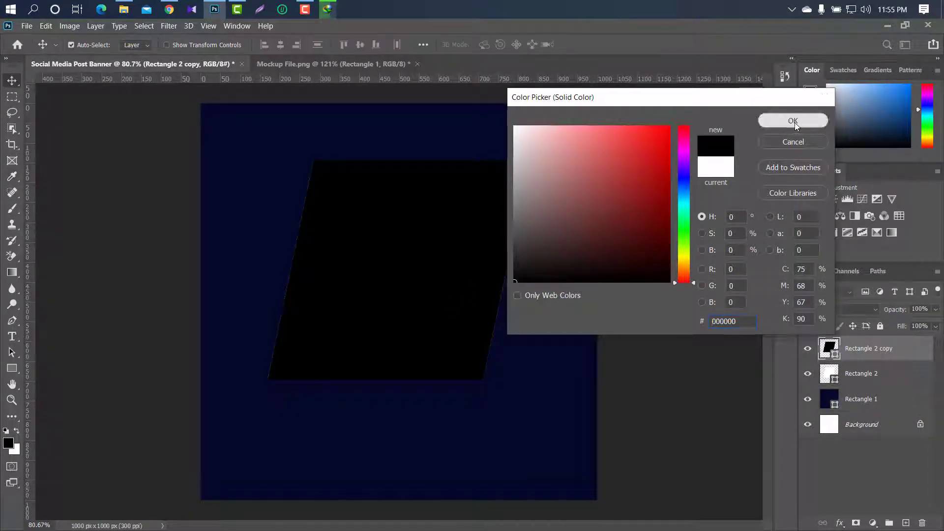
# Shrink the black copy slightly from both sides so a thin white border shows
pyautogui.scroll(2, 464, 178)
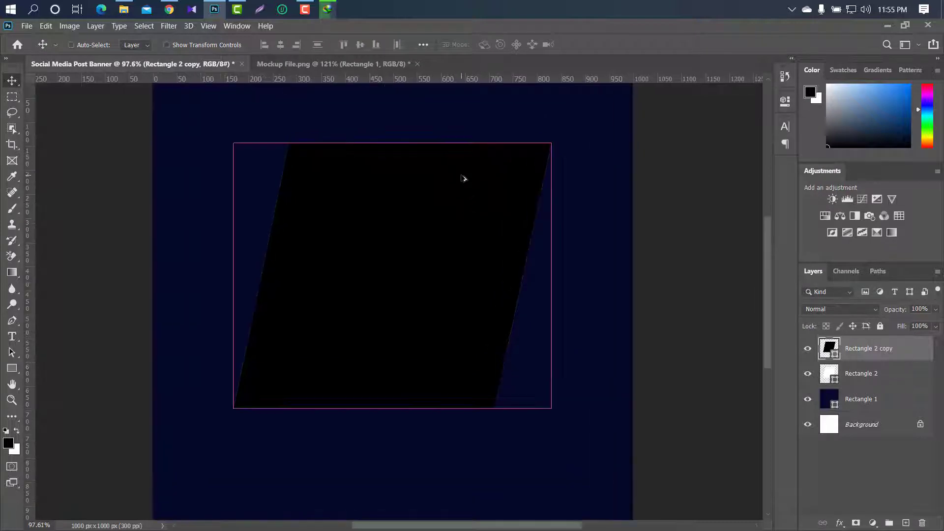
pyautogui.hotkey('ctrl', 't')
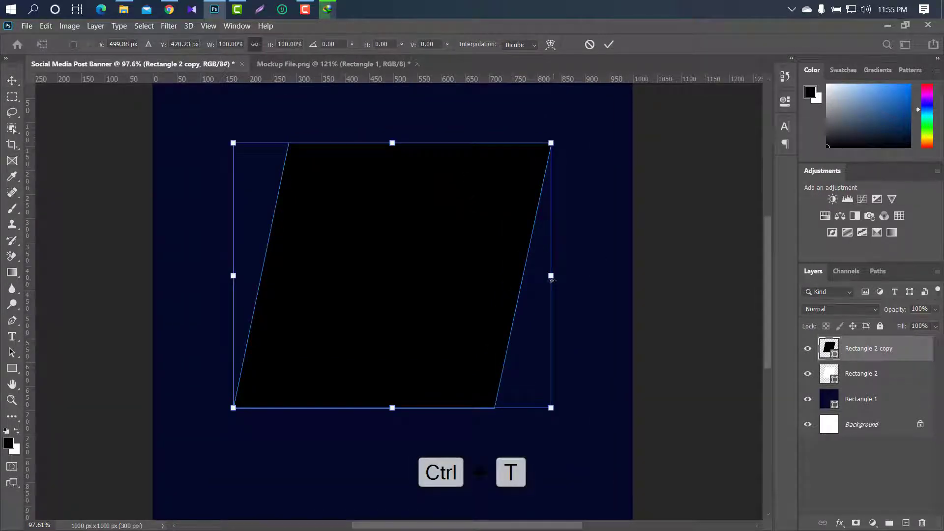
pyautogui.moveTo(551, 278); pyautogui.dragTo(544, 278)
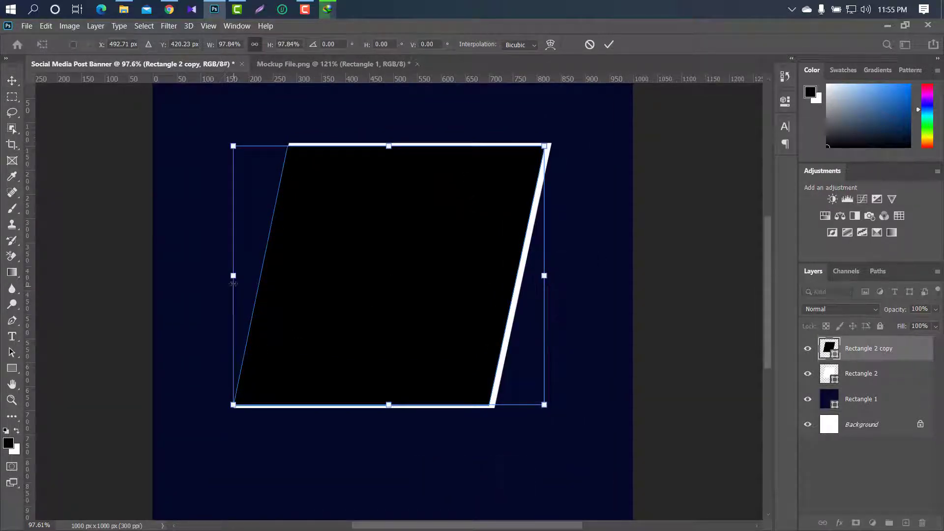
pyautogui.moveTo(233, 276); pyautogui.dragTo(245, 274)
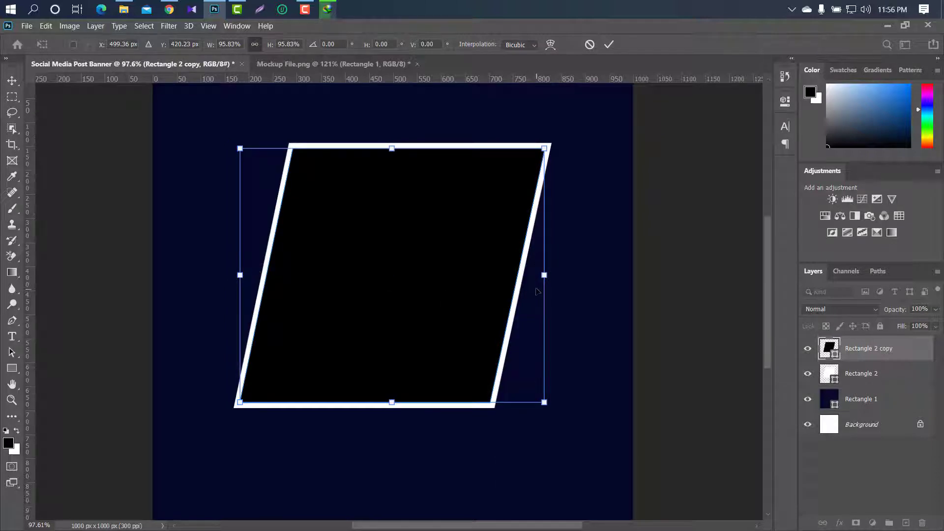
pyautogui.click(610, 46)
pyautogui.scroll(-2, 737, 385)
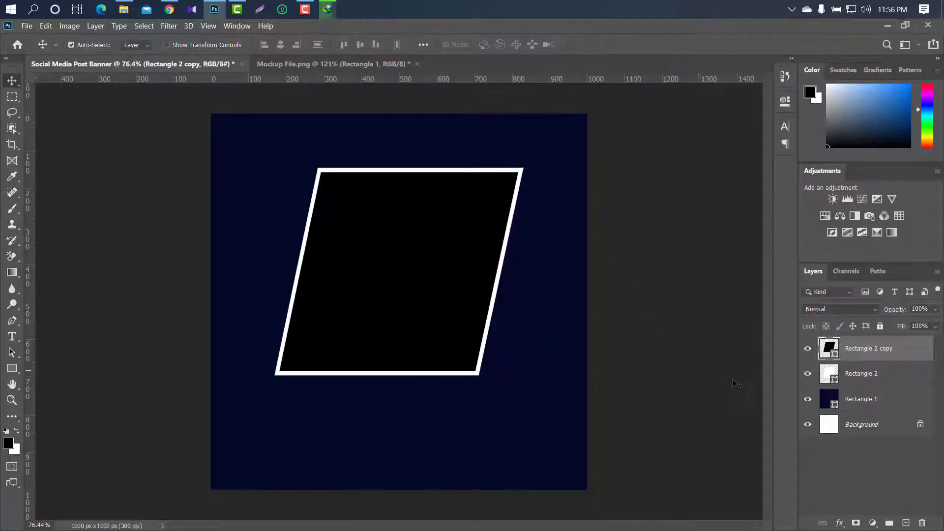
# Rasterize the white Rectangle 2 and delete its centre using the black shape's selection, leaving a thin frame
pyautogui.keyDown('ctrl'); pyautogui.click(838, 358); pyautogui.keyUp('ctrl')
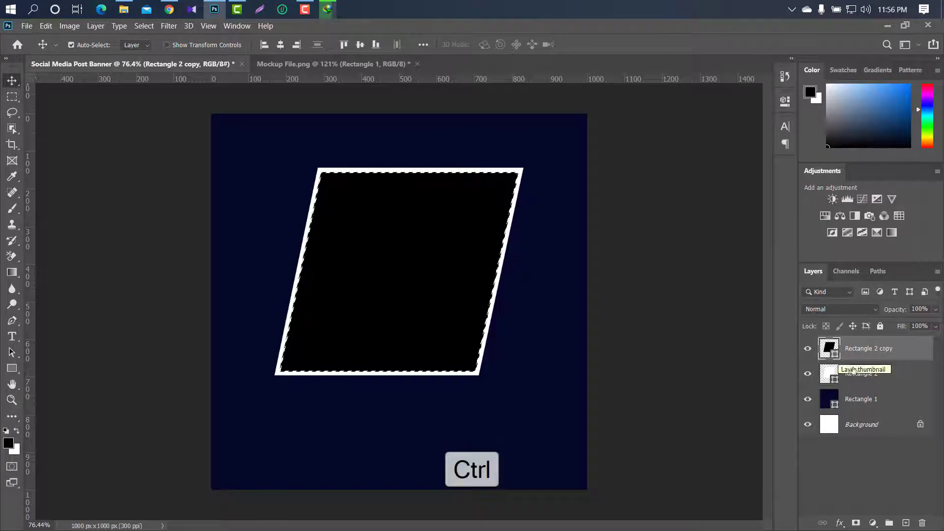
pyautogui.rightClick(899, 380)
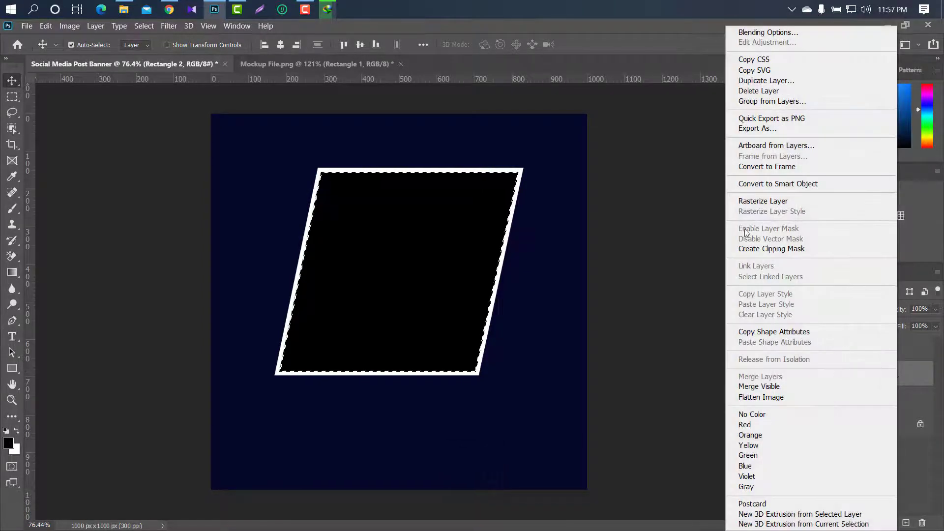
pyautogui.click(740, 200)
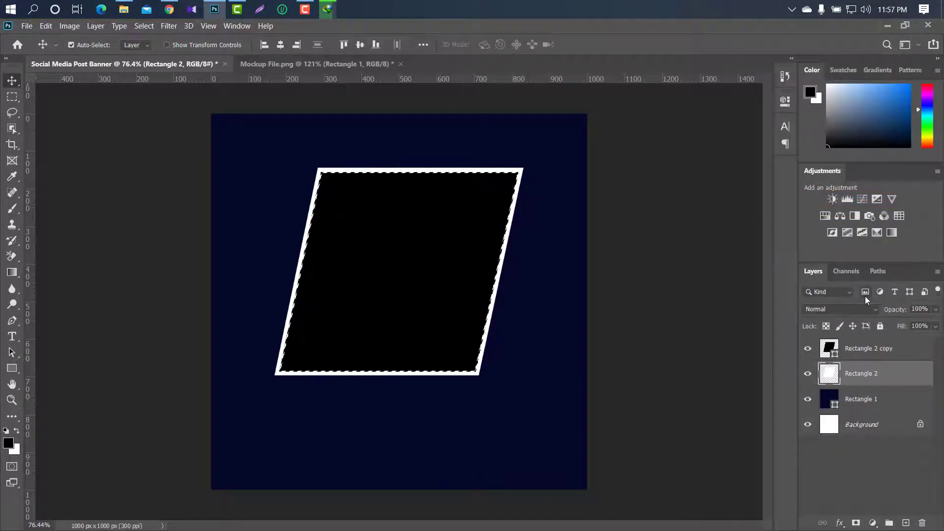
pyautogui.press('Delete')
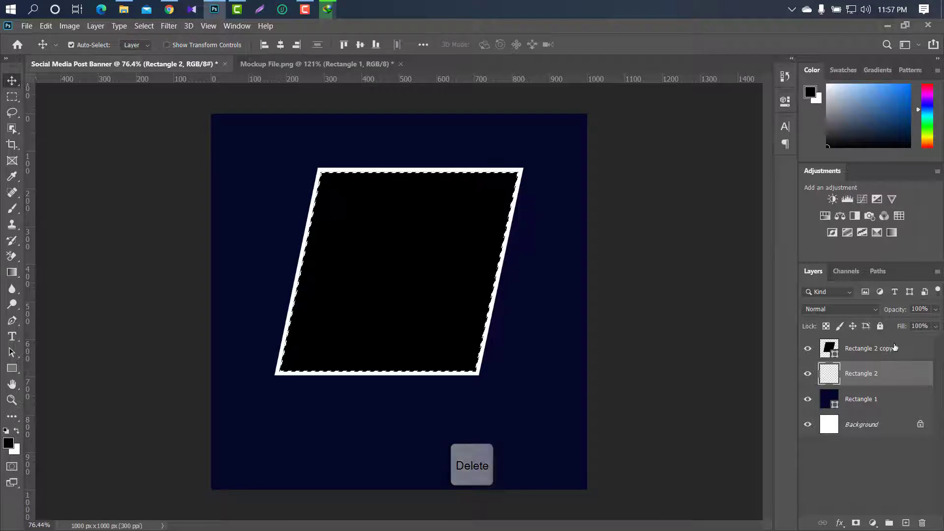
pyautogui.click(895, 348)
# Deselect and zoom in on the finished parallelogram
pyautogui.hotkey('ctrl', 'd')
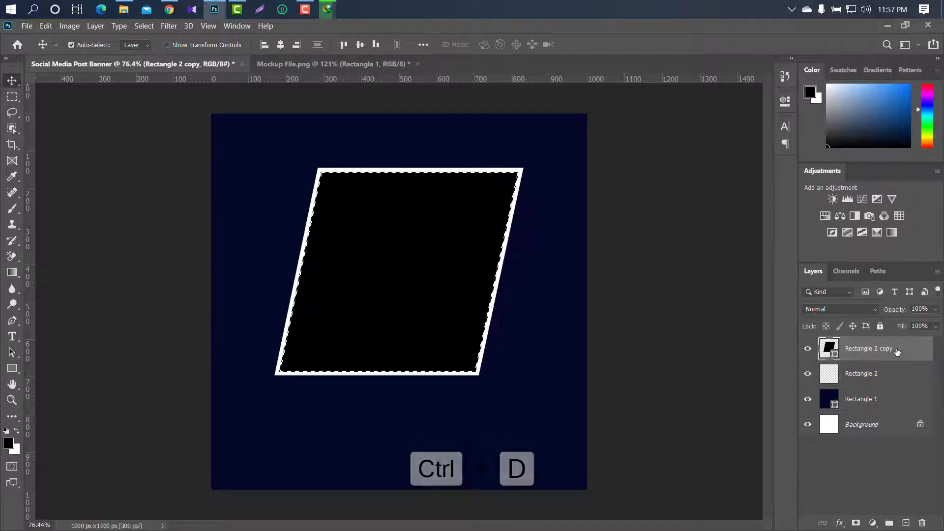
pyautogui.hotkey('ctrl', 'd')
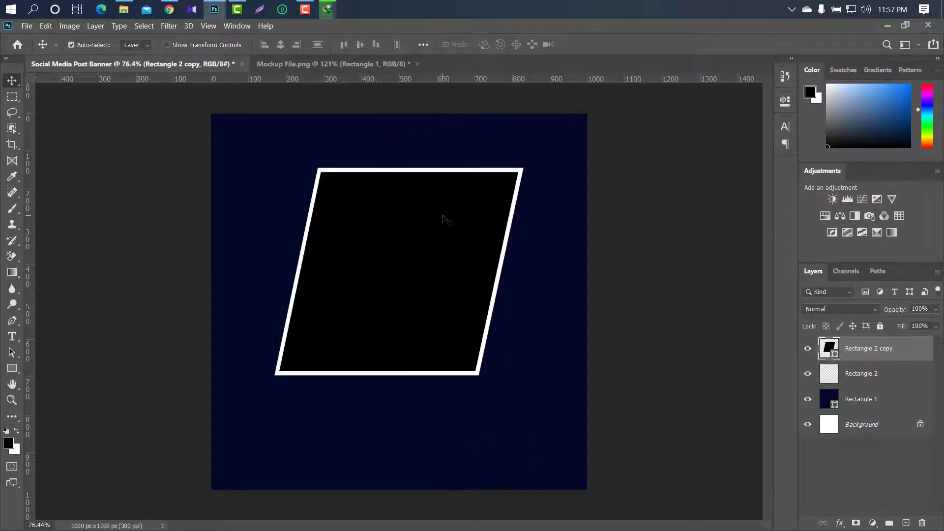
pyautogui.scroll(1, 443, 216)
pyautogui.scroll(1, 445, 218)
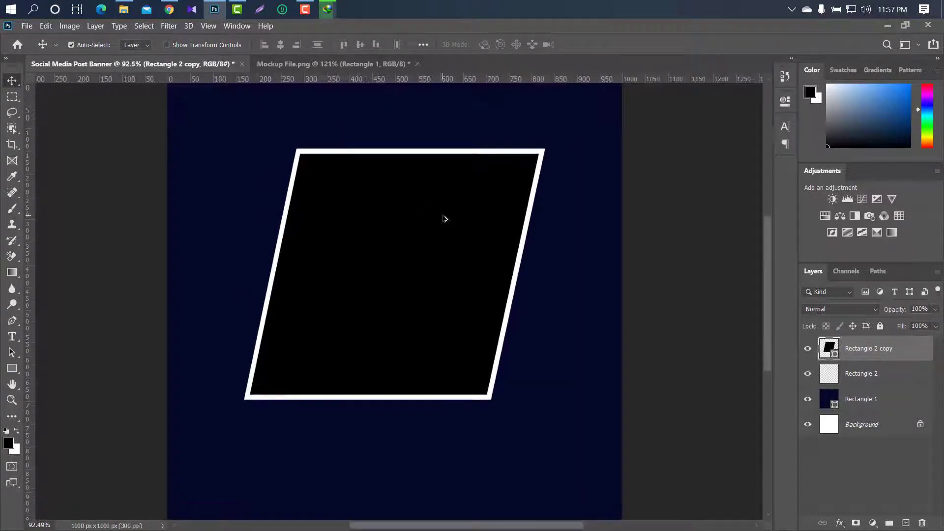
pyautogui.scroll(1, 445, 219)
pyautogui.scroll(-1, 445, 219)
# Cut gaps into the top, bottom, right and left edges of the white frame on Rectangle 2
pyautogui.click(15, 99)
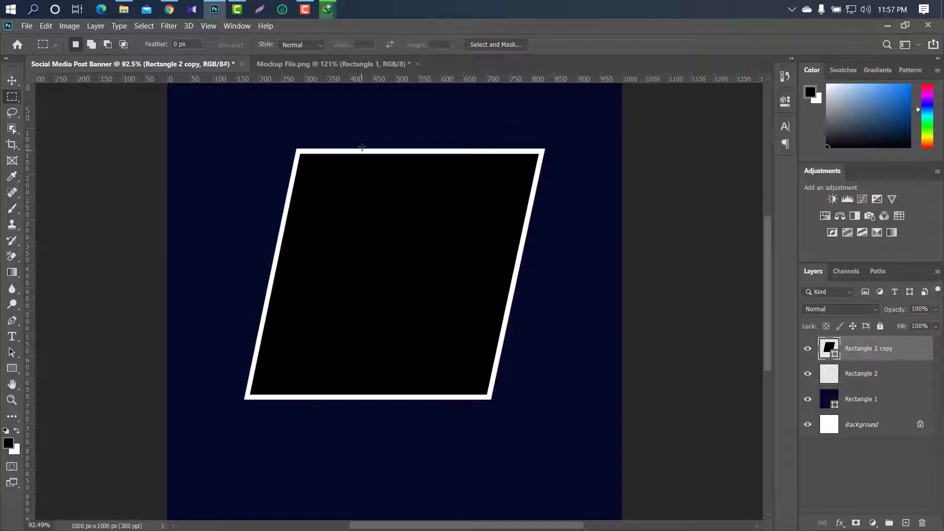
pyautogui.moveTo(361, 133); pyautogui.dragTo(461, 161)
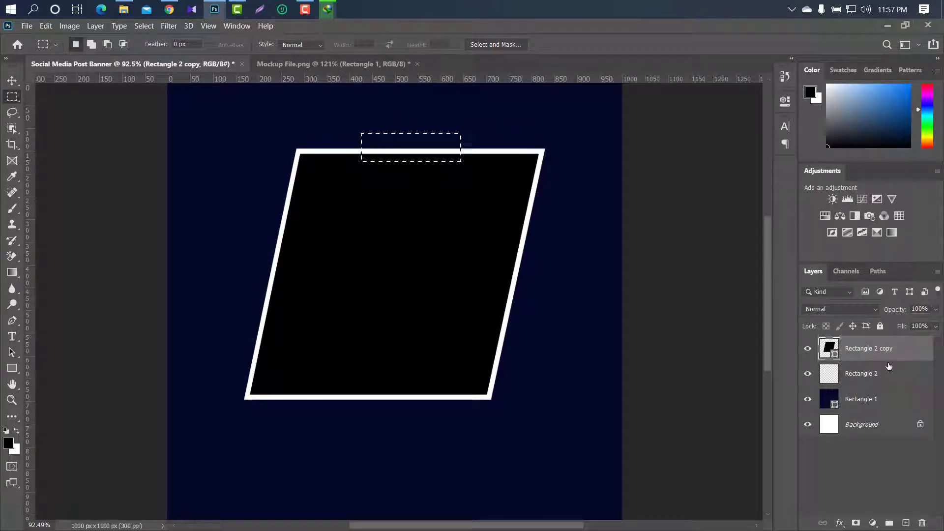
pyautogui.click(889, 376)
pyautogui.press('Delete')
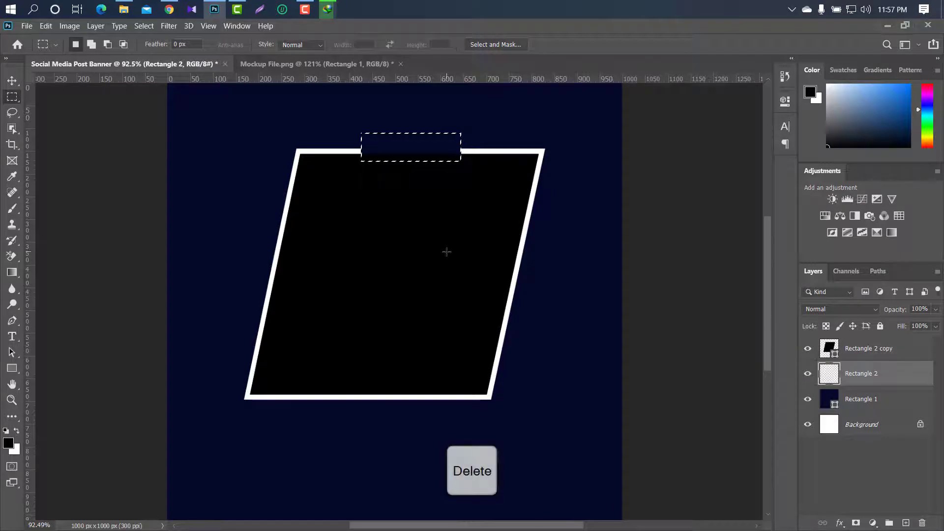
pyautogui.hotkey('ctrl', 'd')
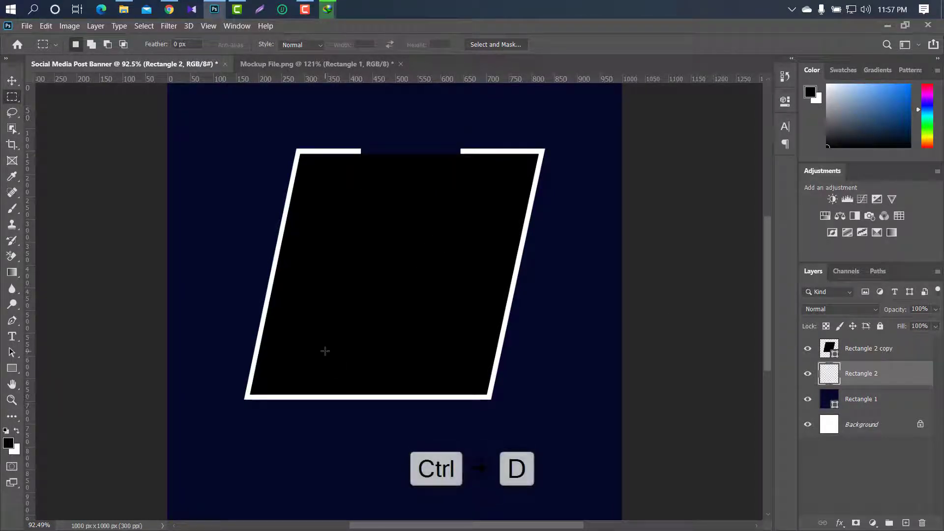
pyautogui.moveTo(354, 387)
pyautogui.mouseDown()
pyautogui.moveTo(369, 407)
pyautogui.moveTo(506, 407)
pyautogui.moveTo(542, 421)
pyautogui.mouseUp()
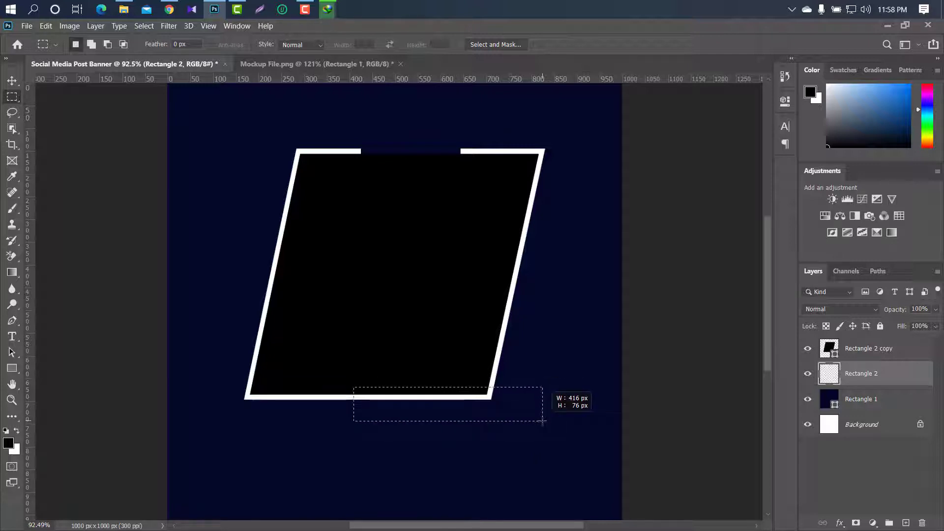
pyautogui.press('Delete')
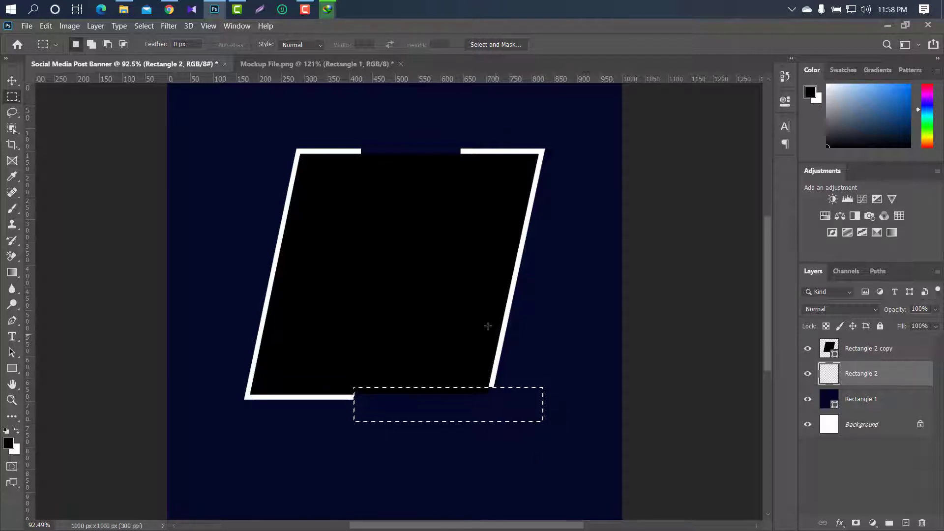
pyautogui.moveTo(523, 304); pyautogui.dragTo(539, 430)
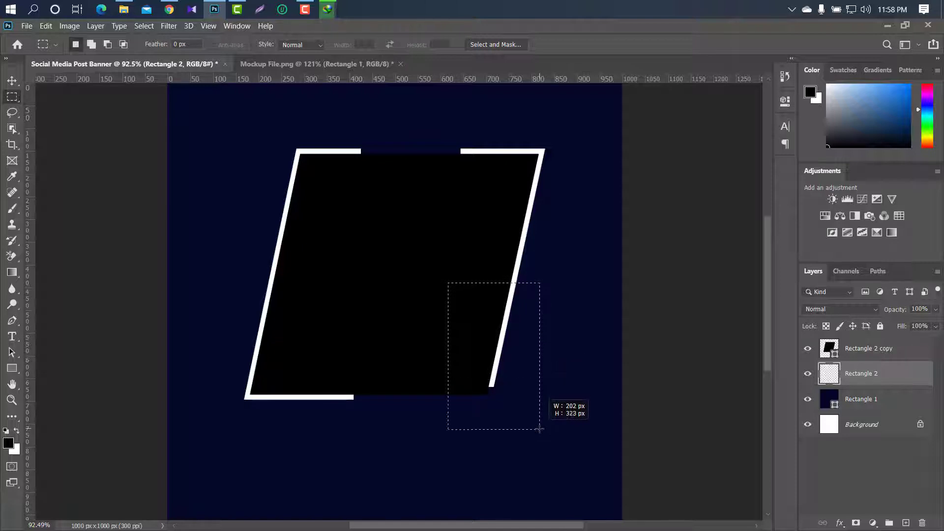
pyautogui.press('Delete')
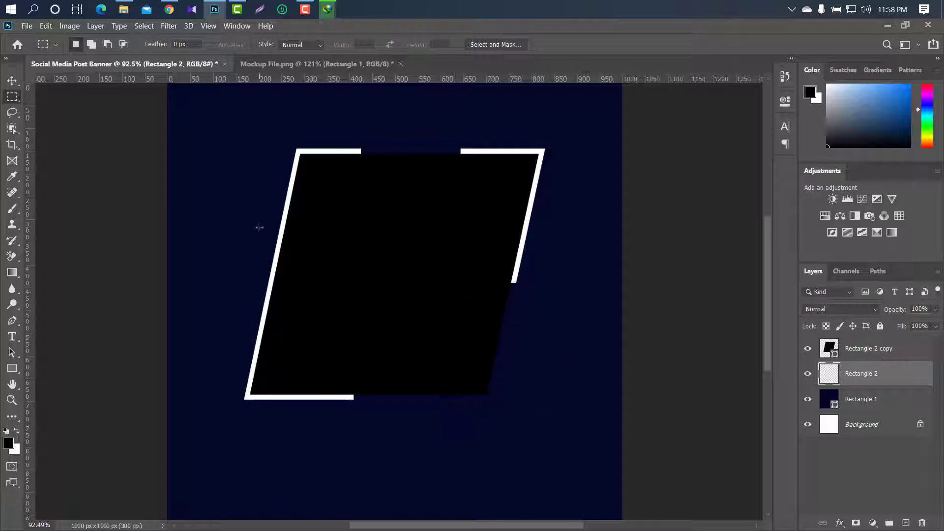
pyautogui.moveTo(259, 228); pyautogui.dragTo(294, 286)
pyautogui.press('Delete')
pyautogui.hotkey('ctrl', 'd')
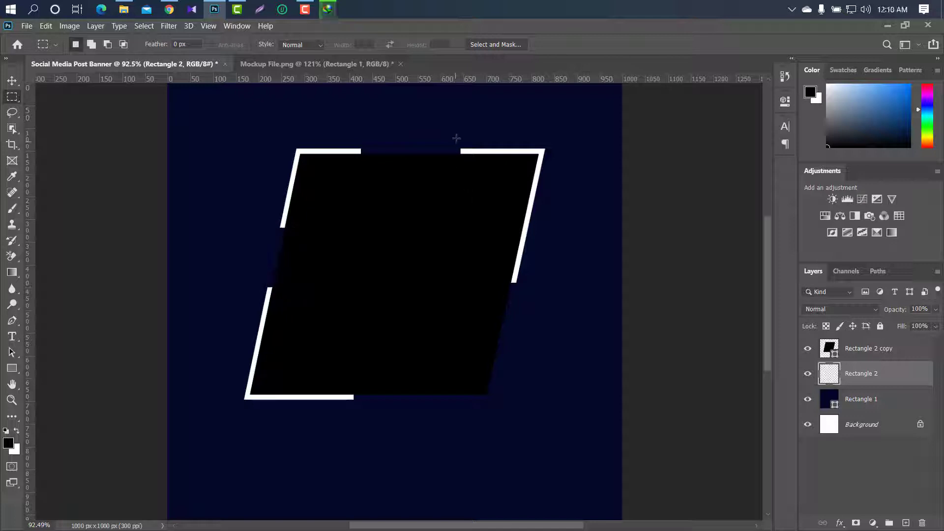
# Copy the top-right corner onto Layer 1 and select the top-left corner on Rectangle 2
pyautogui.moveTo(455, 132); pyautogui.dragTo(589, 294)
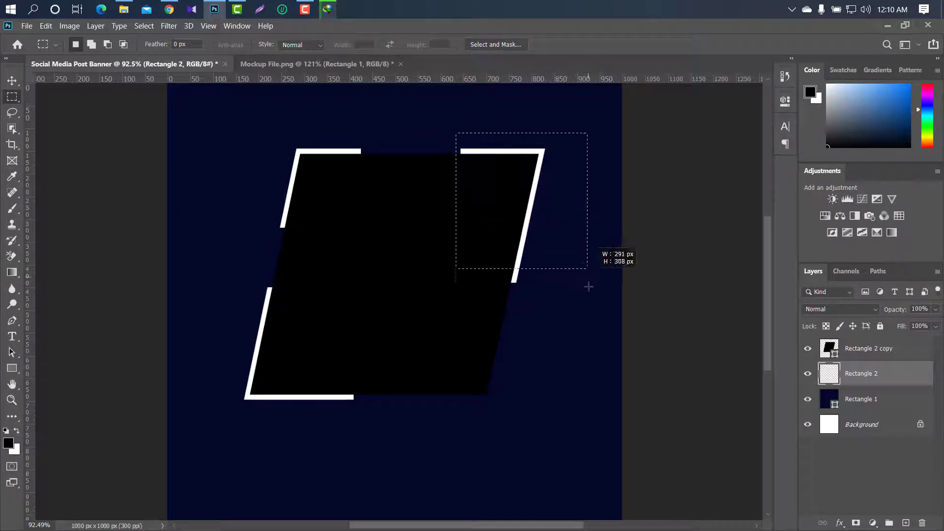
pyautogui.rightClick(541, 153)
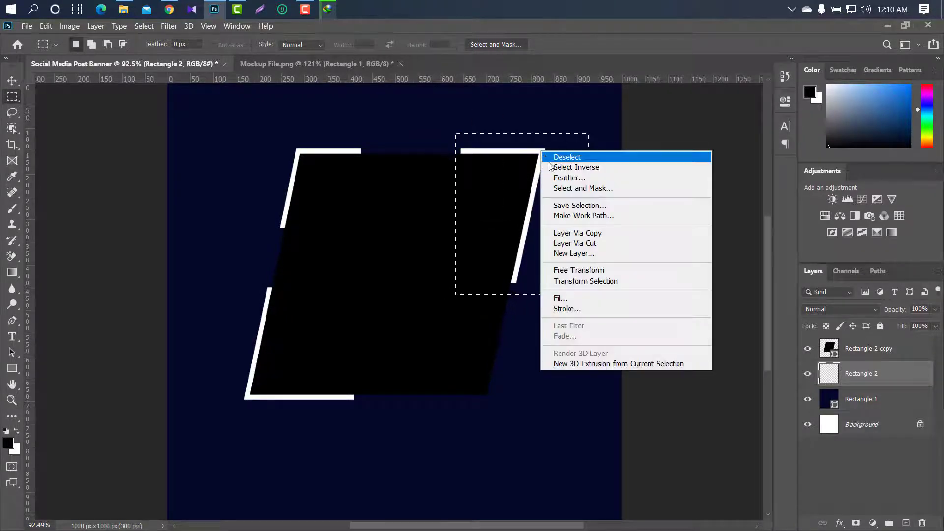
pyautogui.click(589, 233)
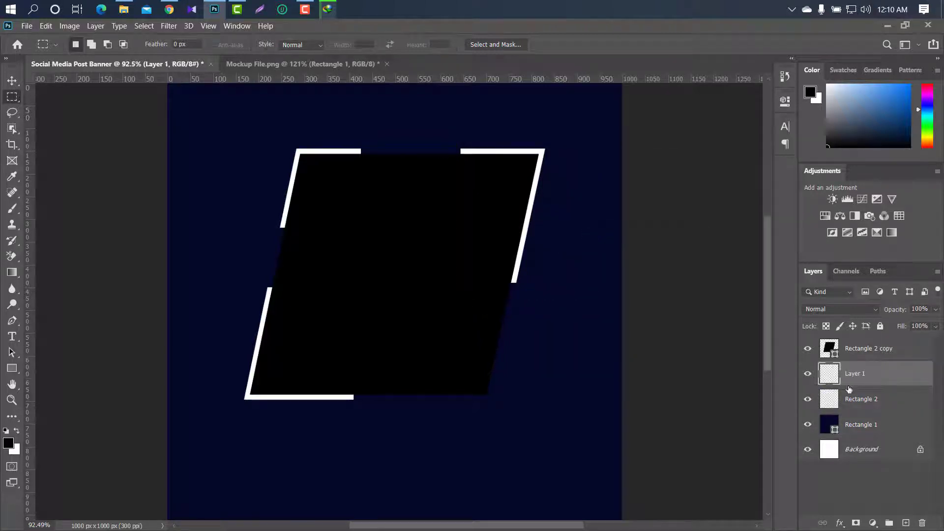
pyautogui.click(859, 402)
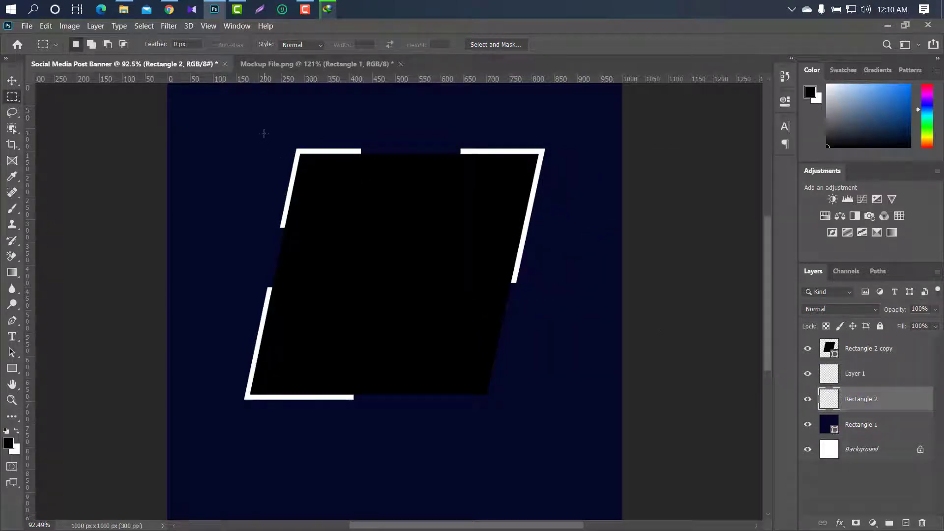
pyautogui.moveTo(264, 134); pyautogui.dragTo(371, 240)
# Copy the top-left, lower-left and a top-right corner piece onto Layers 2, 3 and 4
pyautogui.rightClick(303, 154)
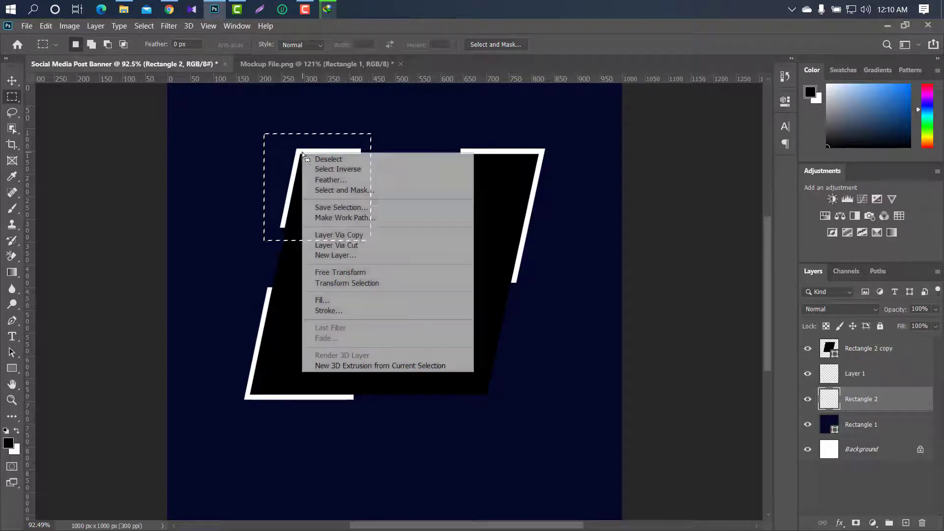
pyautogui.click(344, 234)
pyautogui.click(891, 429)
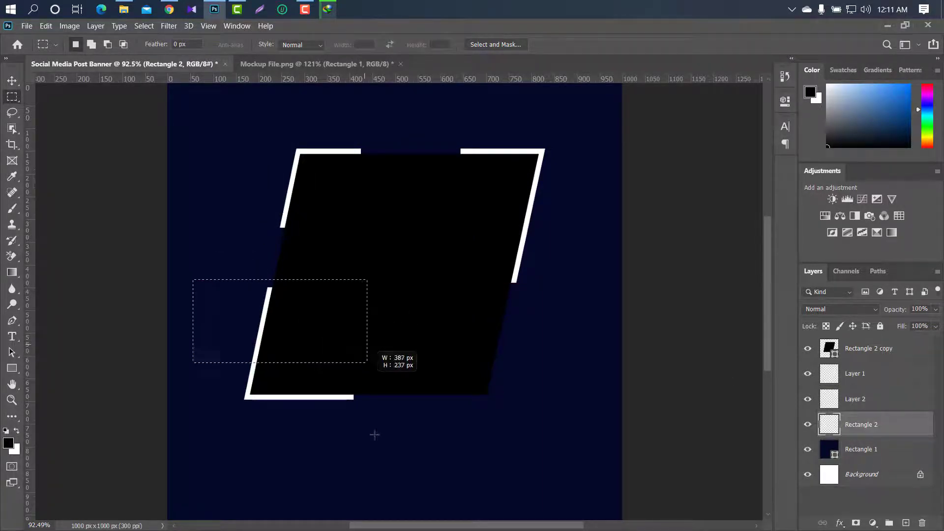
pyautogui.moveTo(193, 280); pyautogui.dragTo(381, 430)
pyautogui.rightClick(253, 355)
pyautogui.click(295, 215)
pyautogui.moveTo(510, 139); pyautogui.dragTo(562, 180)
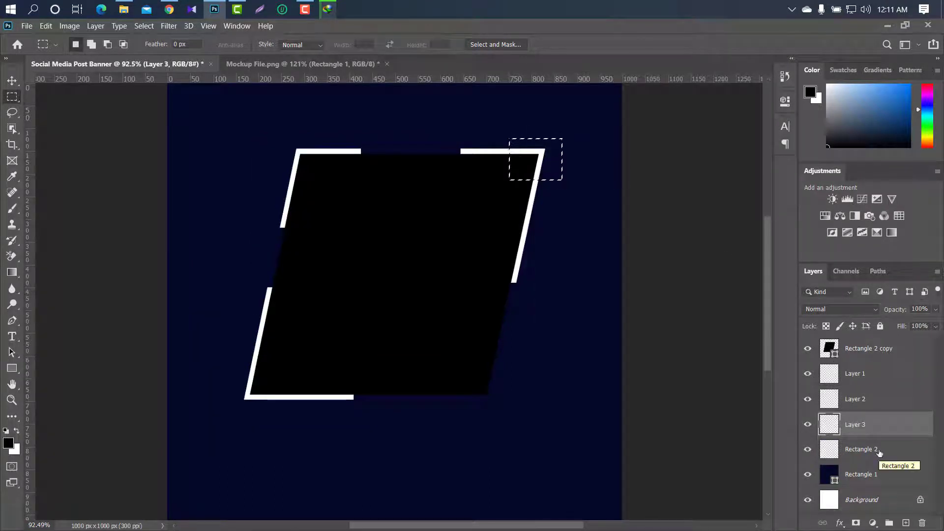
pyautogui.click(879, 453)
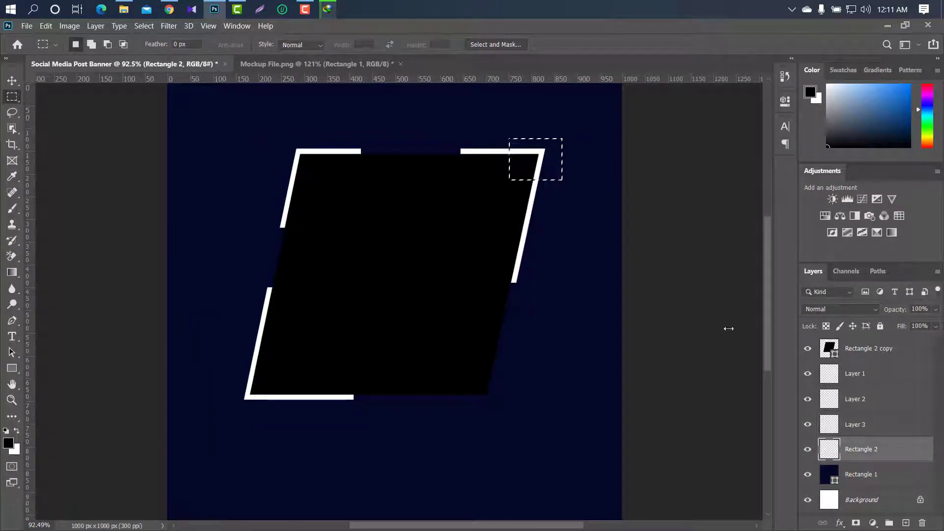
pyautogui.rightClick(538, 167)
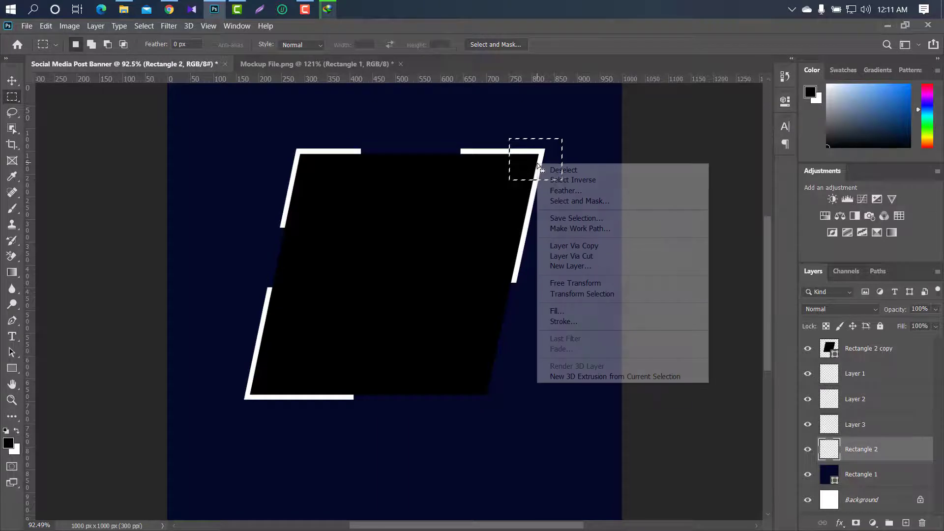
pyautogui.click(587, 246)
pyautogui.click(13, 81)
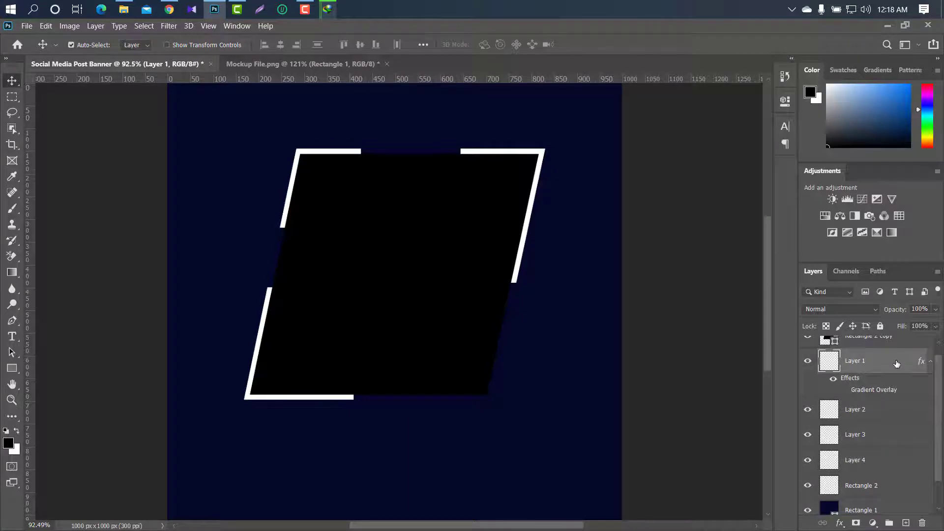
# Enable a Gradient Overlay on Layer 1 with its scale lowered to 73%
pyautogui.doubleClick(897, 364)
pyautogui.moveTo(554, 40); pyautogui.dragTo(639, 39)
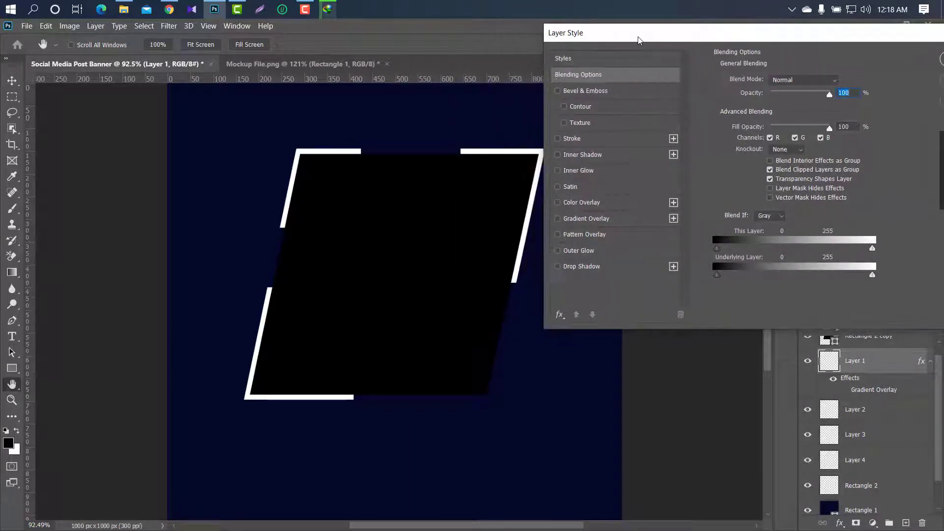
pyautogui.click(626, 219)
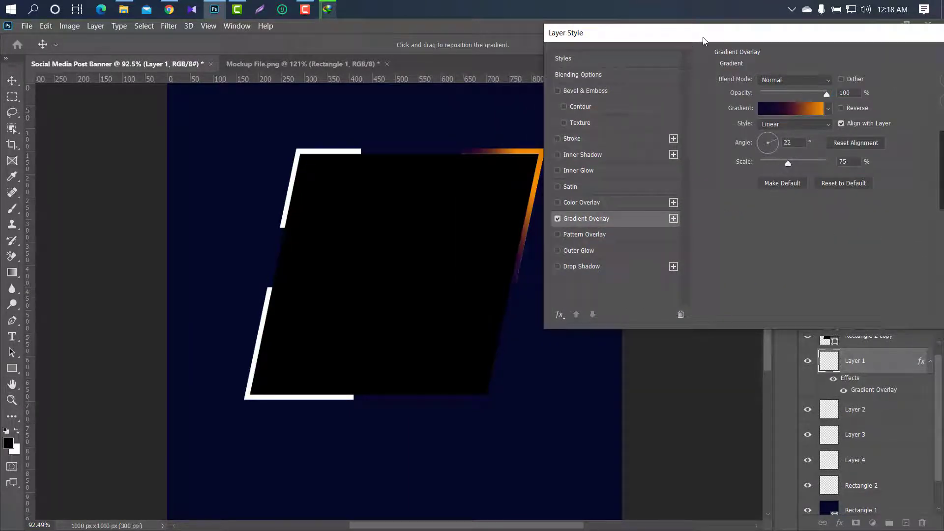
pyautogui.moveTo(704, 37); pyautogui.dragTo(626, 39)
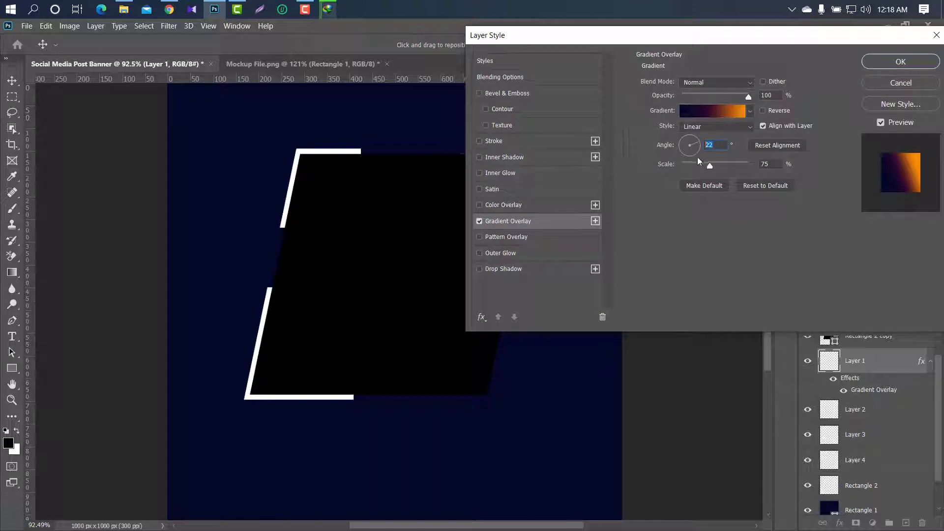
pyautogui.moveTo(708, 165); pyautogui.dragTo(709, 167)
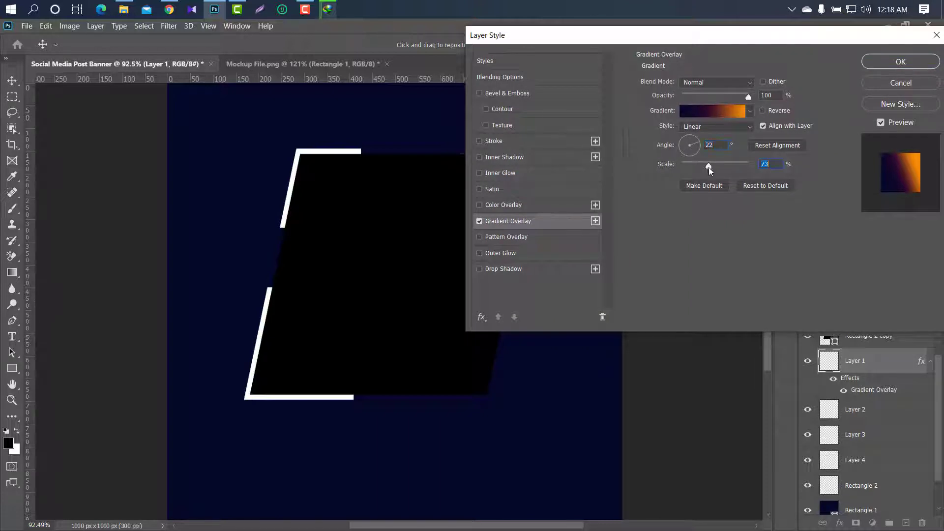
pyautogui.click(721, 112)
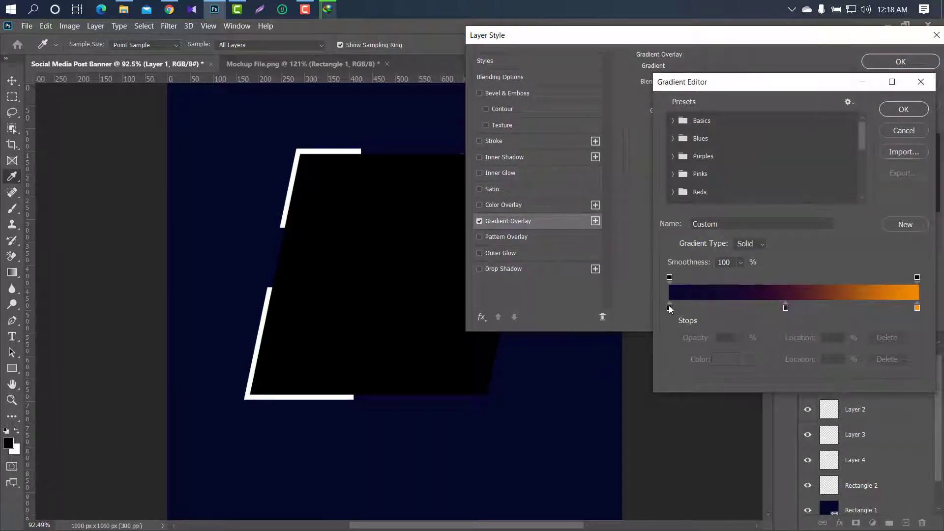
# Set the gradient stops to #05082a, #3d1228 and #f58c03
pyautogui.doubleClick(668, 307)
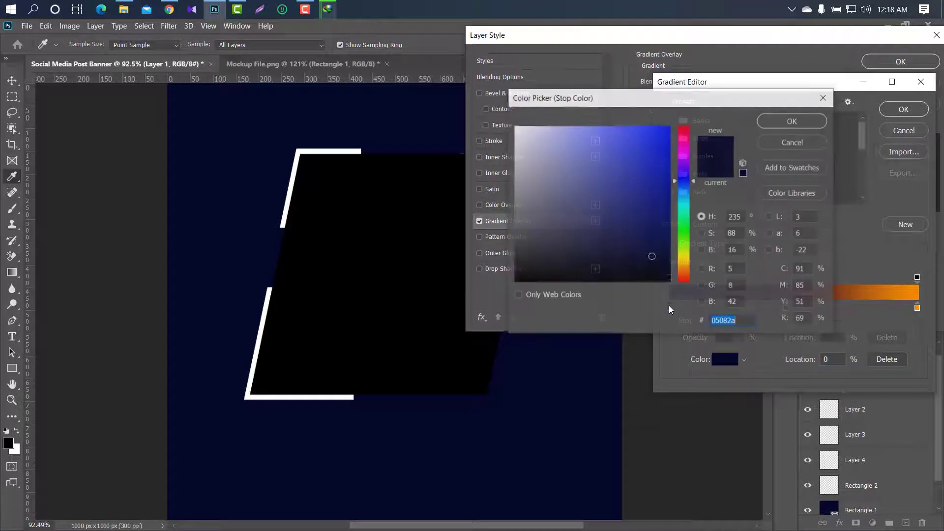
pyautogui.click(802, 128)
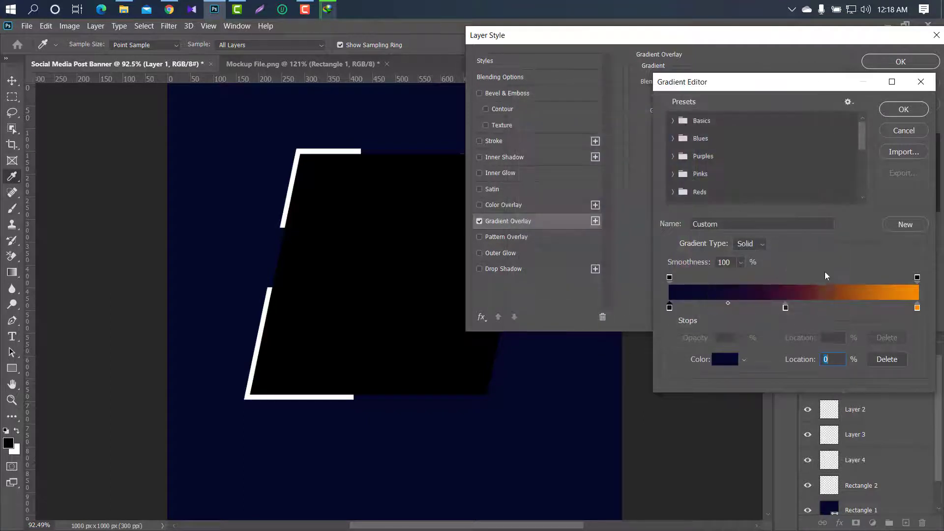
pyautogui.doubleClick(786, 308)
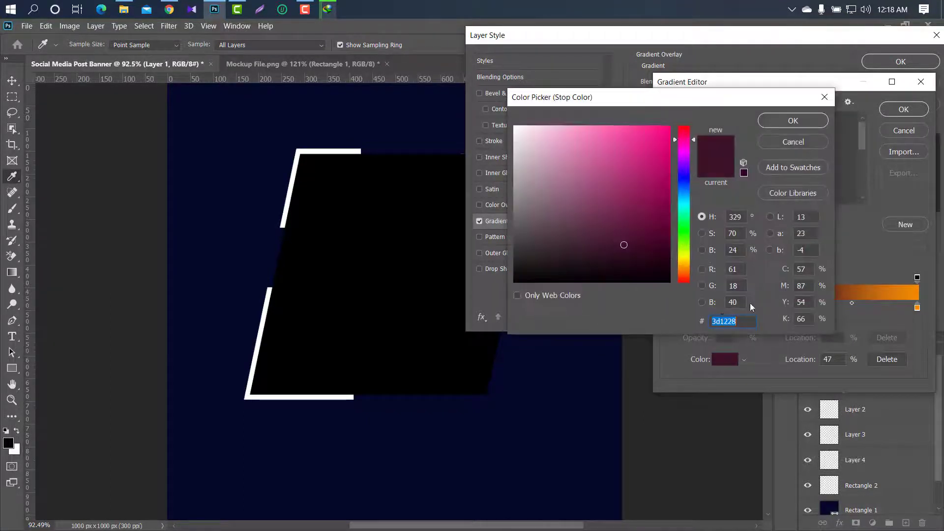
pyautogui.click(784, 123)
pyautogui.doubleClick(917, 308)
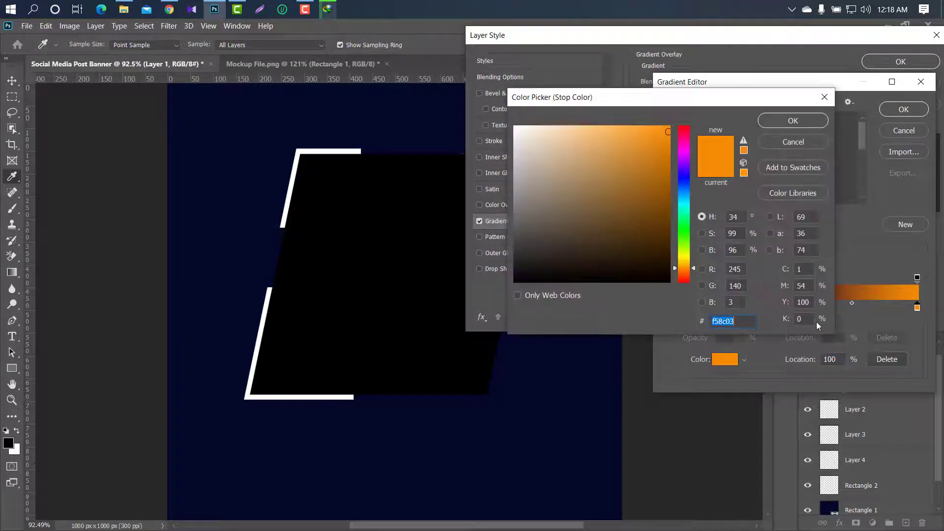
pyautogui.click(784, 122)
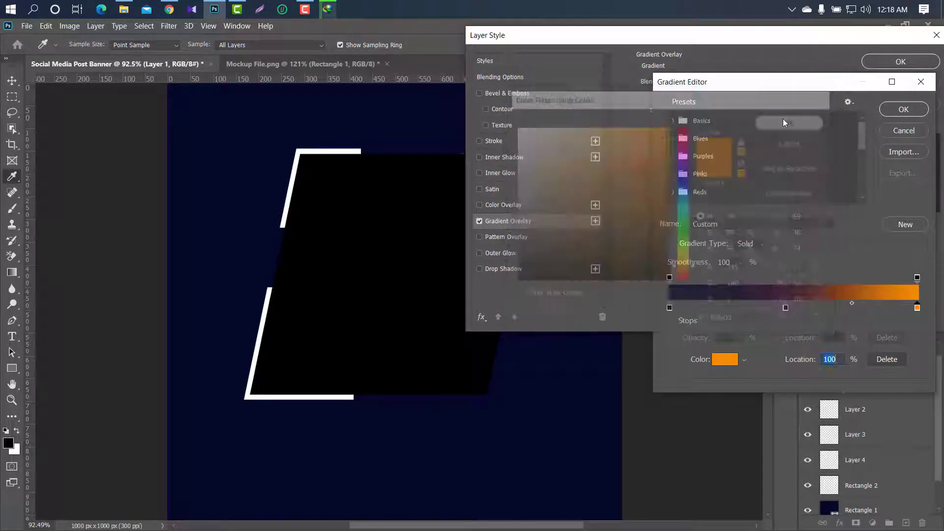
pyautogui.click(903, 108)
# Apply Layer 1's style and nudge the Layer 4 corner piece snugly against the frame
pyautogui.click(895, 65)
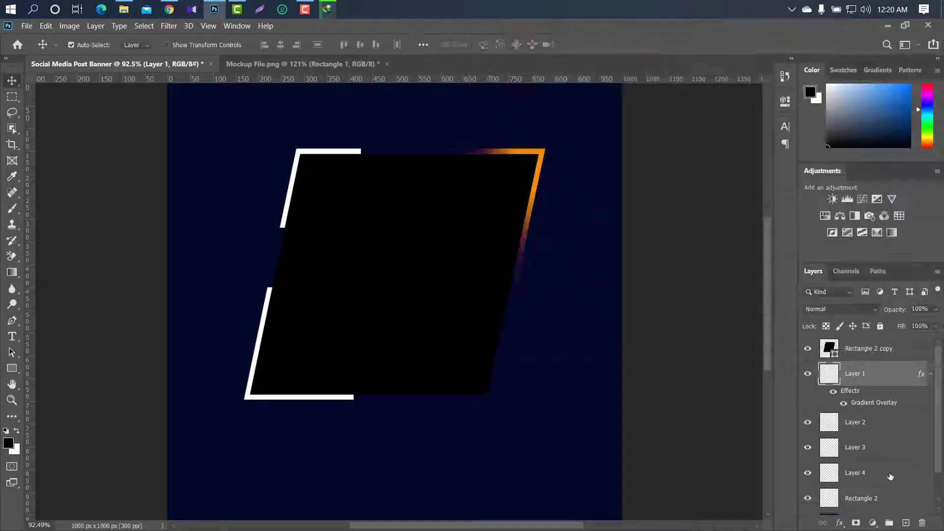
pyautogui.click(892, 475)
pyautogui.hotkey('ctrl', 't')
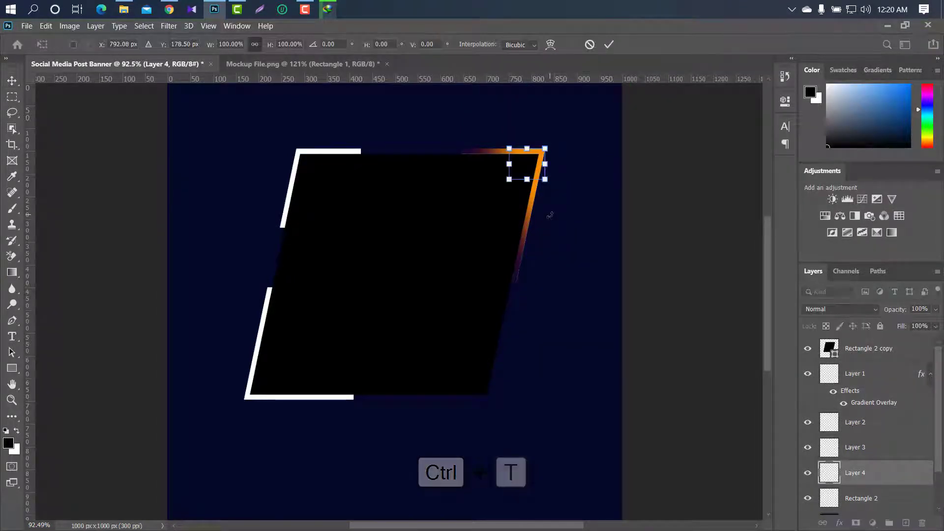
pyautogui.moveTo(526, 164); pyautogui.dragTo(531, 161)
pyautogui.press('Up')
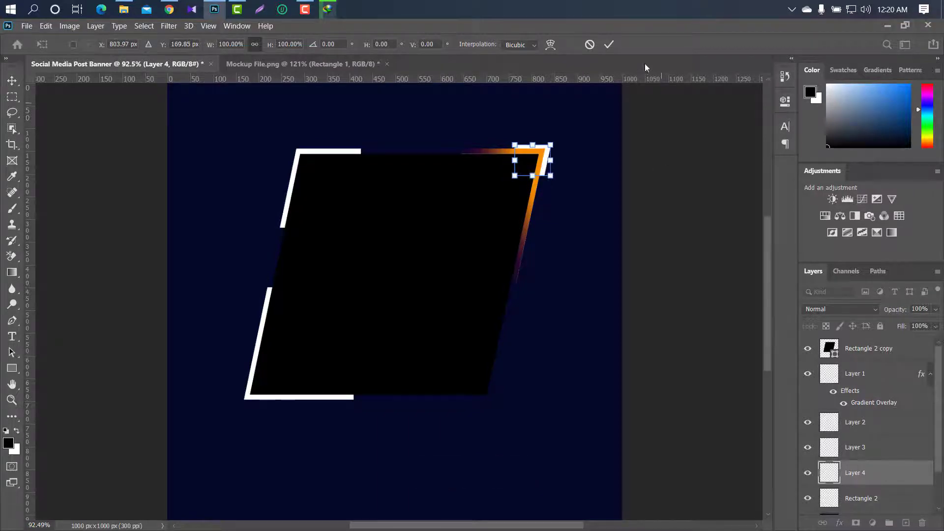
pyautogui.click(610, 44)
# Add a Gradient Overlay to Layer 4 and fine-tune its orange end stop
pyautogui.doubleClick(912, 474)
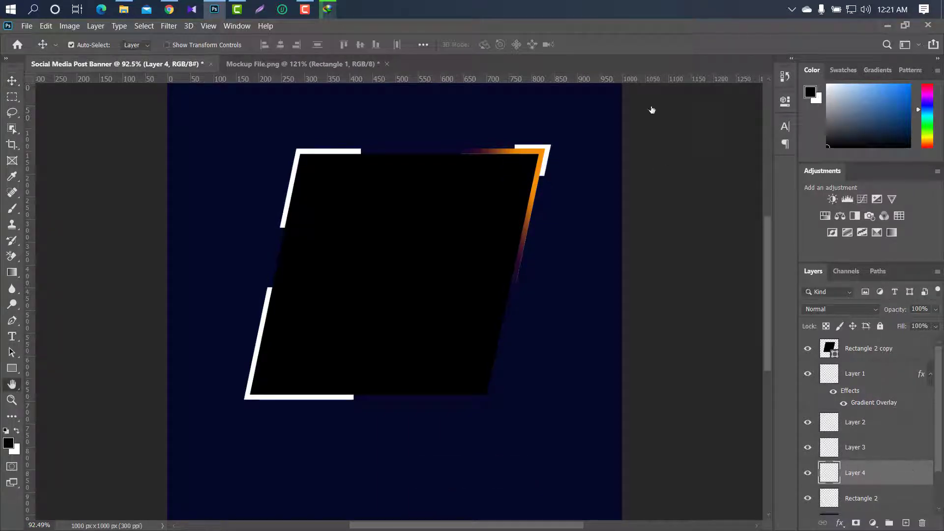
pyautogui.moveTo(586, 45); pyautogui.dragTo(739, 48)
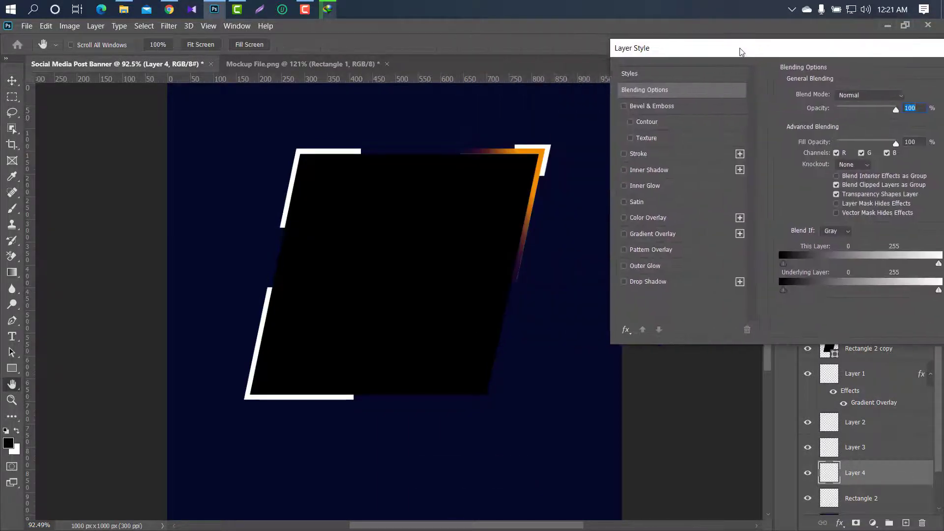
pyautogui.click(691, 235)
pyautogui.click(861, 123)
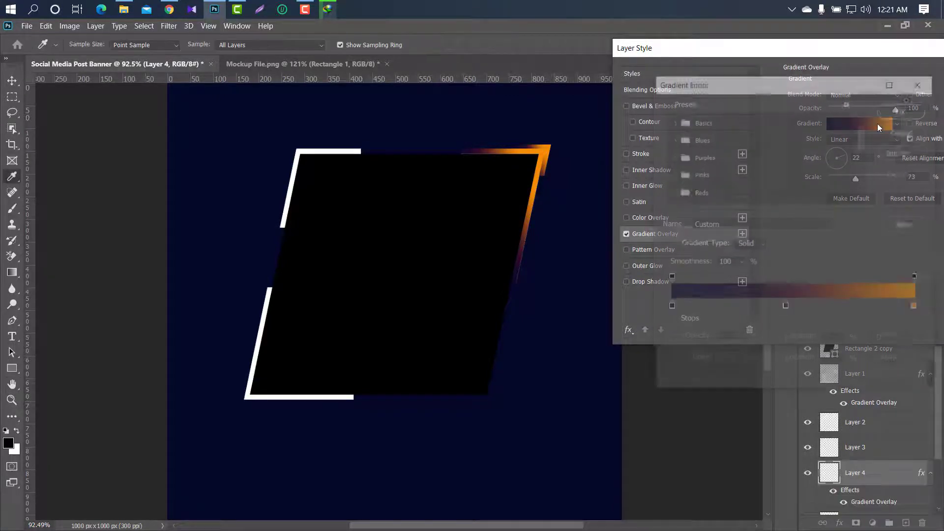
pyautogui.click(918, 308)
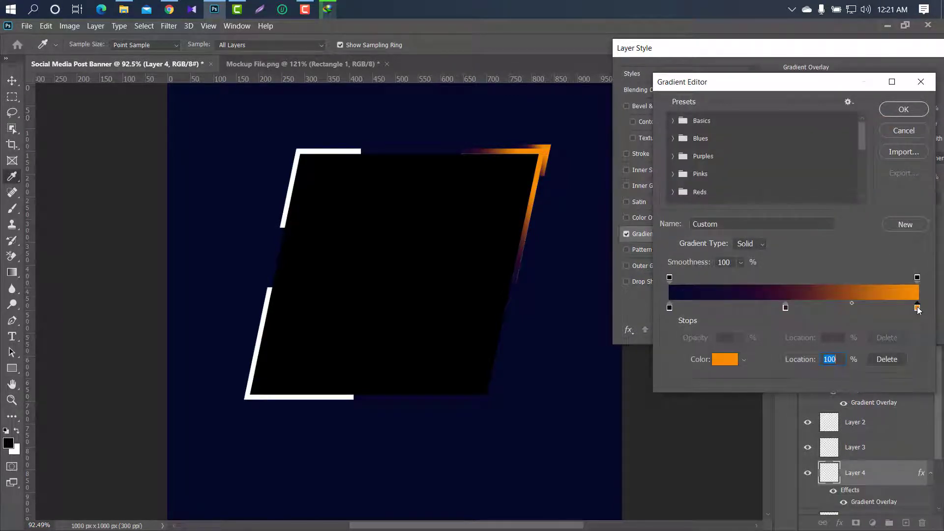
pyautogui.click(723, 359)
pyautogui.moveTo(644, 101); pyautogui.dragTo(735, 102)
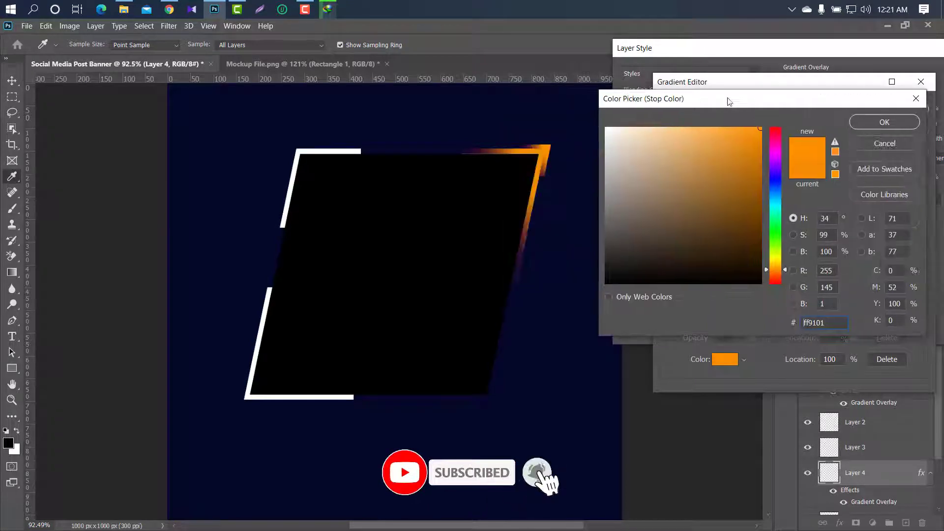
pyautogui.click(752, 128)
pyautogui.click(867, 123)
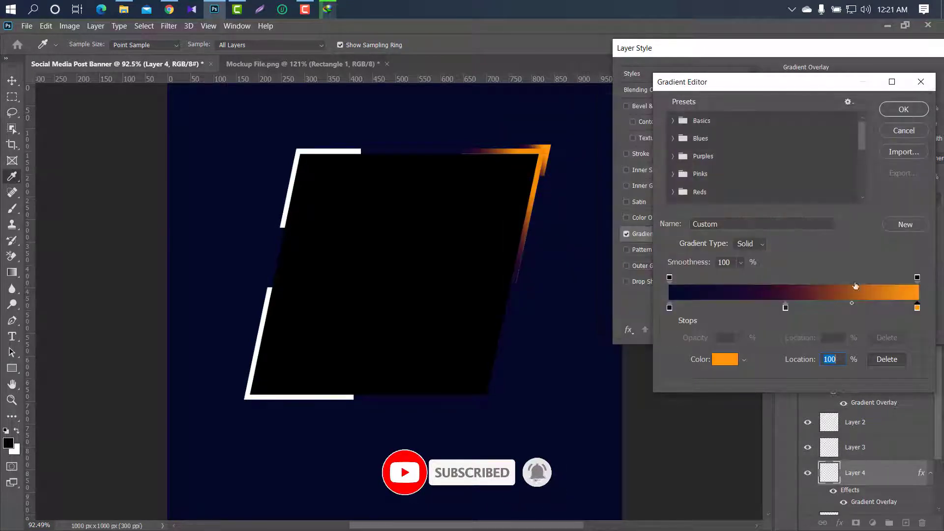
# Add a dark maroon stop at 64%, scale the gradient to 111% and apply it
pyautogui.moveTo(785, 309); pyautogui.dragTo(829, 309)
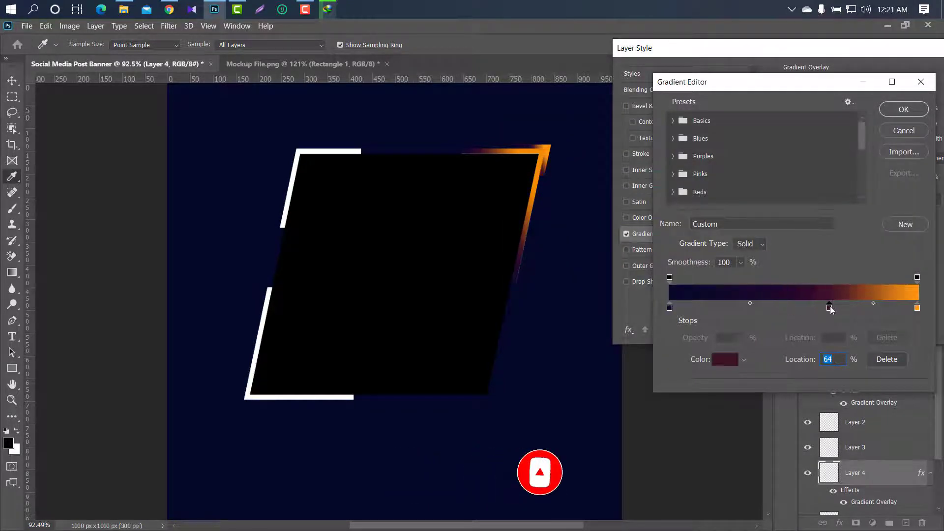
pyautogui.click(904, 110)
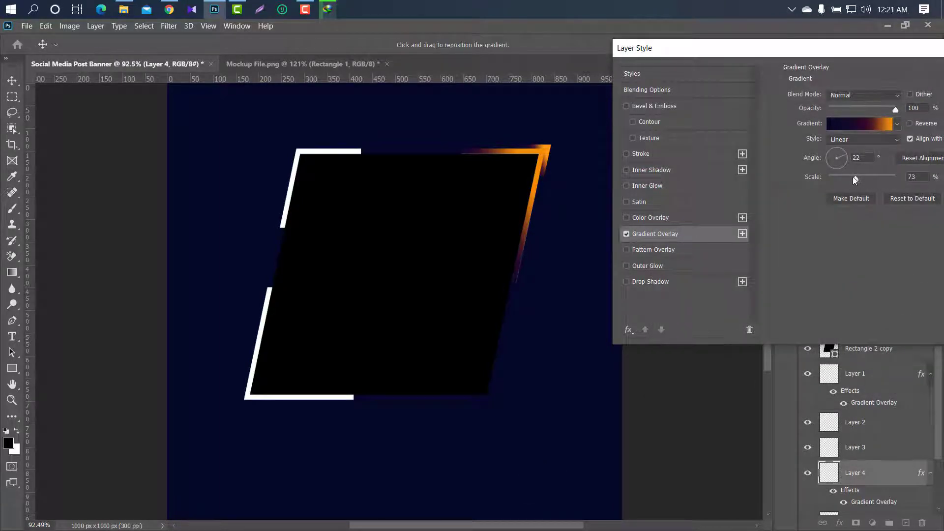
pyautogui.moveTo(855, 176); pyautogui.dragTo(875, 177)
pyautogui.moveTo(806, 51); pyautogui.dragTo(726, 51)
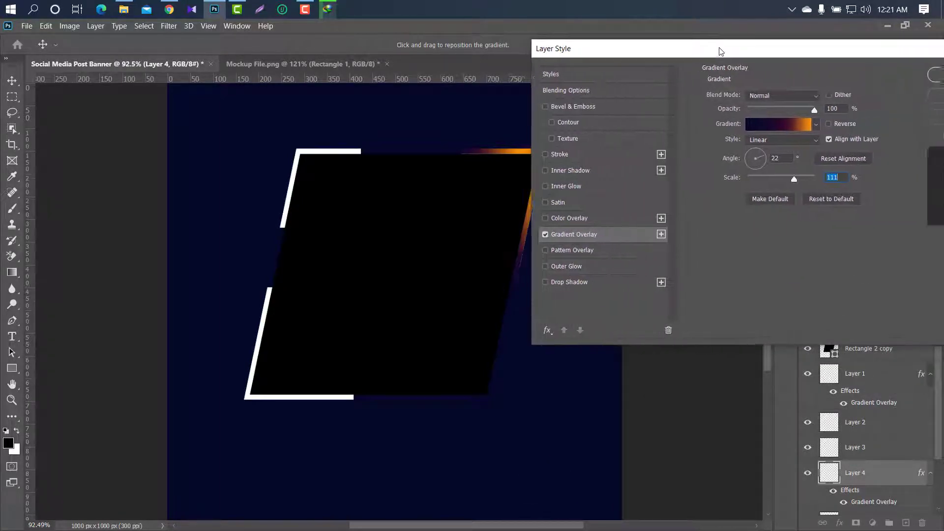
pyautogui.click(931, 80)
# Give Layer 2 a 105%-scale Gradient Overlay shifted to show more orange, then delete Rectangle 2
pyautogui.click(337, 151)
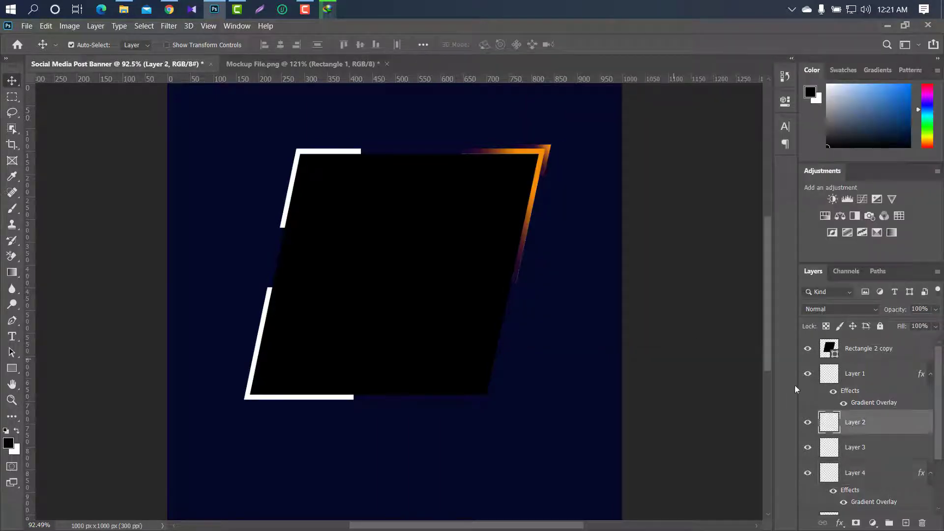
pyautogui.doubleClick(907, 424)
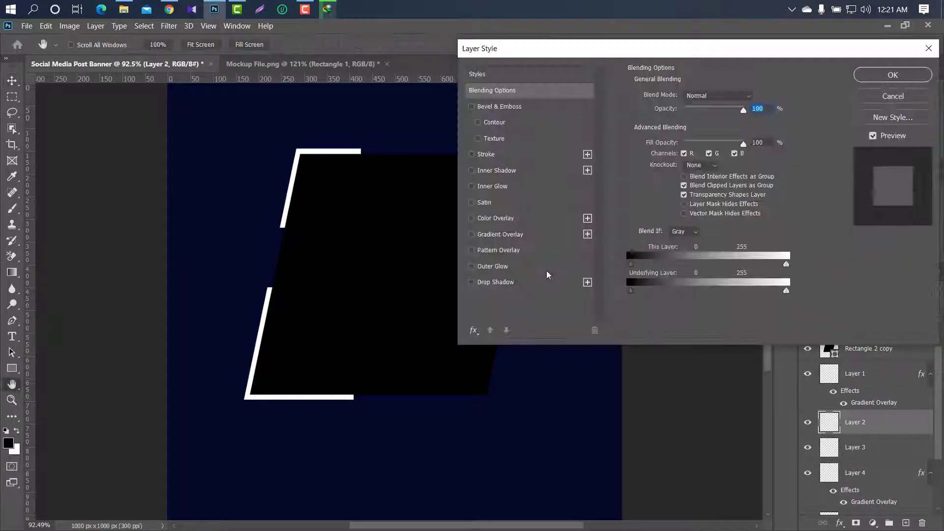
pyautogui.click(541, 236)
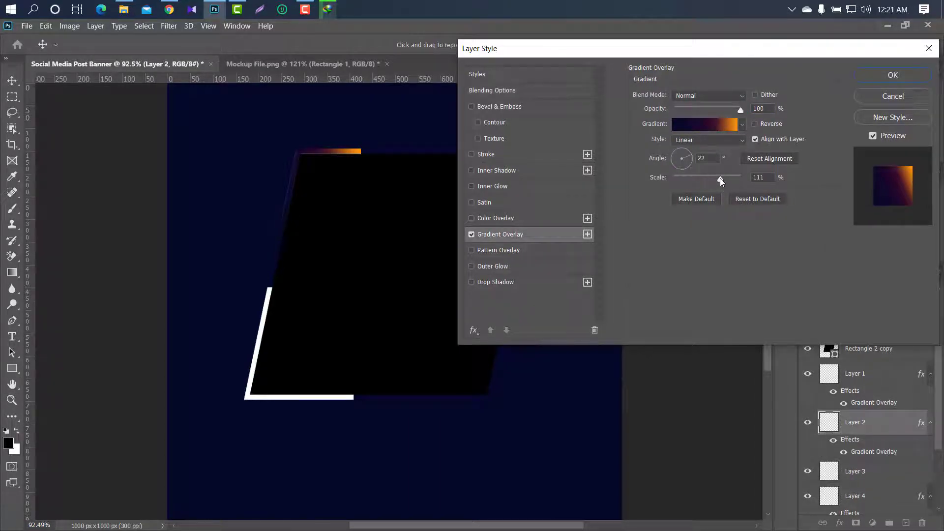
pyautogui.moveTo(720, 178); pyautogui.dragTo(717, 178)
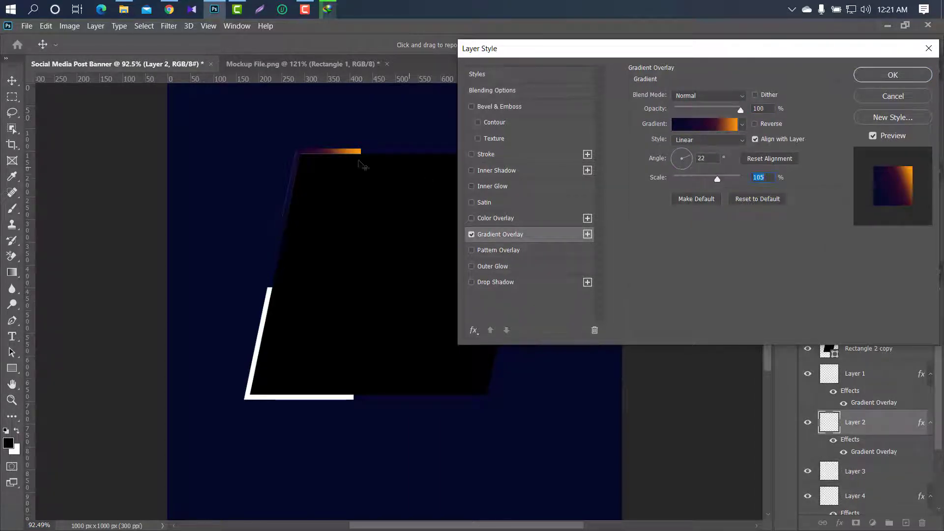
pyautogui.moveTo(356, 156); pyautogui.dragTo(327, 158)
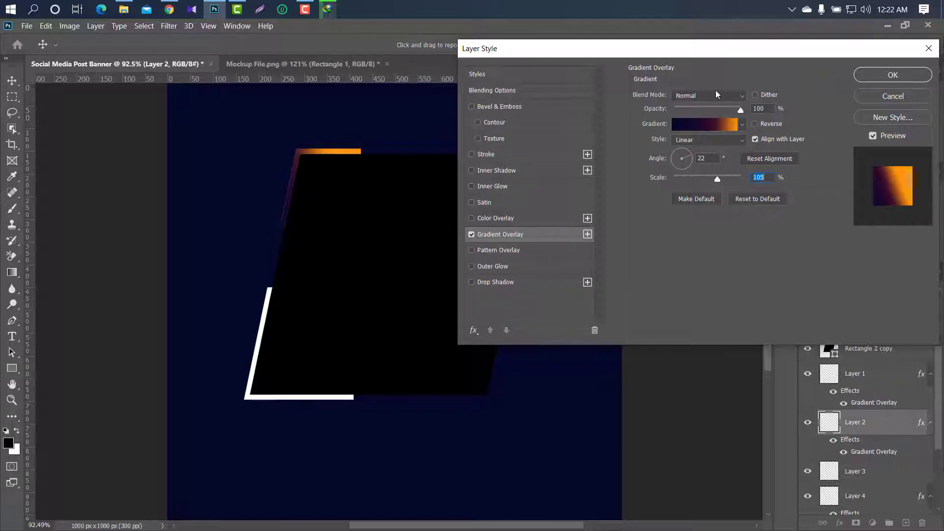
pyautogui.click(889, 75)
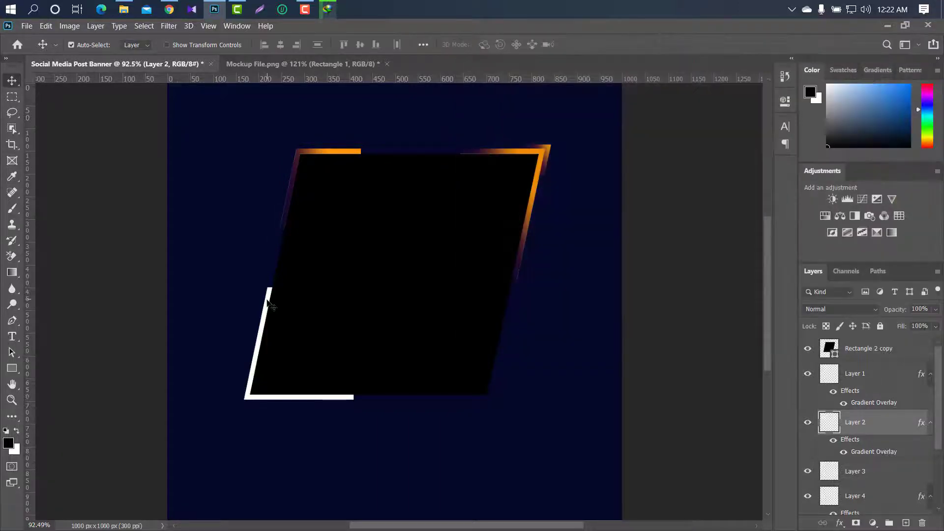
pyautogui.moveTo(895, 500); pyautogui.dragTo(923, 522)
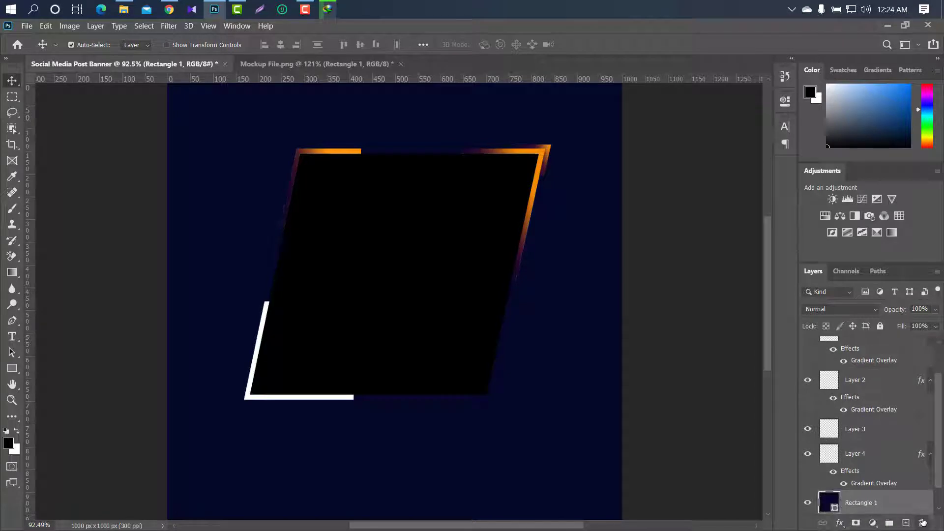
# Delete the right end of the bottom white bar on Layer 3
pyautogui.click(12, 97)
pyautogui.moveTo(317, 382); pyautogui.dragTo(391, 426)
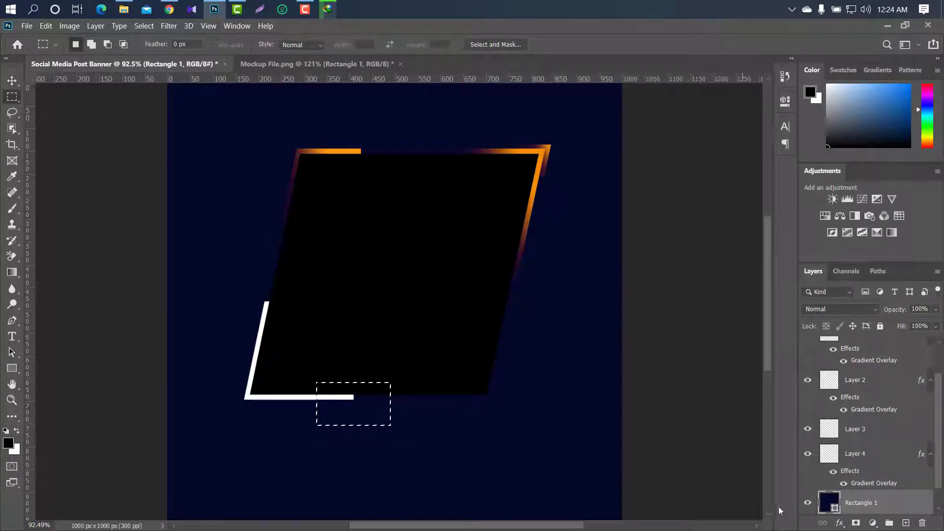
pyautogui.click(873, 431)
pyautogui.press('Delete')
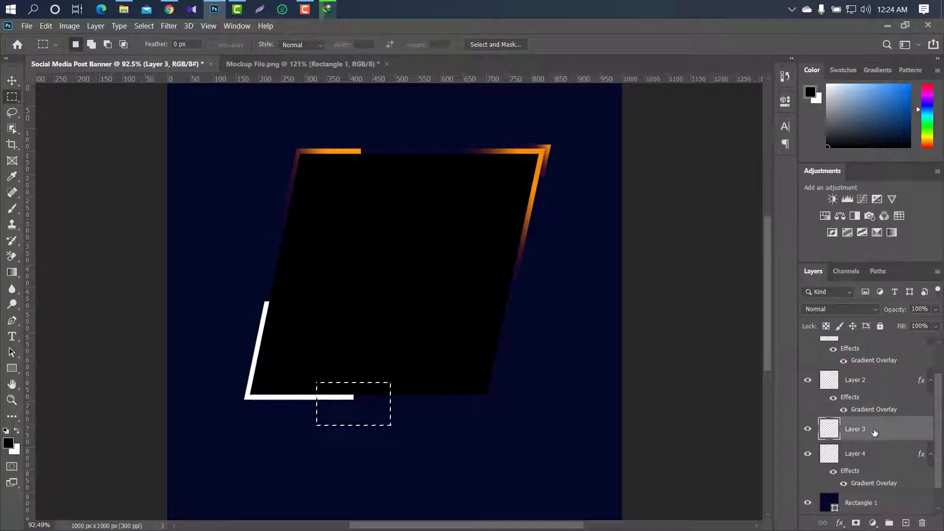
# Give Layer 3 an orange Gradient Overlay angled at about -123°
pyautogui.click(14, 80)
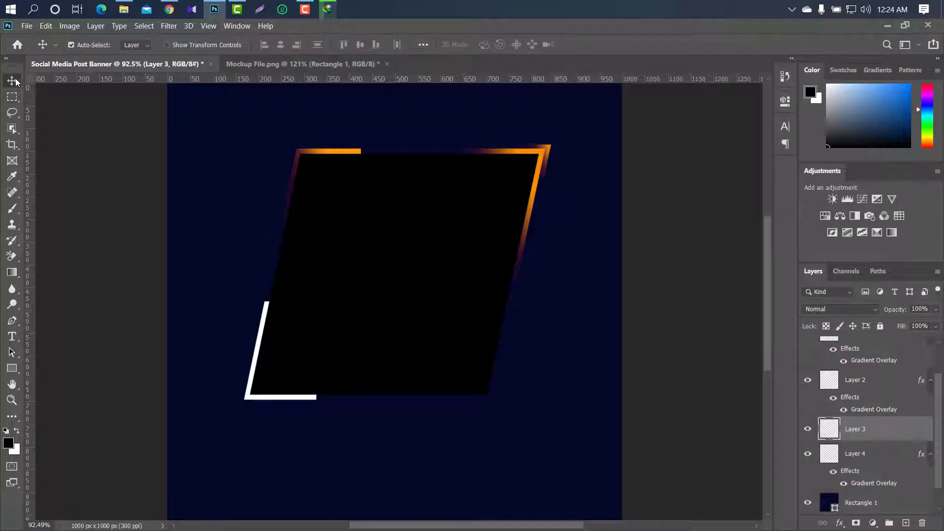
pyautogui.doubleClick(915, 422)
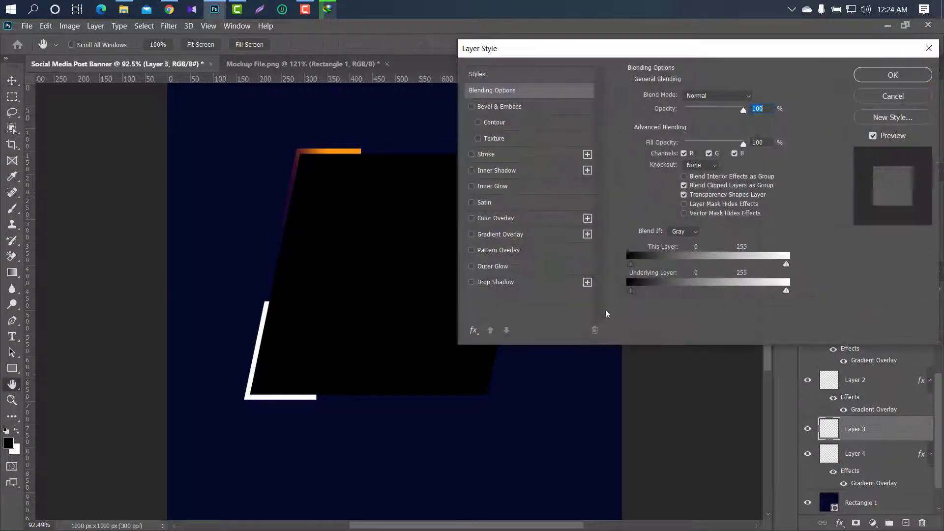
pyautogui.click(545, 234)
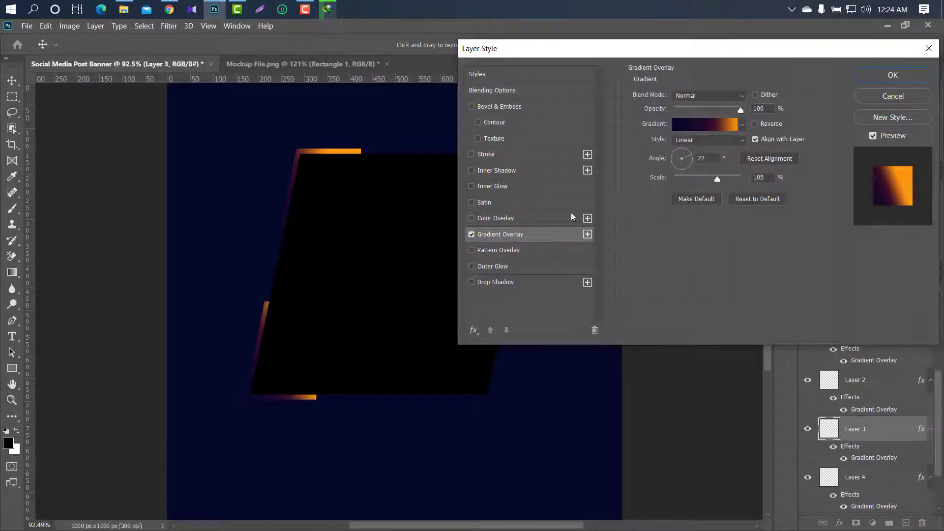
pyautogui.moveTo(689, 156); pyautogui.dragTo(675, 164)
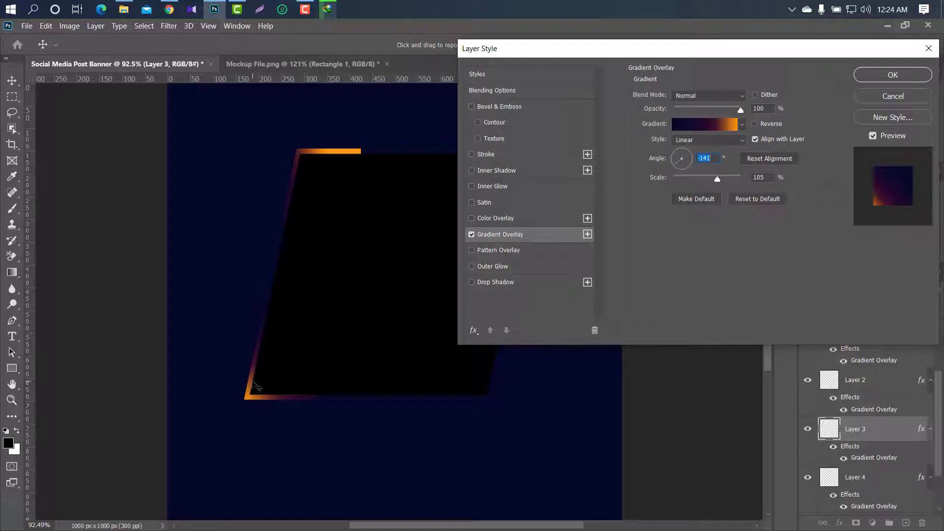
pyautogui.moveTo(254, 384); pyautogui.dragTo(262, 376)
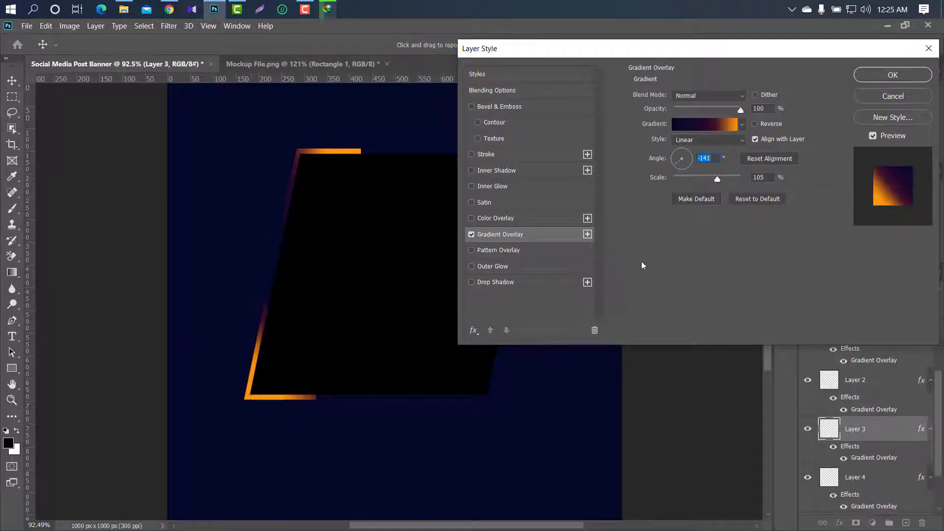
pyautogui.click(894, 74)
# Draw a white rectangle, Rectangle 2, at the canvas's left edge
pyautogui.scroll(-1, 337, 134)
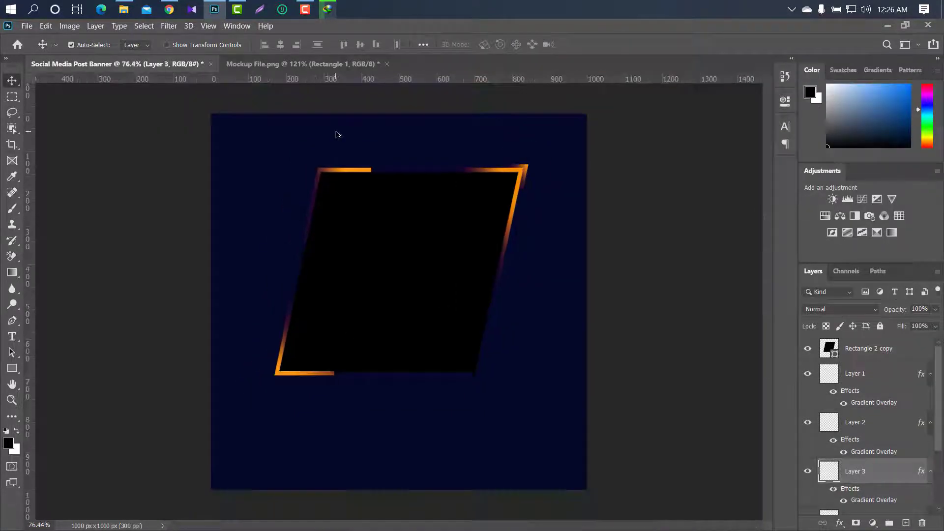
pyautogui.scroll(-1, 338, 133)
pyautogui.scroll(1, 337, 134)
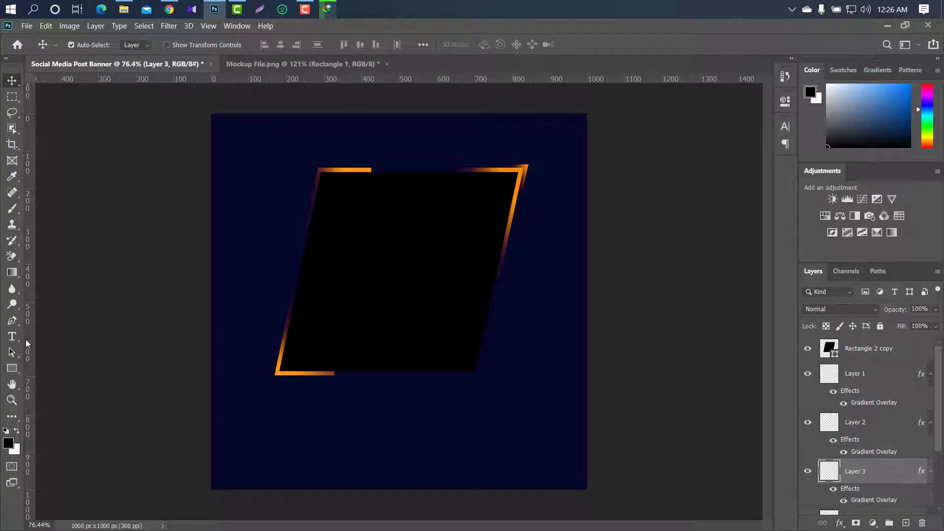
pyautogui.click(16, 368)
pyautogui.moveTo(204, 236); pyautogui.dragTo(314, 293)
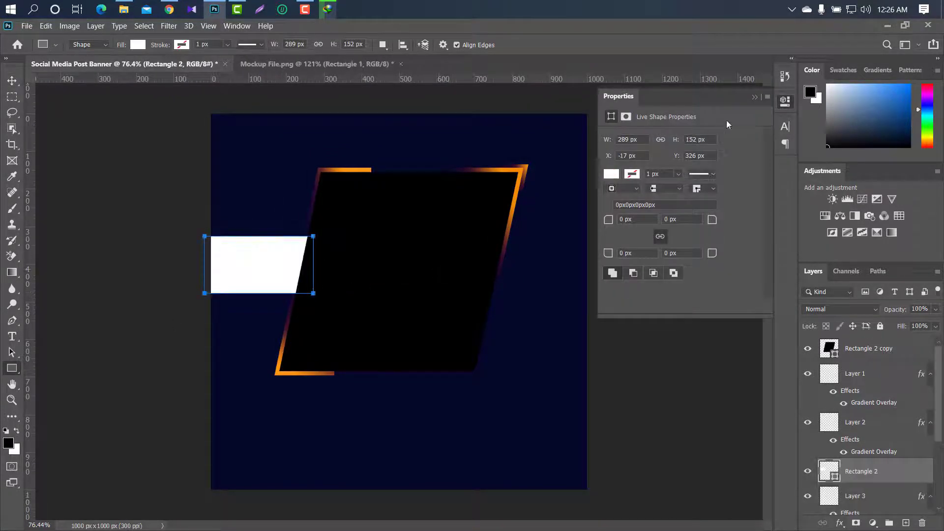
pyautogui.click(752, 96)
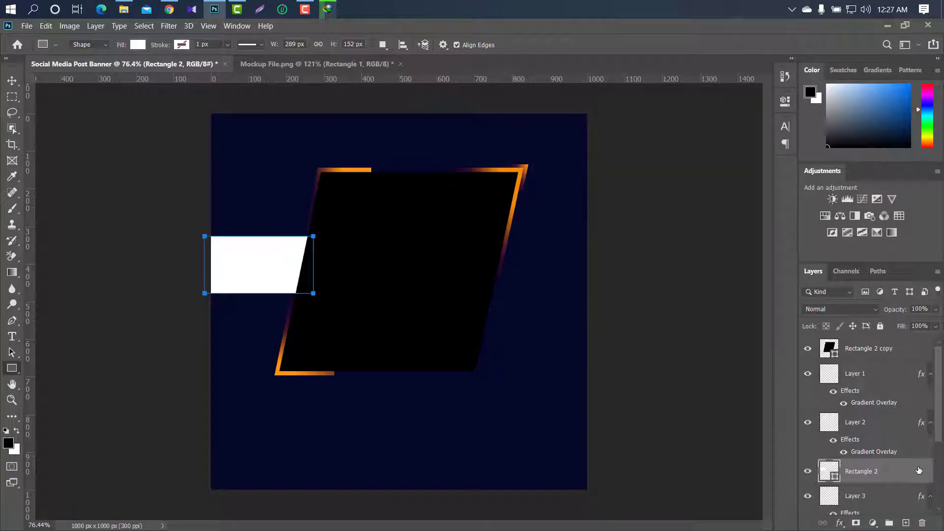
# Give Rectangle 2 an orange Gradient Overlay at -180° and 150% scale, orange on the left
pyautogui.doubleClick(919, 470)
pyautogui.click(524, 235)
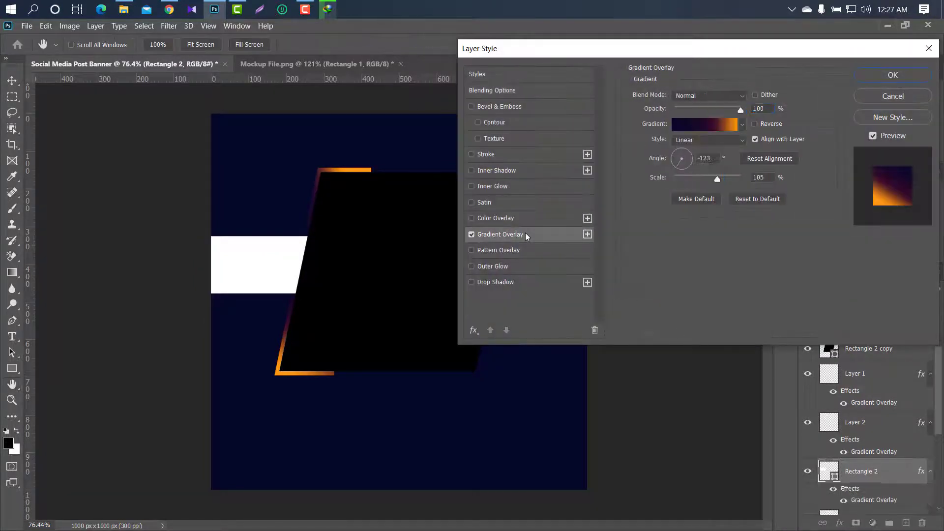
pyautogui.moveTo(679, 168); pyautogui.dragTo(672, 158)
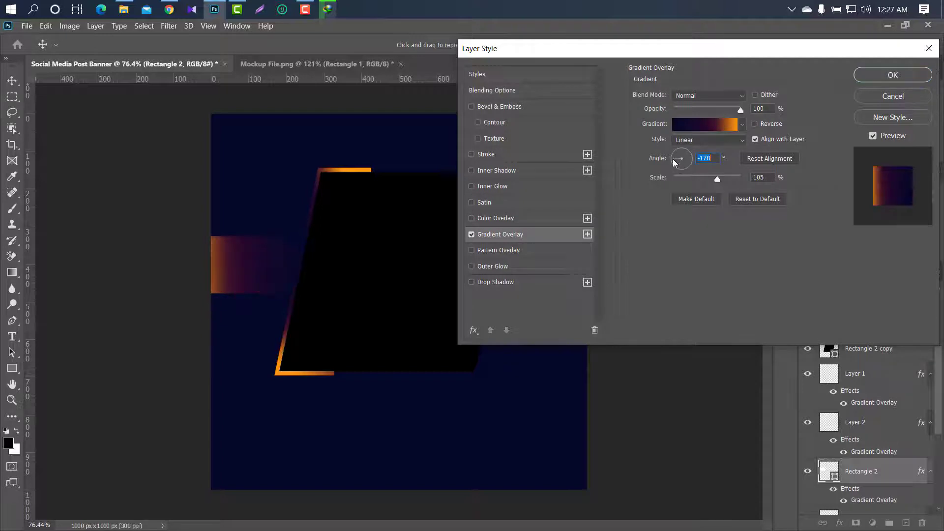
pyautogui.moveTo(221, 268); pyautogui.dragTo(253, 268)
pyautogui.moveTo(718, 179); pyautogui.dragTo(740, 178)
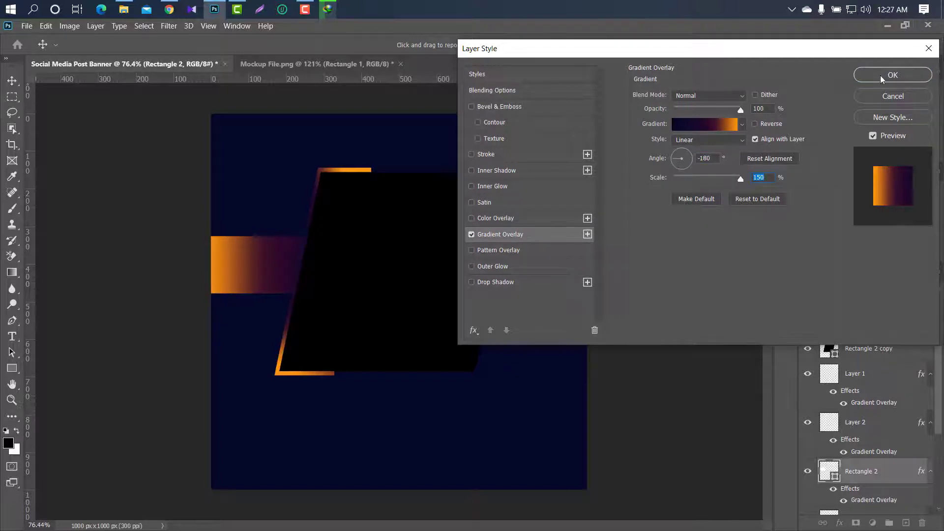
pyautogui.click(897, 69)
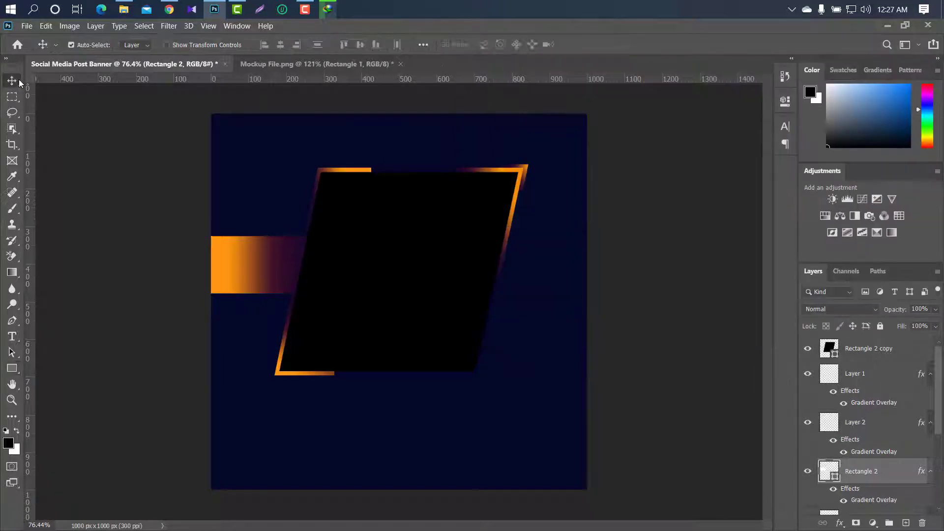
# Duplicate the left bar as Rectangle 2 copy 2 behind the original, nudged up slightly
pyautogui.moveTo(893, 472); pyautogui.dragTo(906, 523)
pyautogui.scroll(-3, 937, 403)
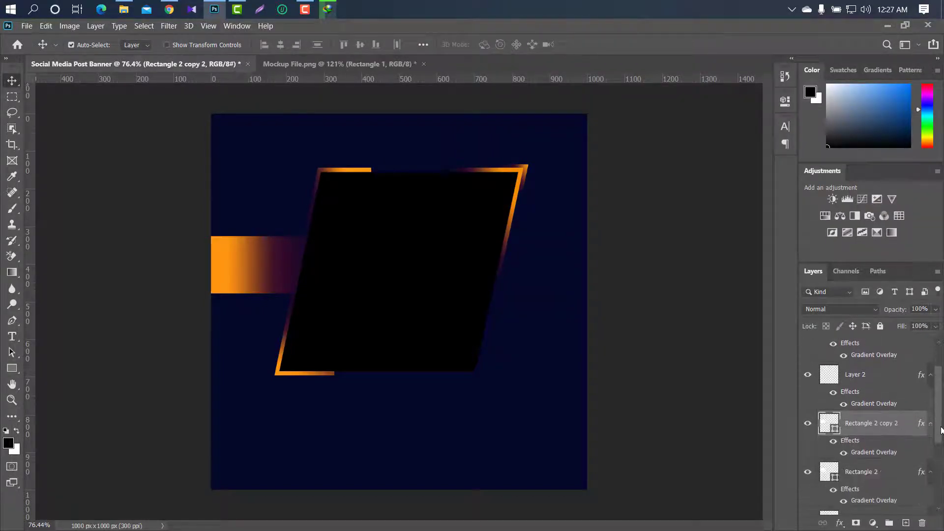
pyautogui.moveTo(912, 478); pyautogui.dragTo(911, 480)
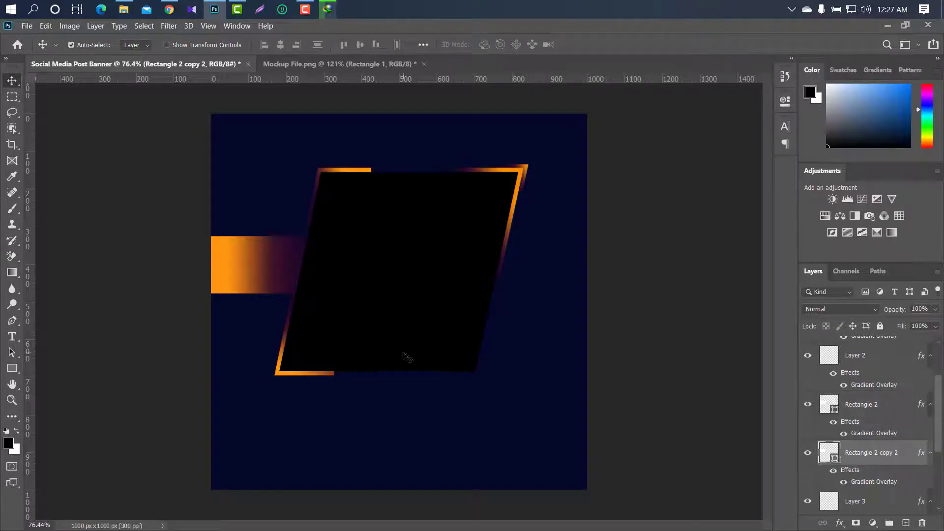
pyautogui.press('Up')
pyautogui.press('Up')
pyautogui.press('Up')
pyautogui.press('Up')
pyautogui.press('Up')
pyautogui.press('Up')
pyautogui.press('Up')
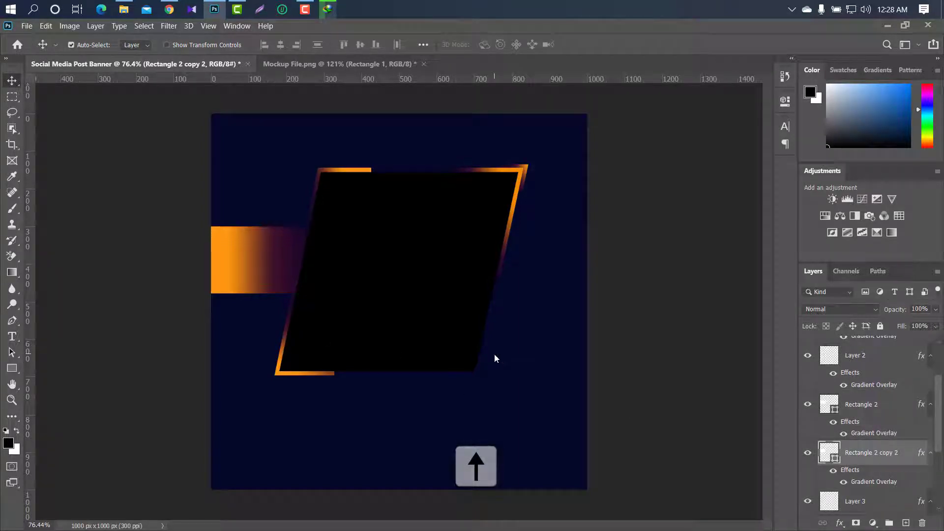
# Set the copy's Gradient Overlay scale to 73% and select both bar layers
pyautogui.doubleClick(904, 450)
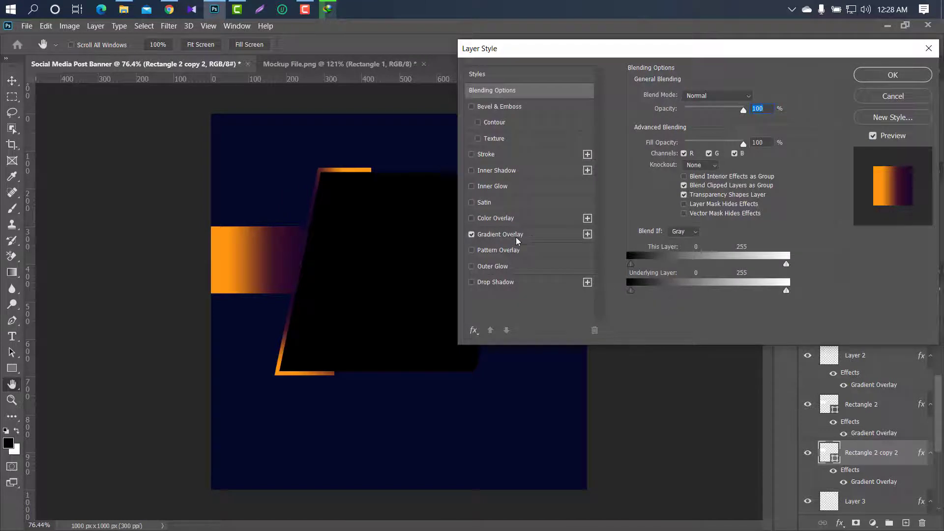
pyautogui.click(532, 235)
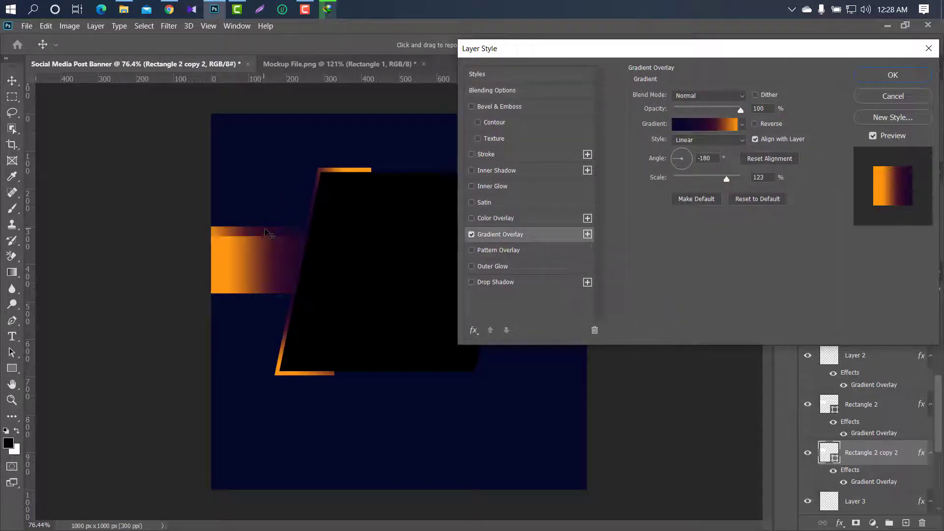
pyautogui.moveTo(726, 179); pyautogui.dragTo(703, 179)
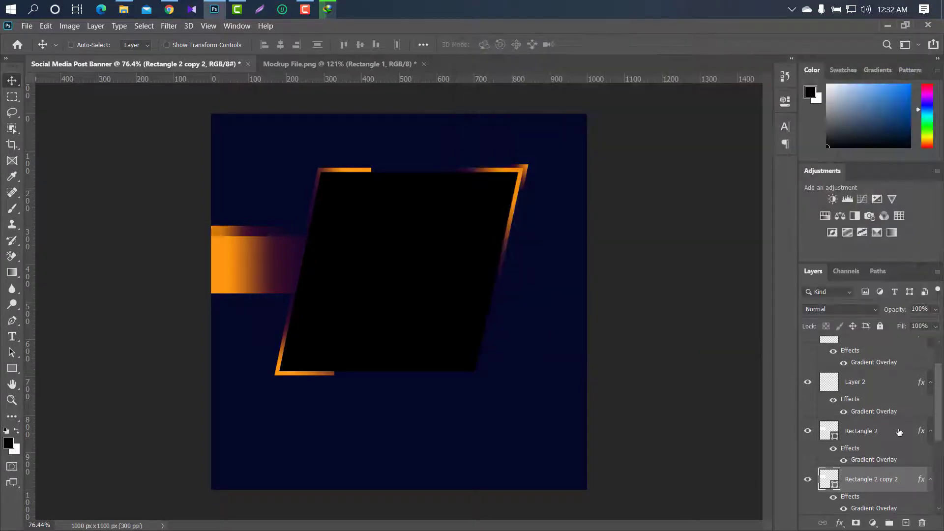
pyautogui.keyDown('ctrl'); pyautogui.click(899, 432); pyautogui.keyUp('ctrl')
# Convert both bar layers into one smart object and duplicate it
pyautogui.rightClick(898, 429)
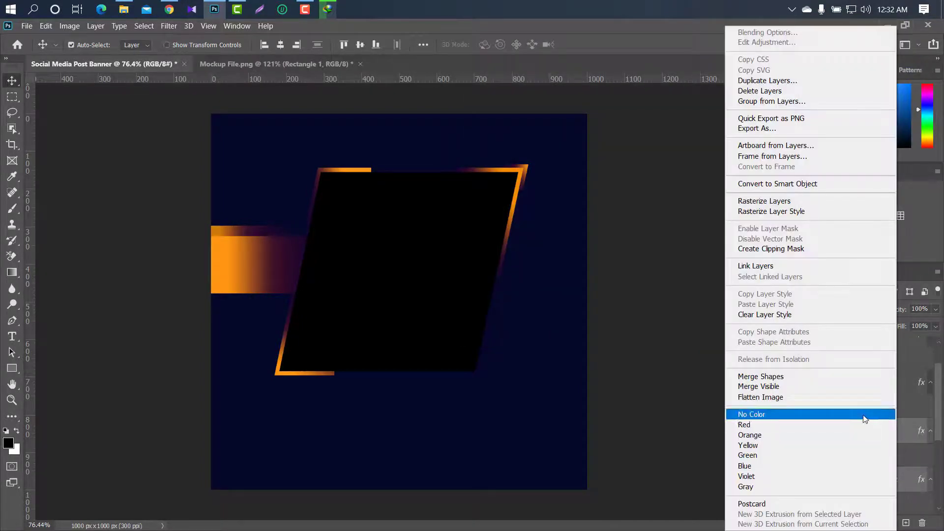
pyautogui.click(768, 185)
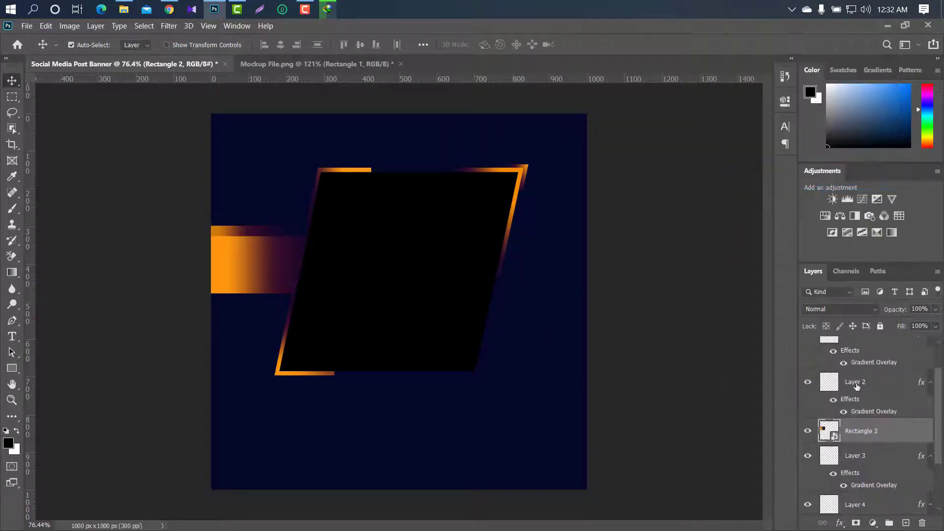
pyautogui.moveTo(901, 437); pyautogui.dragTo(905, 523)
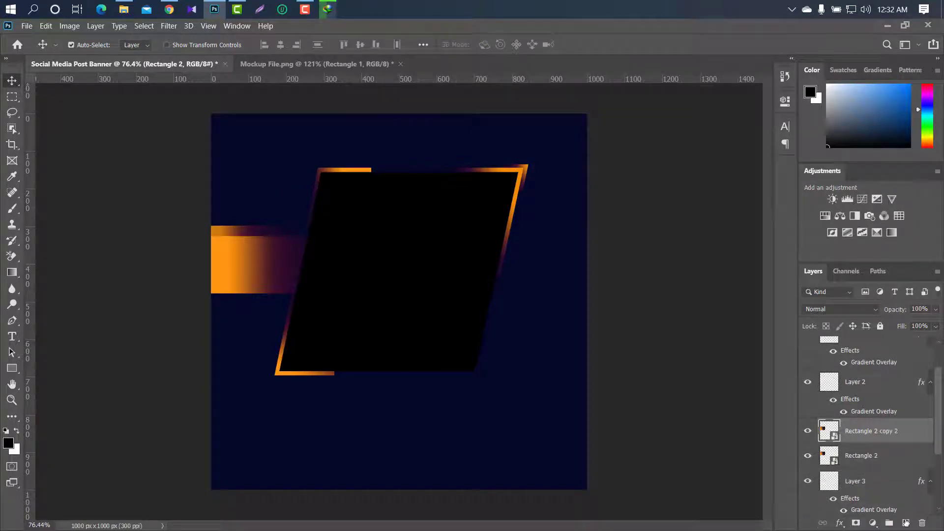
# Rotate the bar copy 180° and move it to the lower-right canvas edge
pyautogui.hotkey('ctrl', 't')
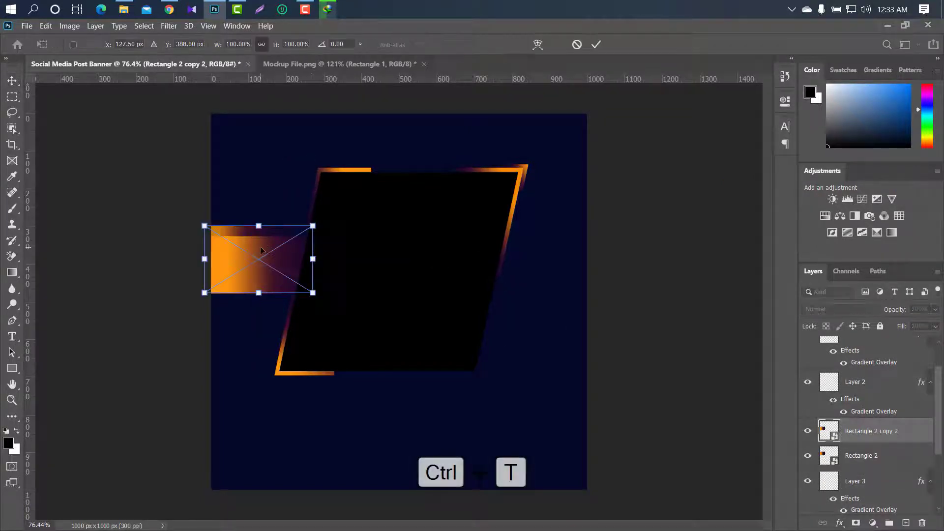
pyautogui.rightClick(261, 251)
pyautogui.click(294, 340)
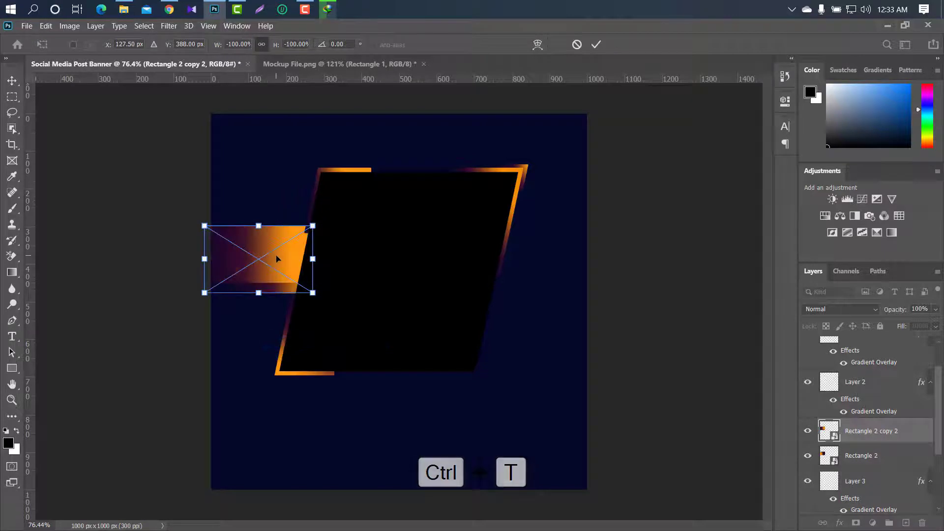
pyautogui.moveTo(300, 264)
pyautogui.mouseDown()
pyautogui.moveTo(515, 339)
pyautogui.moveTo(552, 341)
pyautogui.mouseUp()
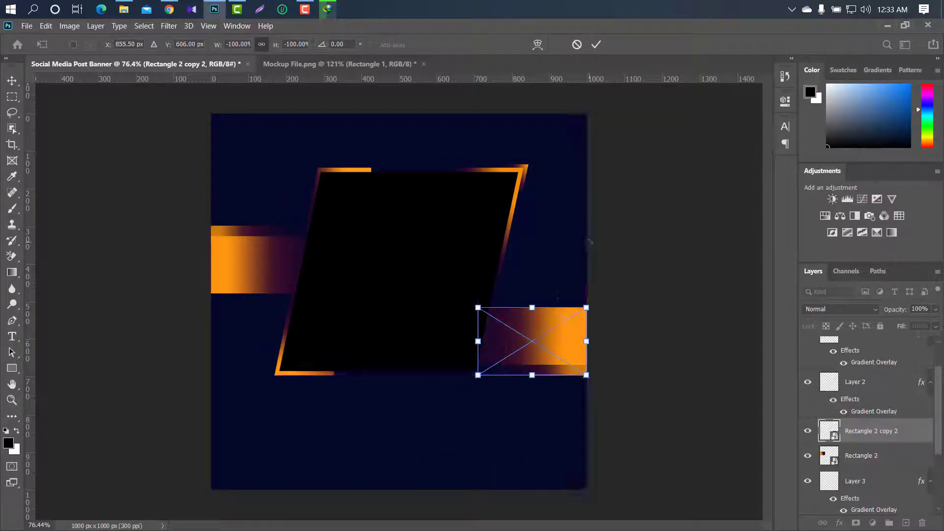
pyautogui.click(596, 44)
# Draw a narrow white rectangle beside the parallelogram's right edge, above the gradient layers
pyautogui.click(12, 369)
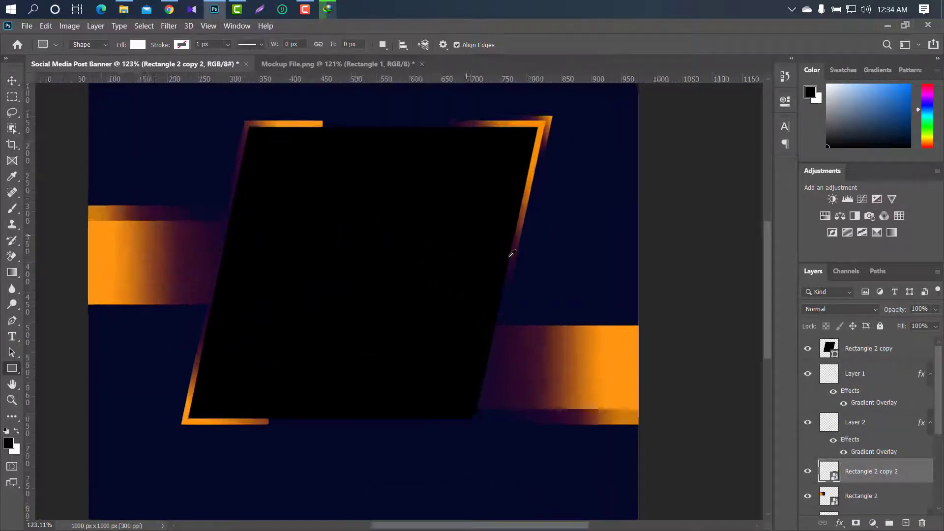
pyautogui.scroll(3, 512, 253)
pyautogui.moveTo(515, 238); pyautogui.dragTo(536, 354)
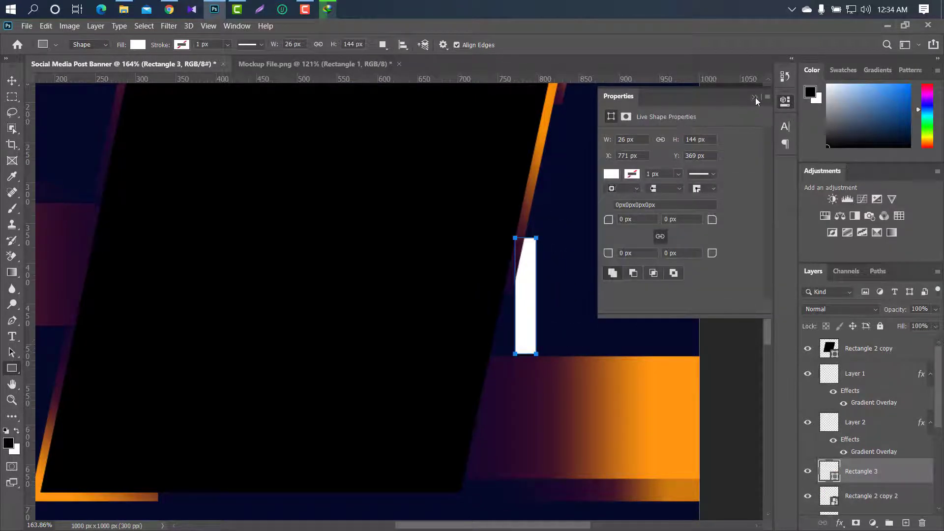
pyautogui.click(756, 98)
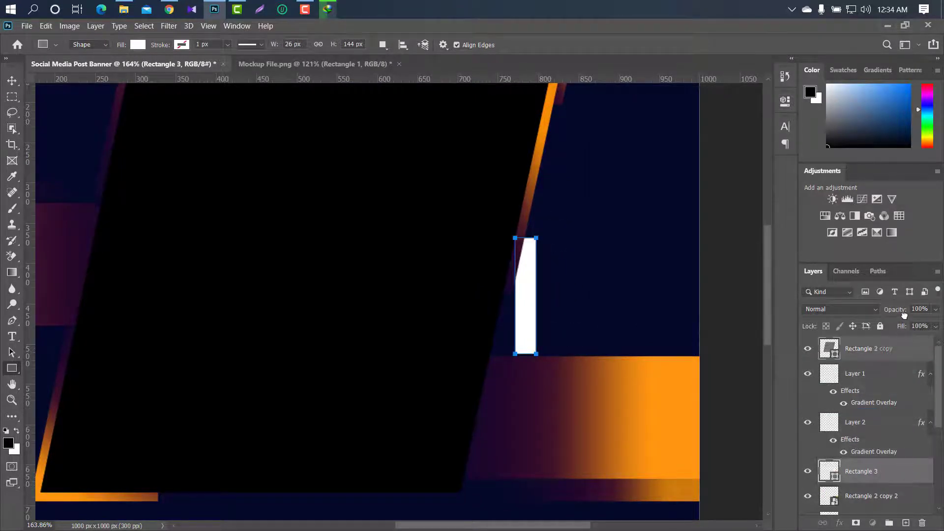
pyautogui.hotkey('ctrl', ']')
pyautogui.hotkey('ctrl', ']')
# Tilt and distort the strip so it matches the parallelogram's slanted edge
pyautogui.click(13, 84)
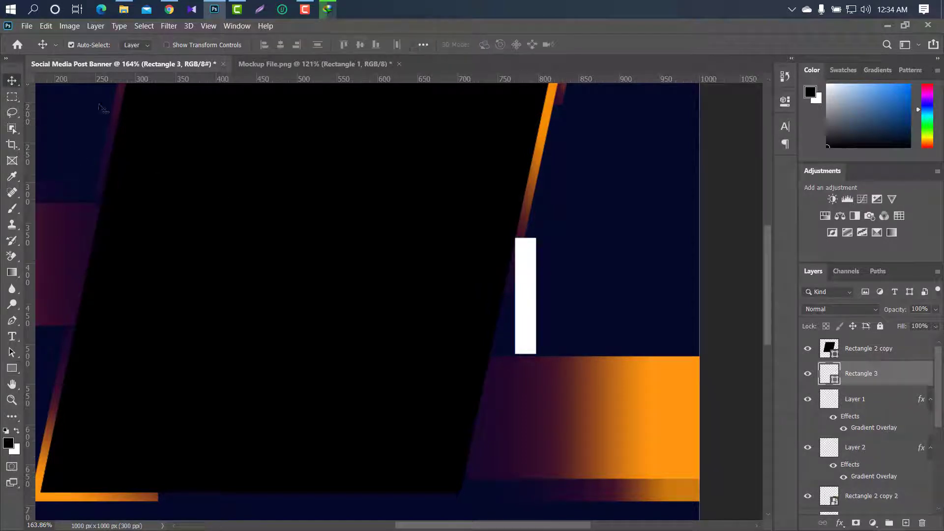
pyautogui.hotkey('ctrl', 't')
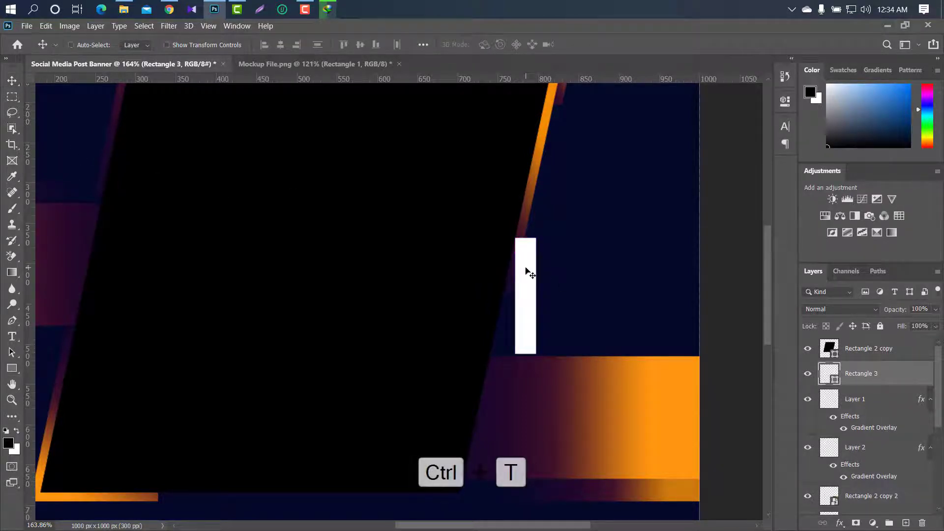
pyautogui.moveTo(545, 229); pyautogui.dragTo(552, 247)
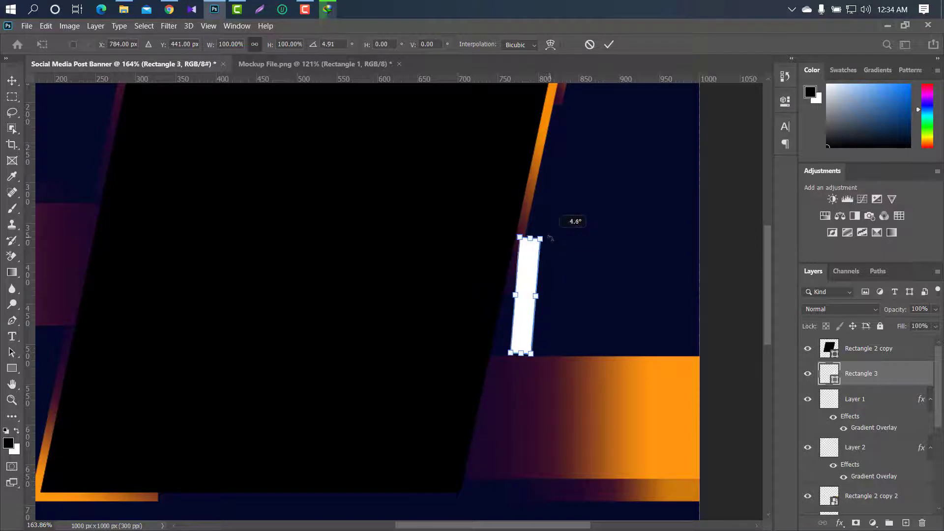
pyautogui.scroll(3, 506, 291)
pyautogui.rightClick(510, 246)
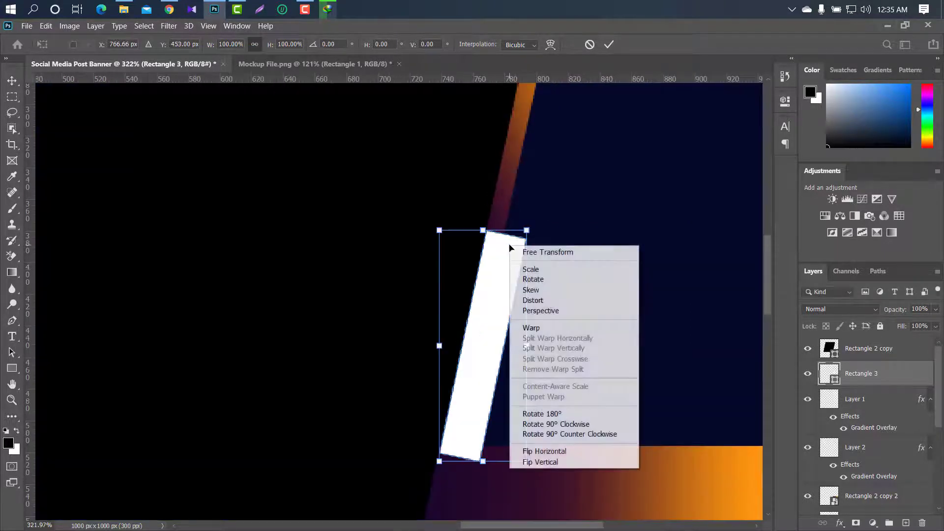
pyautogui.click(539, 301)
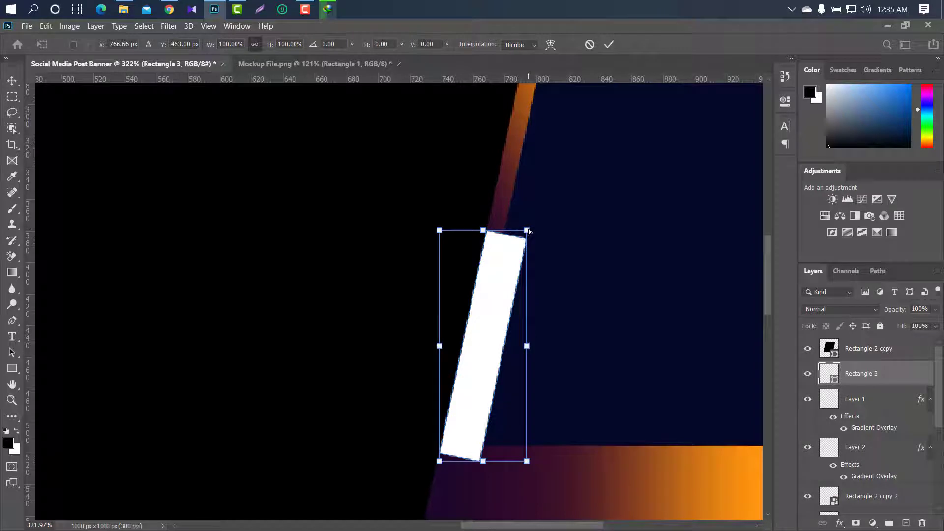
pyautogui.moveTo(527, 231); pyautogui.dragTo(527, 213)
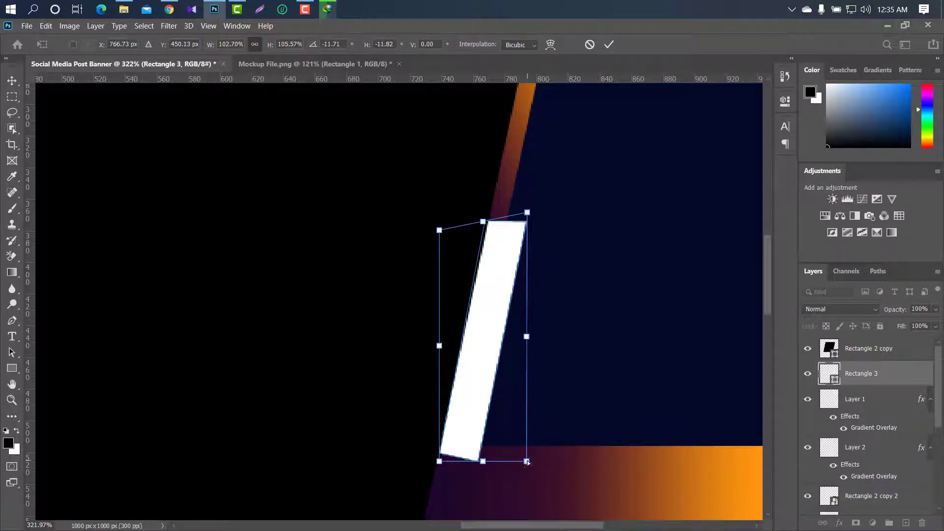
pyautogui.moveTo(526, 462); pyautogui.dragTo(528, 428)
pyautogui.moveTo(527, 213); pyautogui.dragTo(529, 209)
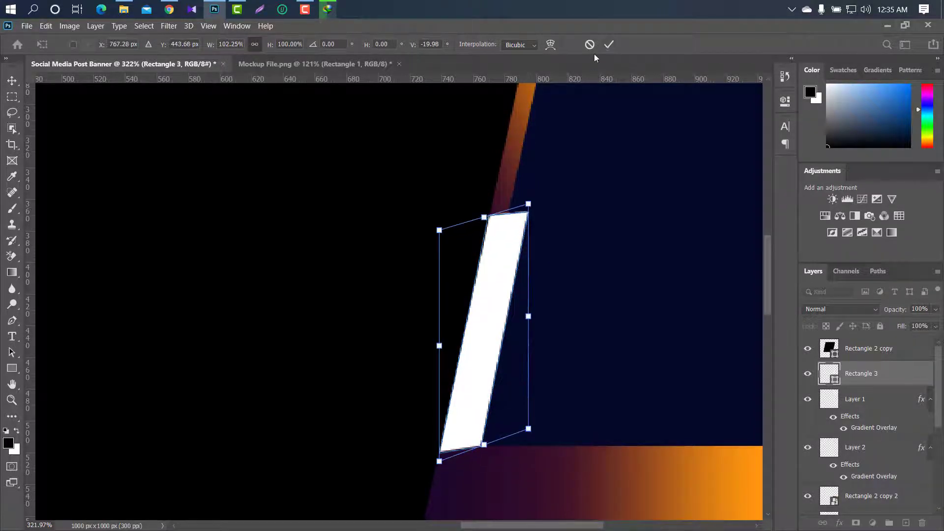
pyautogui.click(609, 44)
pyautogui.hotkey('ctrl', '0')
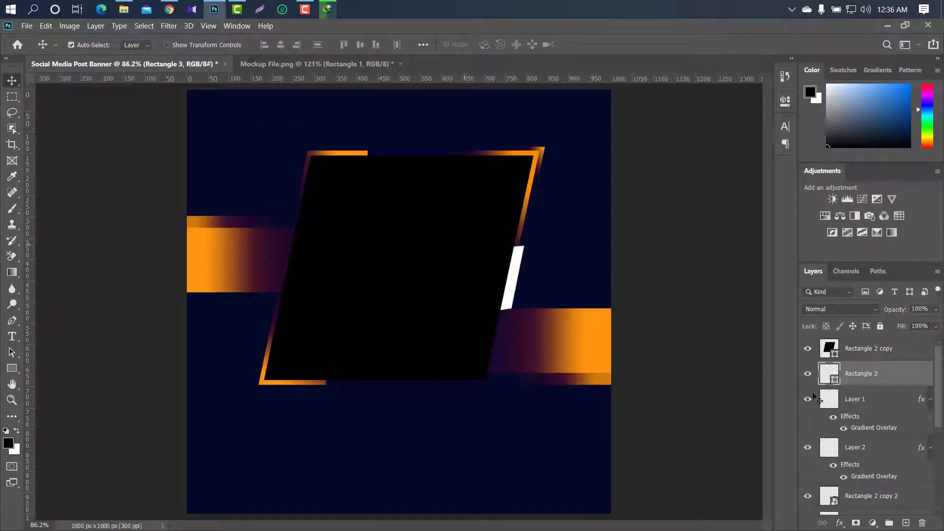
# Give Rectangle 3 an orange-to-navy Gradient Overlay at 86° angle and 75% scale
pyautogui.doubleClick(912, 381)
pyautogui.moveTo(537, 51); pyautogui.dragTo(647, 50)
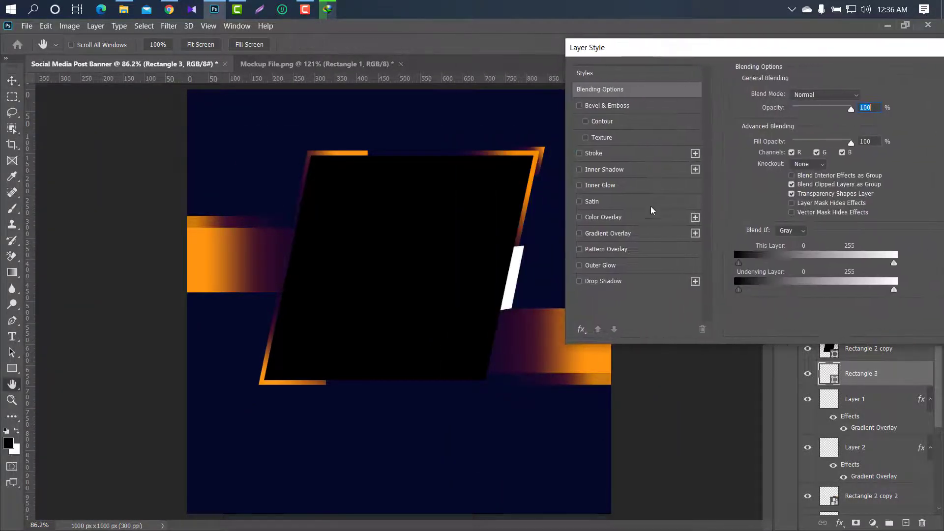
pyautogui.click(649, 234)
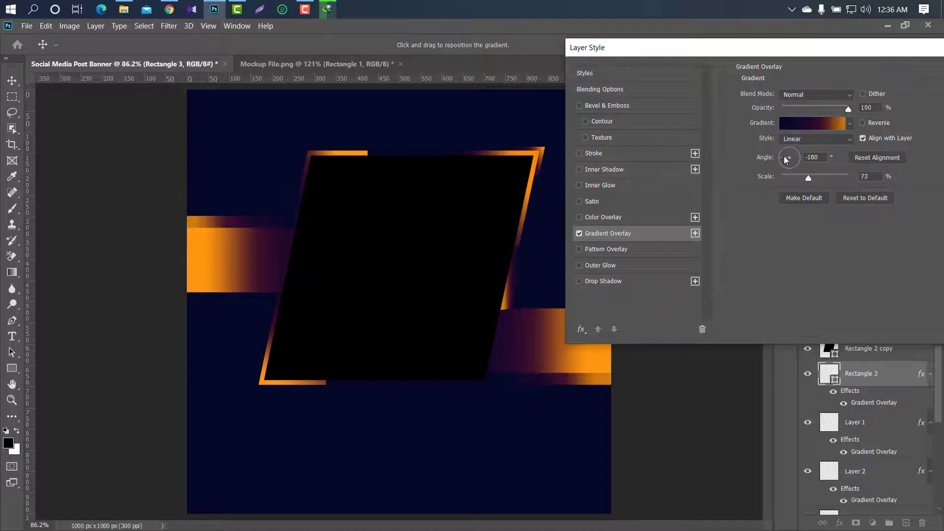
pyautogui.moveTo(808, 177); pyautogui.dragTo(809, 177)
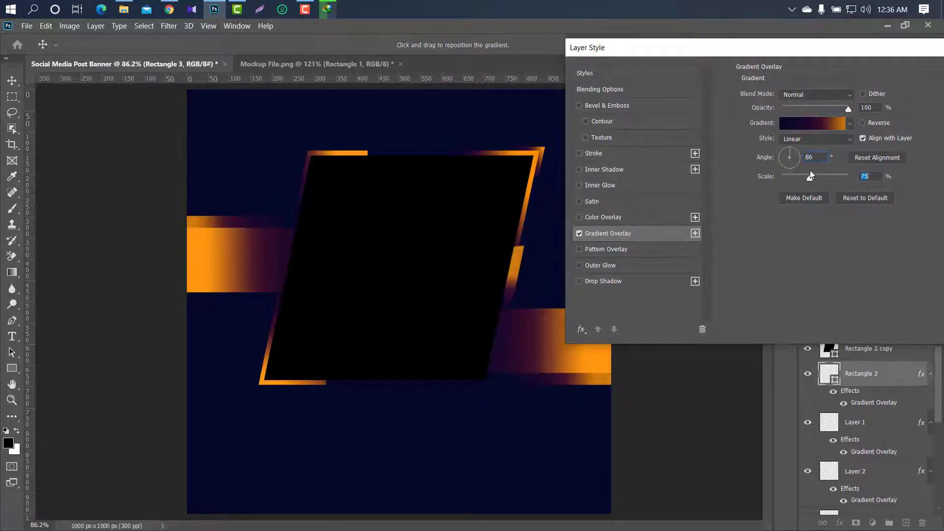
pyautogui.moveTo(878, 57); pyautogui.dragTo(777, 56)
pyautogui.click(896, 71)
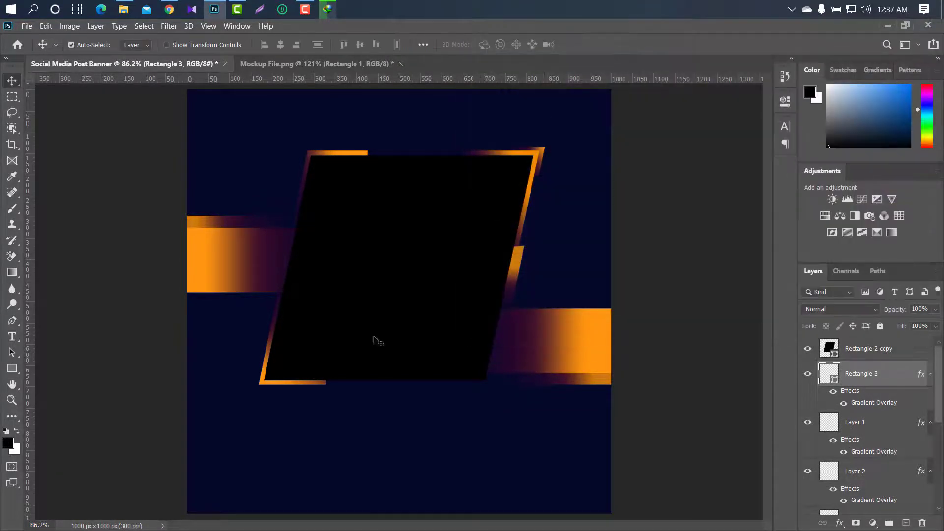
# Draw a small three-sided polygon, Polygon 1, near the top-left corner
pyautogui.click(15, 367)
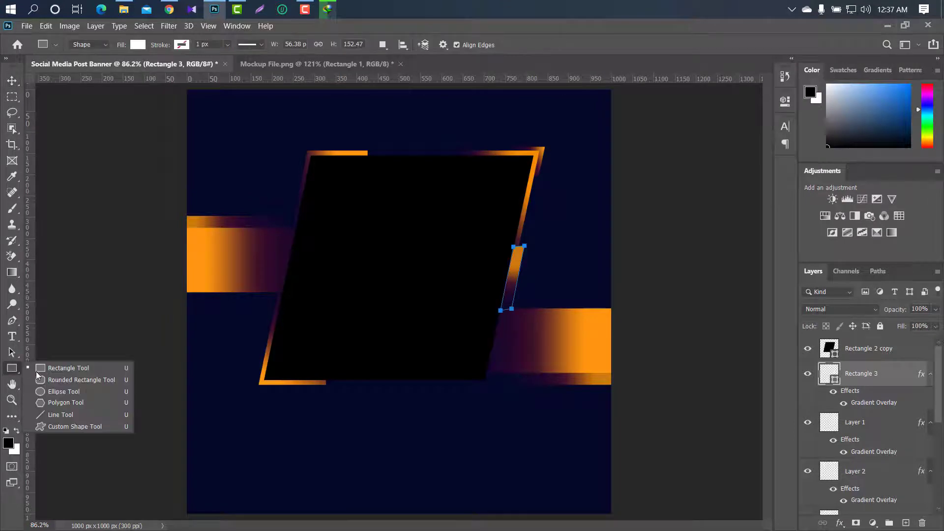
pyautogui.click(64, 402)
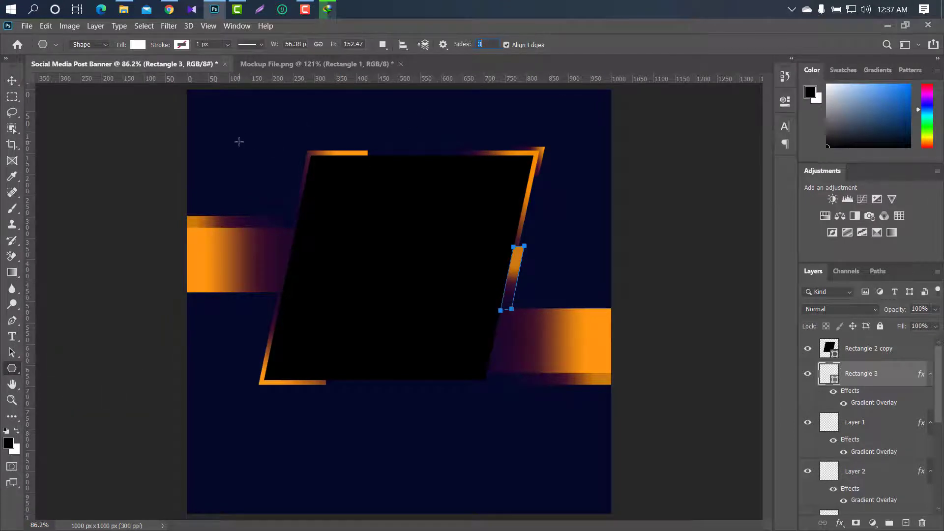
pyautogui.moveTo(239, 141); pyautogui.dragTo(235, 157)
pyautogui.click(13, 80)
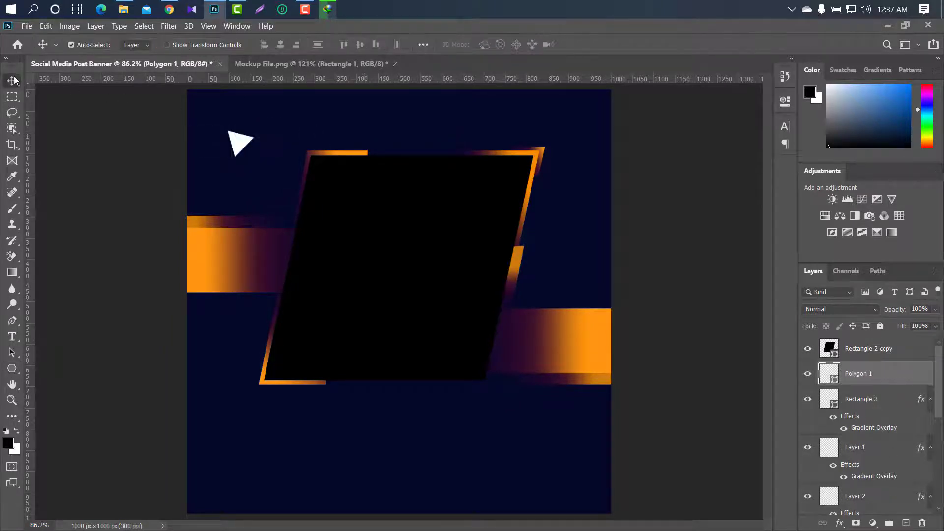
# Give the triangle an orange Gradient Overlay, move it to top centre, and start scaling it
pyautogui.doubleClick(906, 379)
pyautogui.click(550, 234)
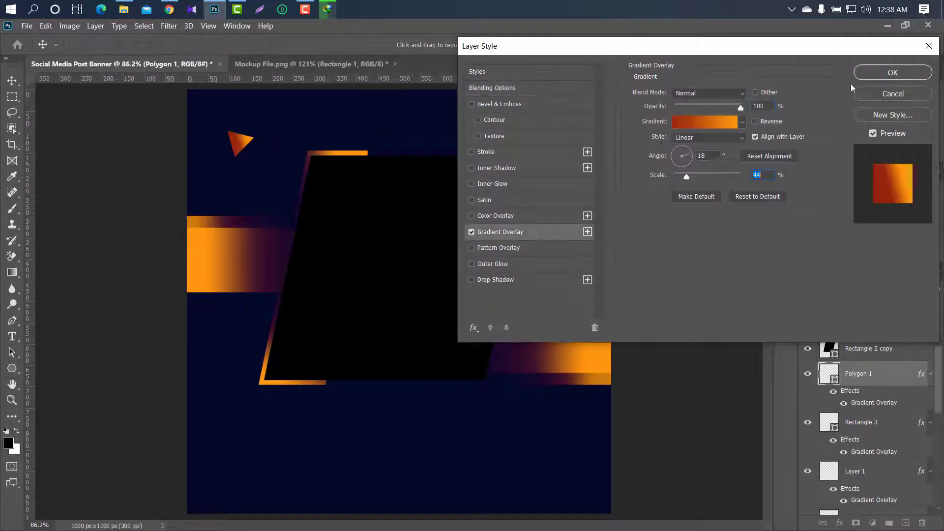
pyautogui.click(893, 73)
pyautogui.moveTo(241, 146)
pyautogui.mouseDown()
pyautogui.moveTo(387, 140)
pyautogui.moveTo(389, 107)
pyautogui.moveTo(378, 111)
pyautogui.moveTo(550, 240)
pyautogui.mouseUp()
pyautogui.hotkey('ctrl', 't')
# Commit the smaller triangle and place copies beside the frame's right edge and below it
pyautogui.click(606, 44)
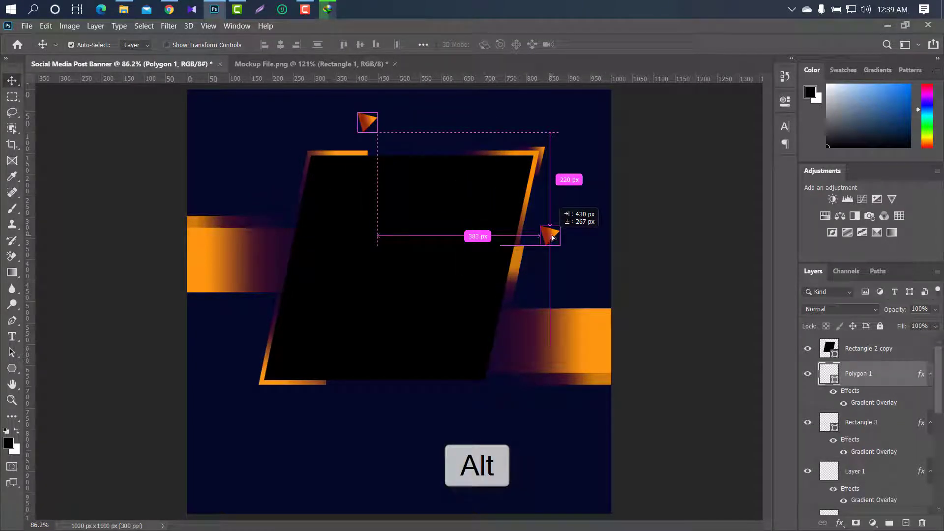
pyautogui.moveTo(552, 238); pyautogui.dragTo(554, 236)
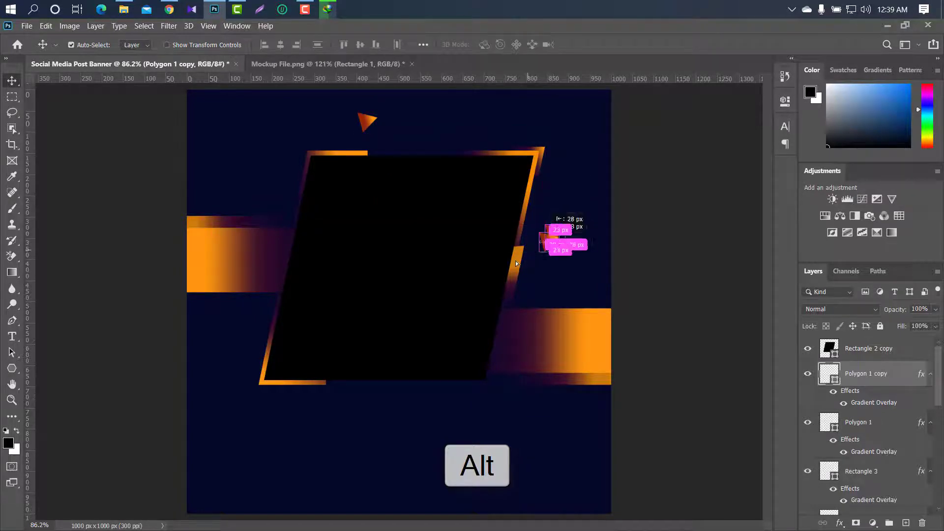
pyautogui.moveTo(420, 373); pyautogui.dragTo(396, 417)
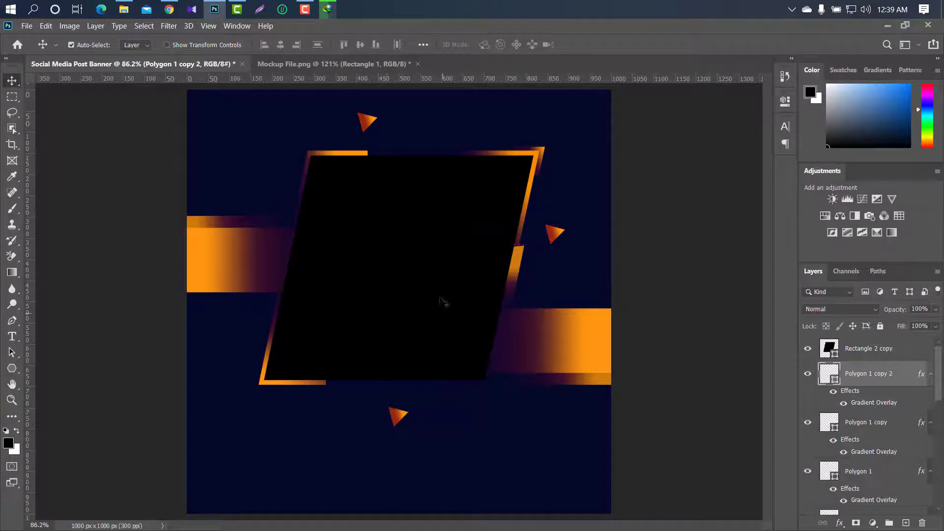
pyautogui.scroll(-2, 443, 301)
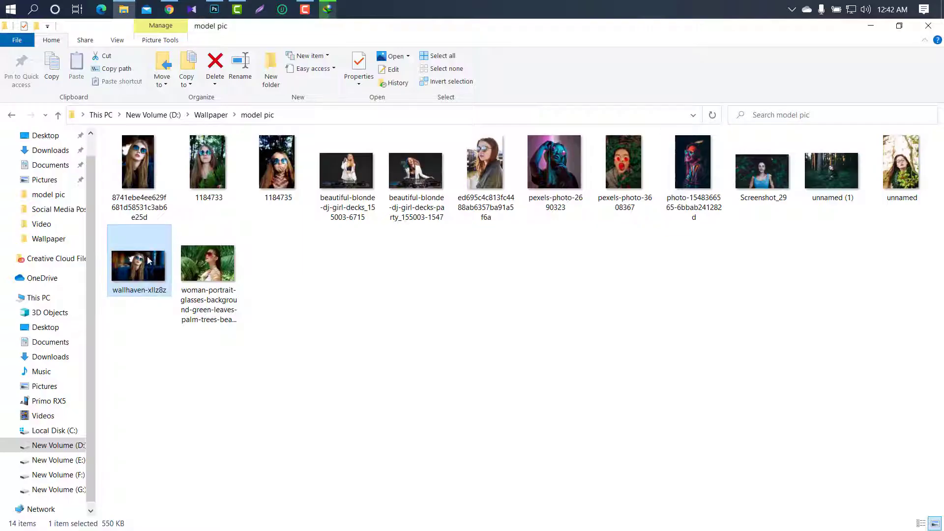
# Clip the wallhaven-xllz8z model photo inside the parallelogram, nudge it up, and drag in the smoke image
pyautogui.moveTo(149, 260); pyautogui.dragTo(375, 303)
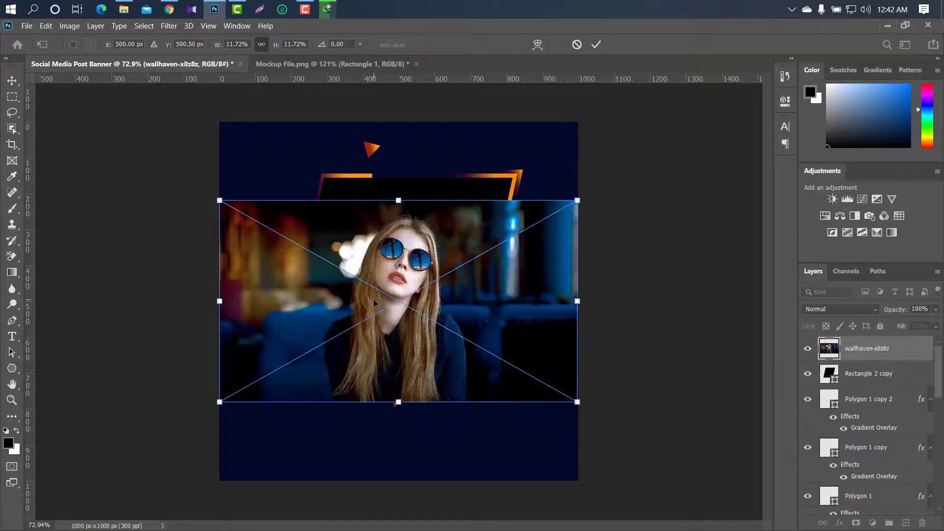
pyautogui.press('Return')
pyautogui.rightClick(922, 355)
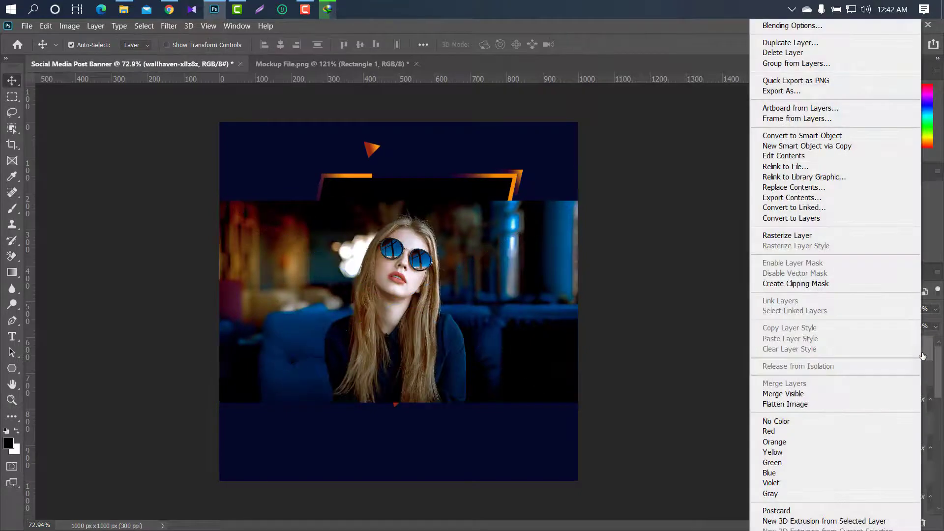
pyautogui.click(825, 283)
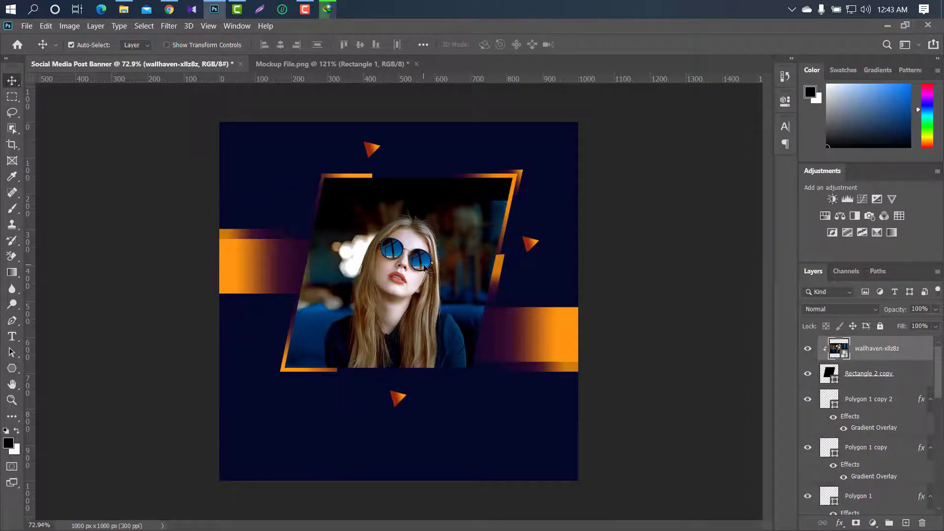
pyautogui.moveTo(423, 265); pyautogui.dragTo(424, 252)
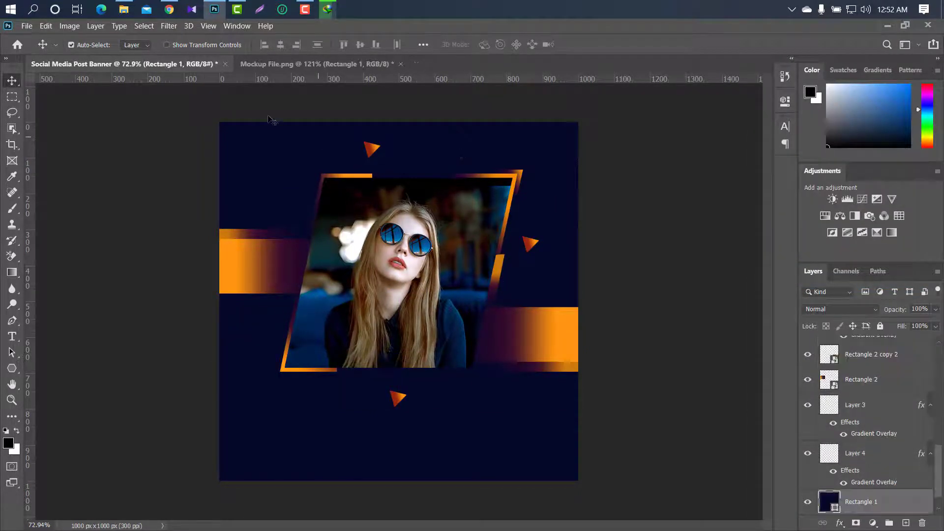
pyautogui.moveTo(123, 9)
pyautogui.click(142, 75)
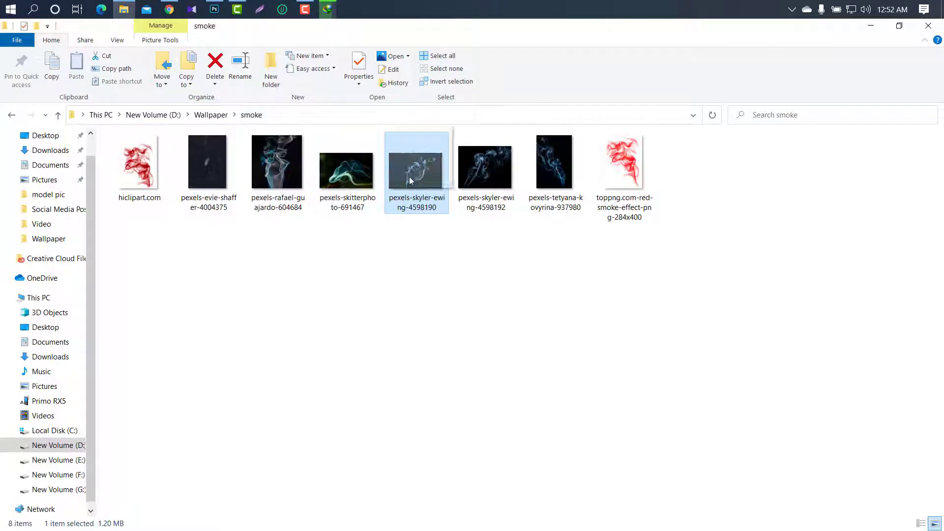
pyautogui.moveTo(426, 187)
pyautogui.mouseDown()
pyautogui.moveTo(215, 8)
pyautogui.moveTo(441, 255)
pyautogui.mouseUp()
# Enlarge the smoke image to cover the banner and lower its opacity to 35%
pyautogui.moveTo(404, 130); pyautogui.dragTo(404, 110)
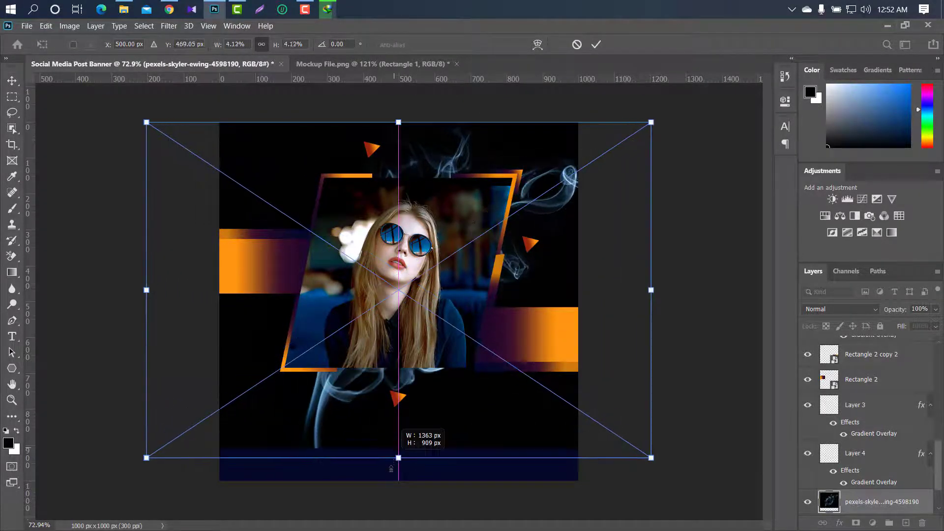
pyautogui.moveTo(396, 421)
pyautogui.mouseDown()
pyautogui.moveTo(445, 440)
pyautogui.moveTo(423, 439)
pyautogui.mouseUp()
pyautogui.click(596, 44)
pyautogui.moveTo(895, 309); pyautogui.dragTo(867, 305)
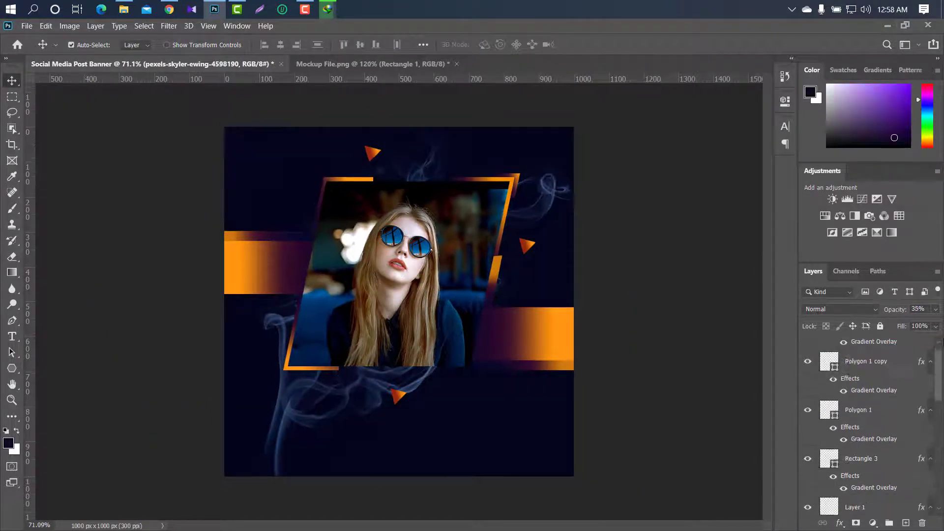
# Draw a small circle near the top-left corner and fill it with the banner's sampled orange
pyautogui.click(12, 368)
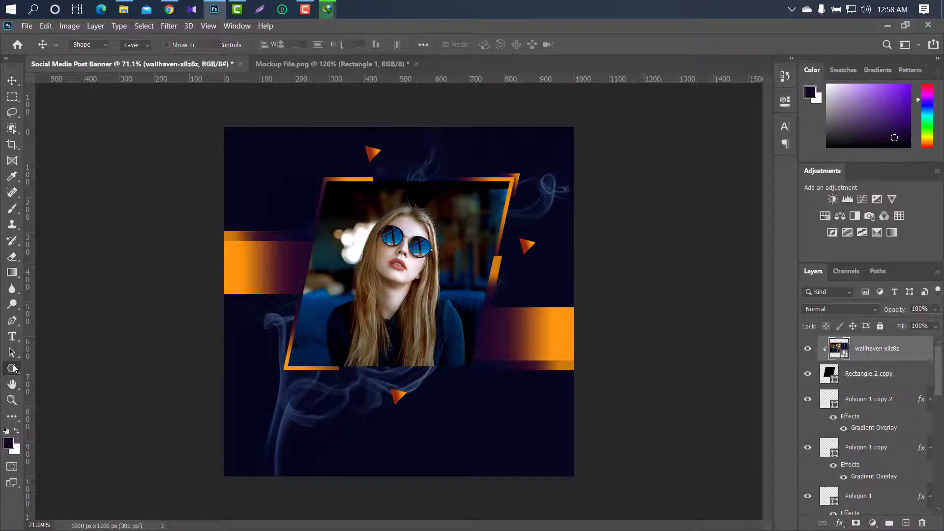
pyautogui.click(49, 391)
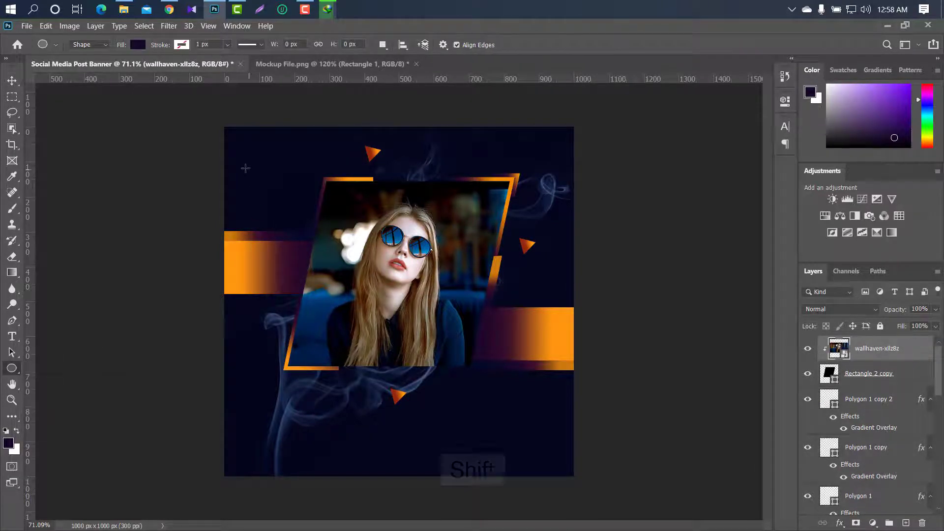
pyautogui.moveTo(236, 164); pyautogui.dragTo(243, 169)
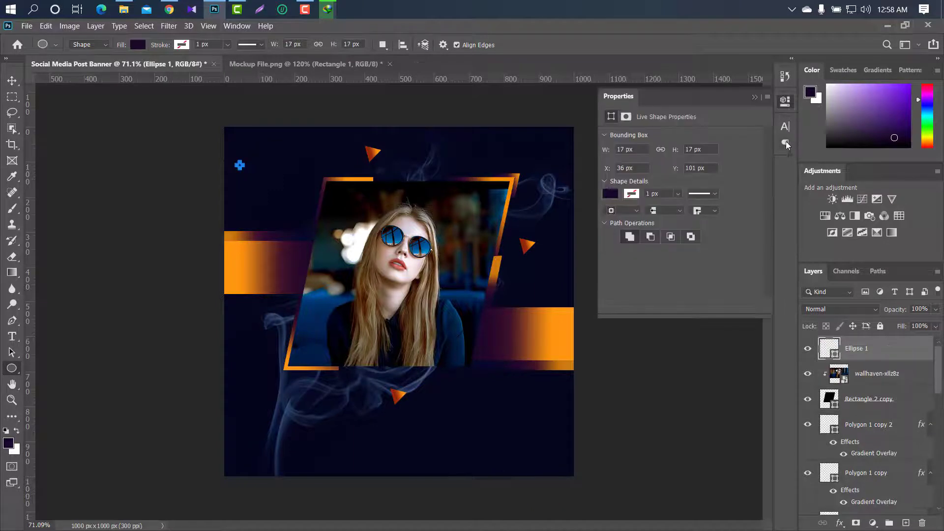
pyautogui.click(755, 97)
pyautogui.doubleClick(831, 350)
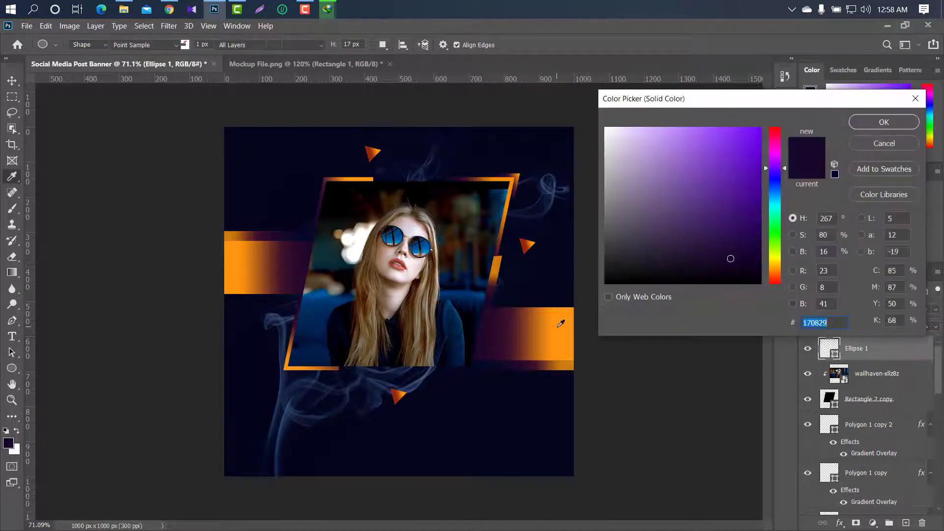
pyautogui.click(550, 320)
pyautogui.click(875, 127)
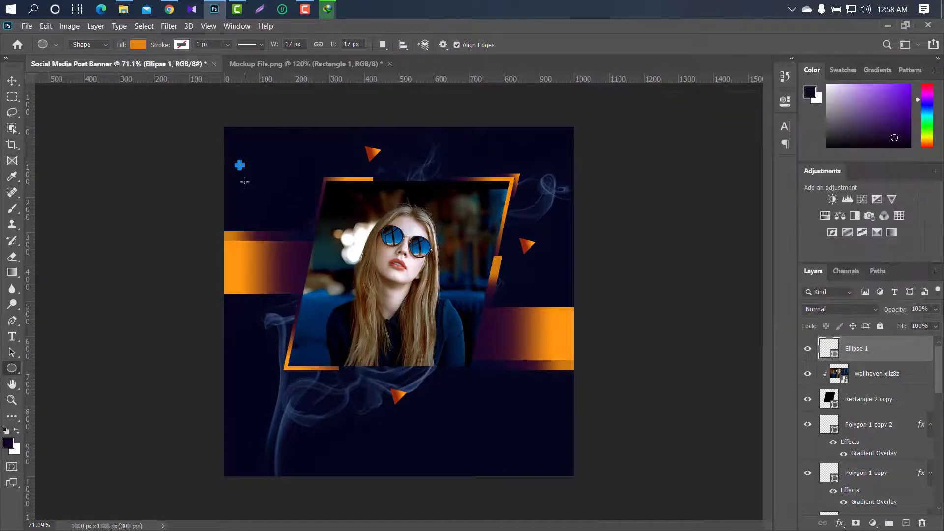
# Alt-drag three copies of the orange dot to form a row of four
pyautogui.click(12, 80)
pyautogui.scroll(2, 238, 154)
pyautogui.scroll(3, 192, 182)
pyautogui.scroll(3, 141, 210)
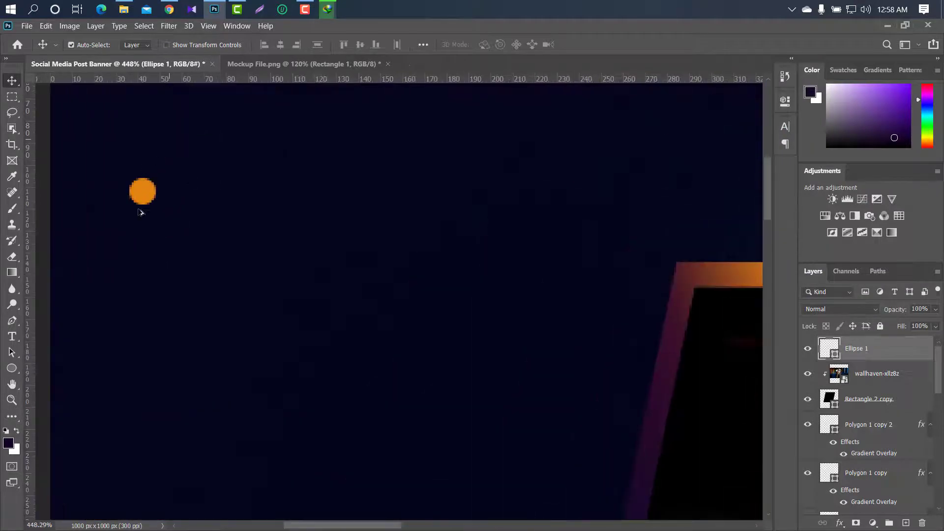
pyautogui.moveTo(143, 192); pyautogui.dragTo(219, 189)
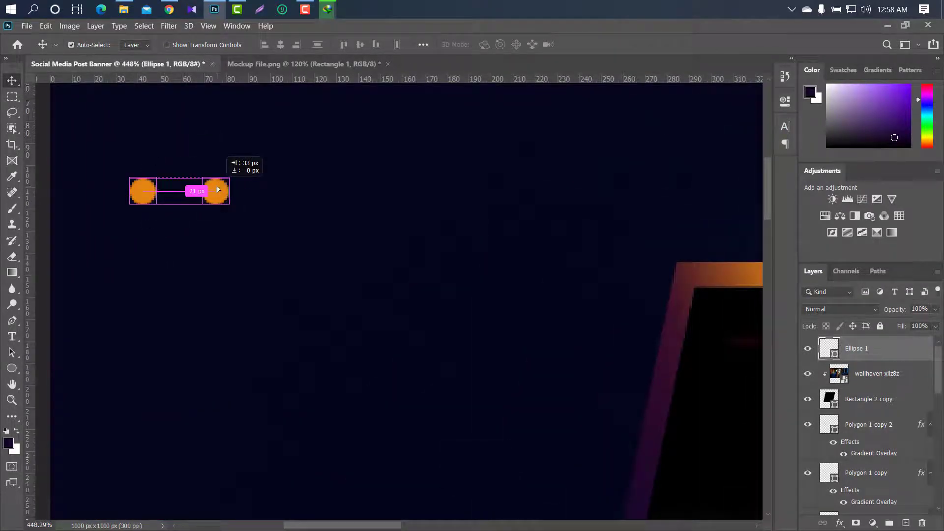
pyautogui.scroll(-8, 219, 190)
pyautogui.keyDown('alt'); pyautogui.moveTo(256, 172); pyautogui.dragTo(267, 172); pyautogui.keyUp('alt')
pyautogui.scroll(8, 267, 172)
pyautogui.keyDown('alt'); pyautogui.moveTo(227, 150); pyautogui.dragTo(308, 148); pyautogui.keyUp('alt')
pyautogui.scroll(-8, 300, 148)
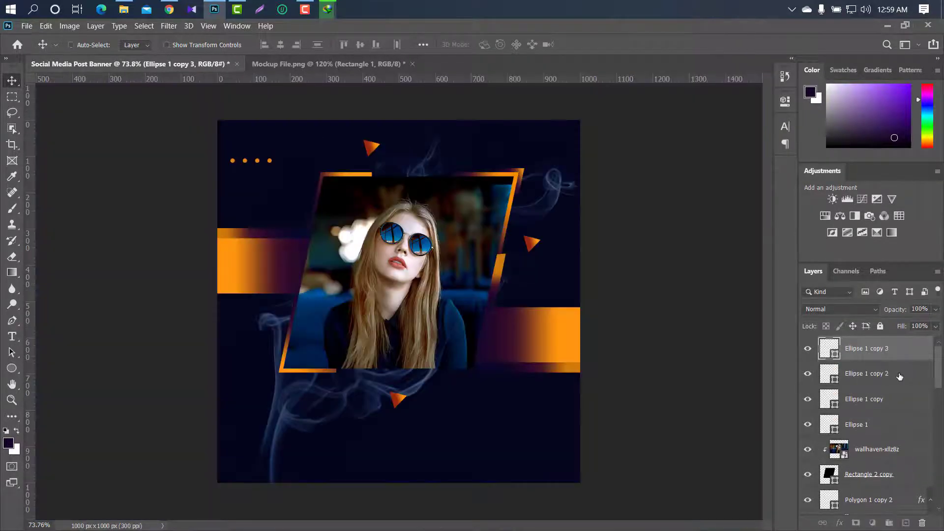
# Group the four dot layers as Group 1 and duplicate the group
pyautogui.keyDown('shift'); pyautogui.click(899, 376); pyautogui.keyUp('shift')
pyautogui.keyDown('shift'); pyautogui.click(895, 410); pyautogui.keyUp('shift')
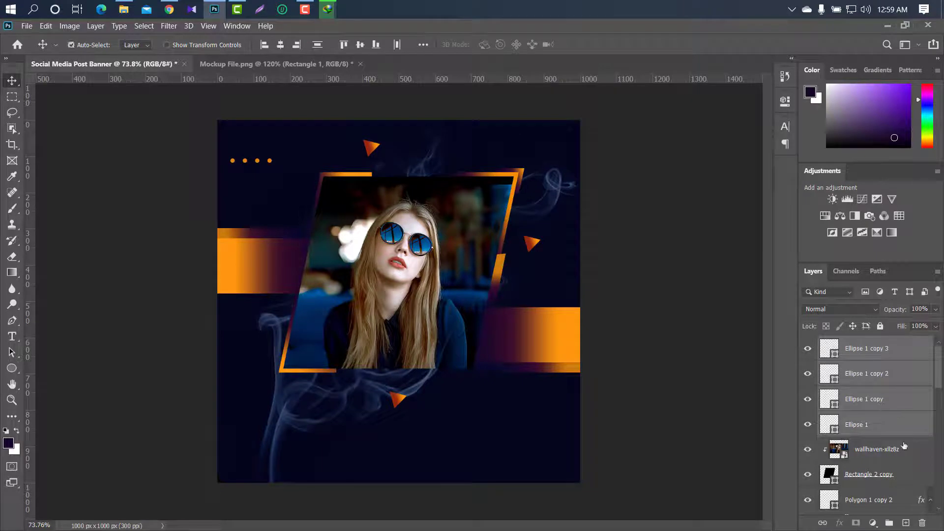
pyautogui.click(892, 523)
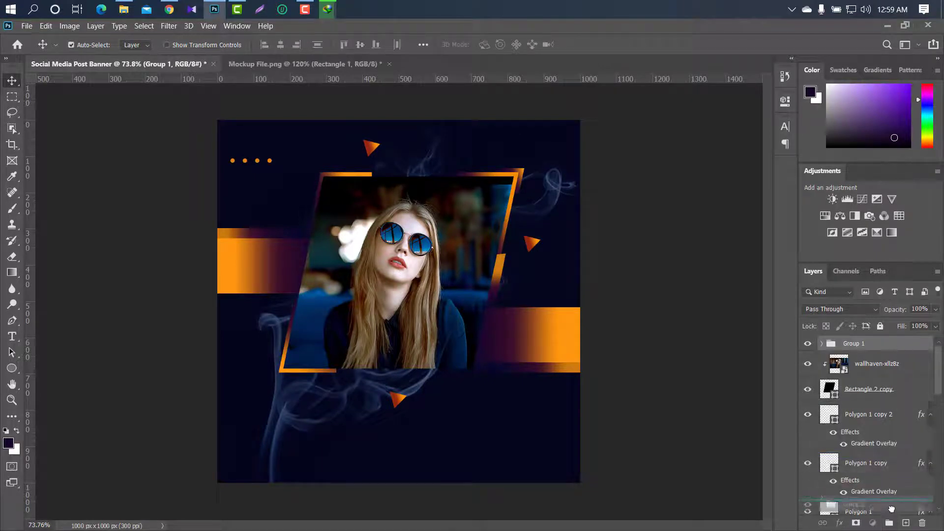
pyautogui.moveTo(897, 346); pyautogui.dragTo(906, 523)
pyautogui.scroll(5, 236, 137)
# Move the copied dot row down and give it a brown Color Overlay
pyautogui.press('Down')
pyautogui.press('Down')
pyautogui.press('Down')
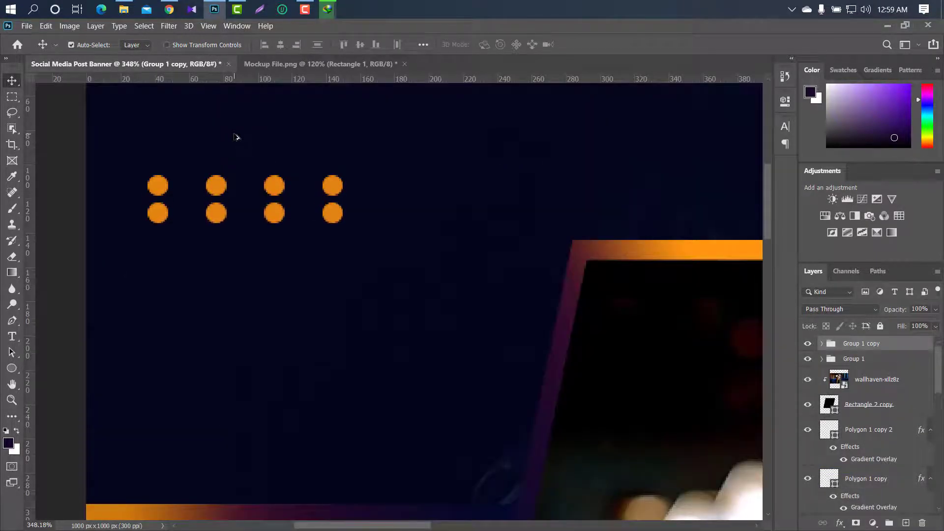
pyautogui.press('Down')
pyautogui.press('Down')
pyautogui.press('Down')
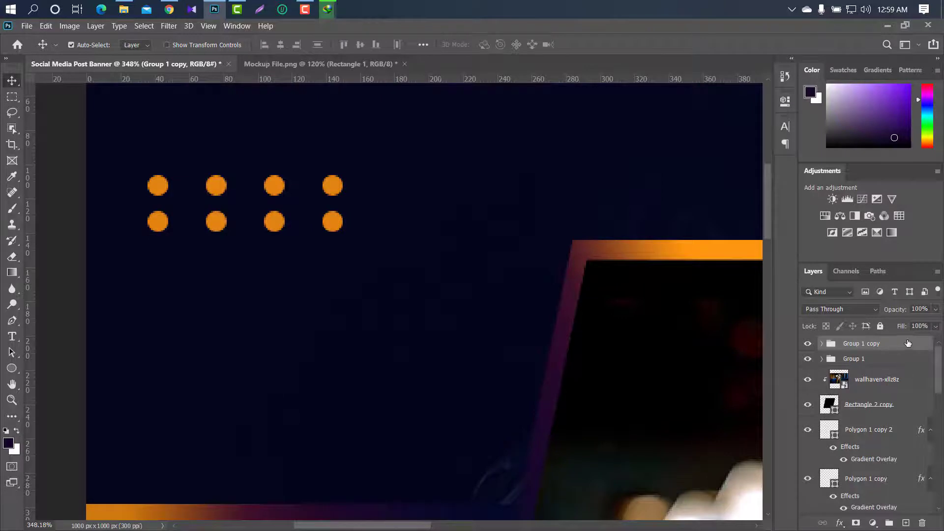
pyautogui.doubleClick(908, 343)
pyautogui.click(535, 217)
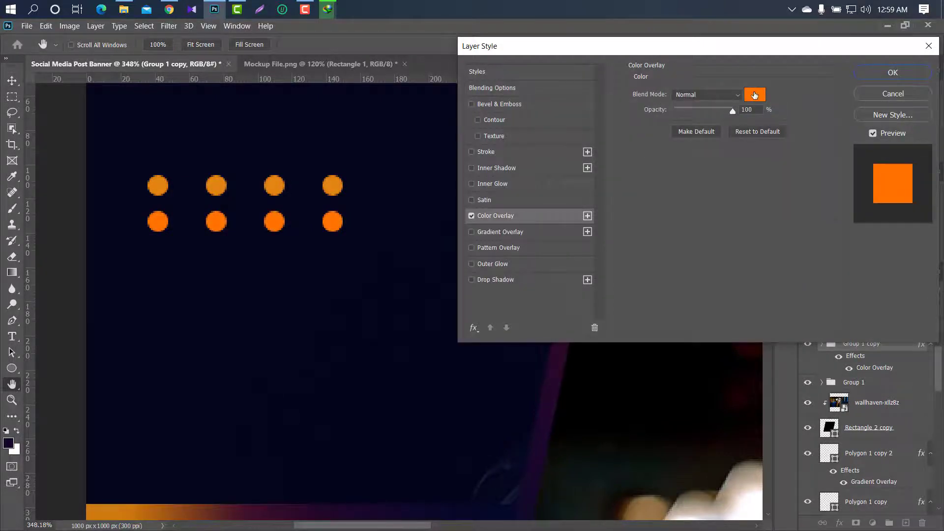
pyautogui.click(755, 95)
pyautogui.click(734, 196)
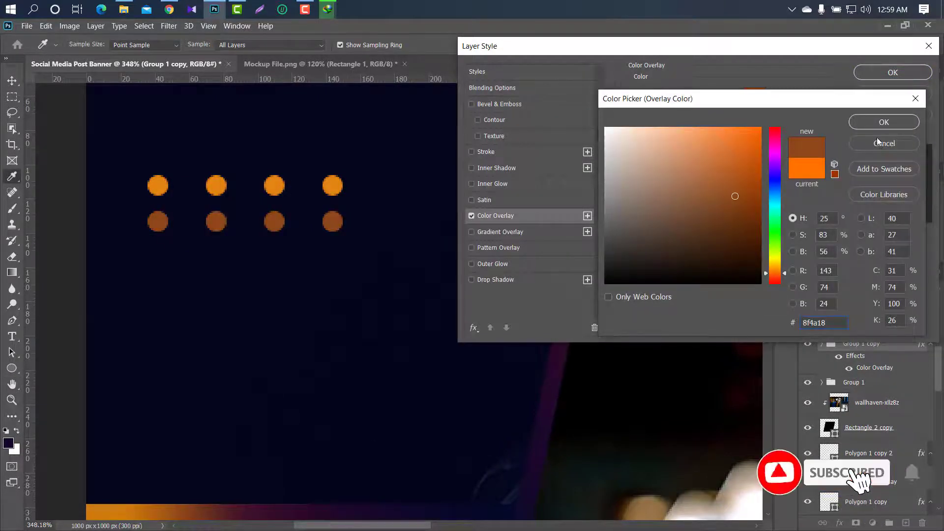
pyautogui.click(877, 125)
pyautogui.click(890, 72)
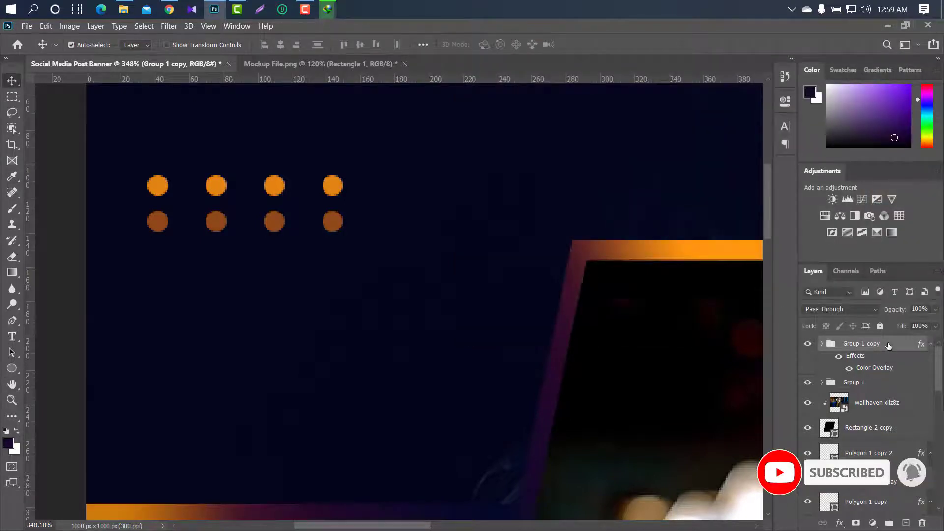
# Duplicate the row as a third row below, recoloured dark red with Color Overlay
pyautogui.hotkey('ctrl', 'j')
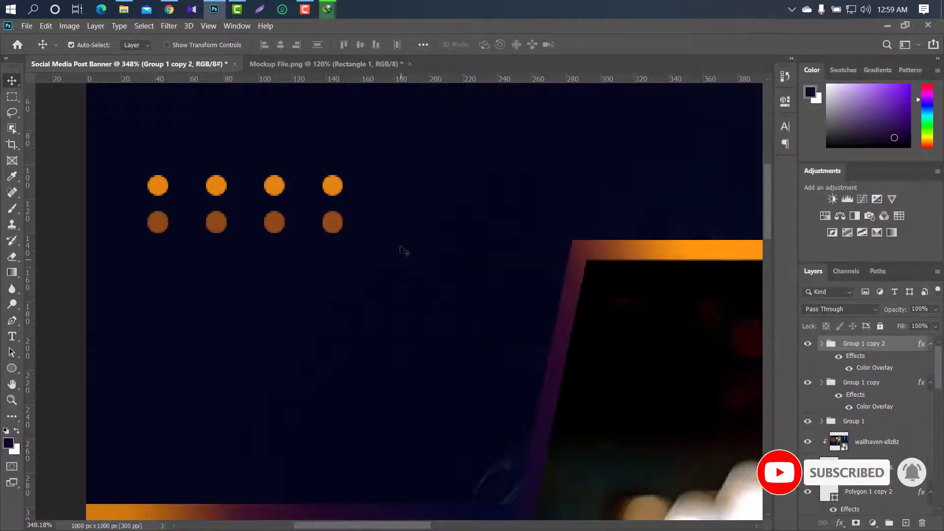
pyautogui.hotkey('shift', 'Down')
pyautogui.hotkey('shift', 'Down')
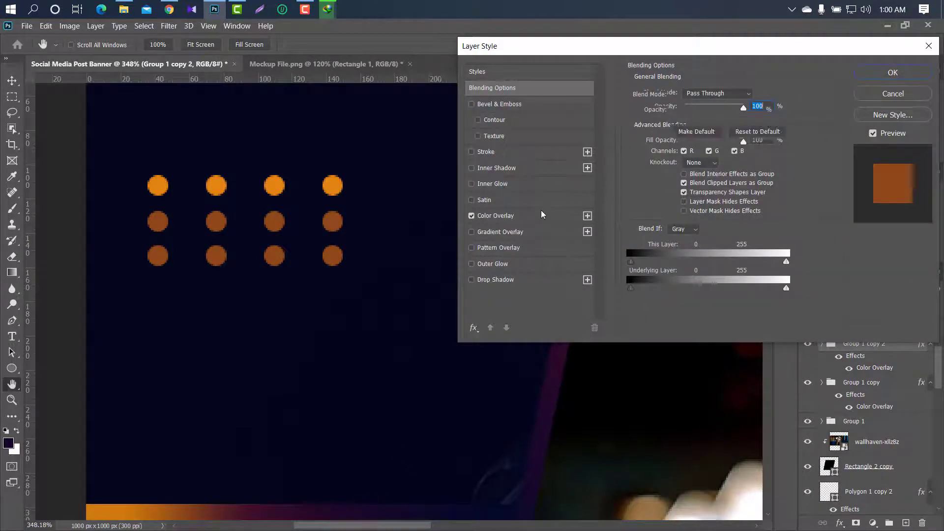
pyautogui.click(496, 216)
pyautogui.click(758, 87)
pyautogui.scroll(-3, 328, 274)
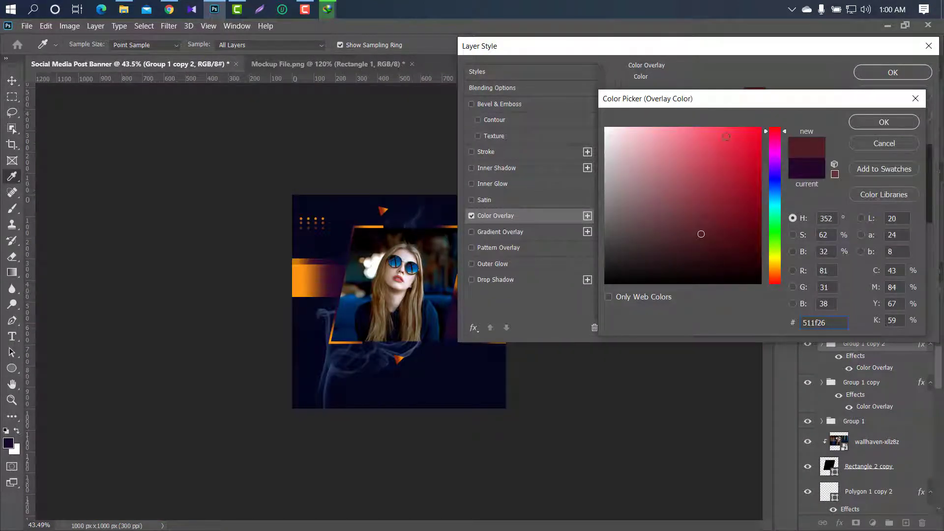
pyautogui.click(865, 123)
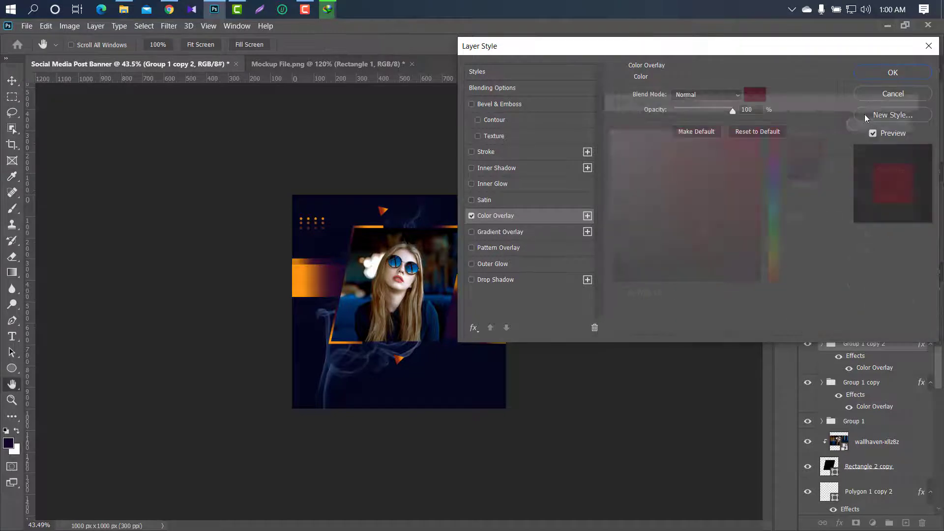
pyautogui.click(892, 73)
# Group the three dot rows together as Group 2
pyautogui.keyDown('shift'); pyautogui.click(904, 389); pyautogui.keyUp('shift')
pyautogui.keyDown('shift'); pyautogui.click(880, 423); pyautogui.keyUp('shift')
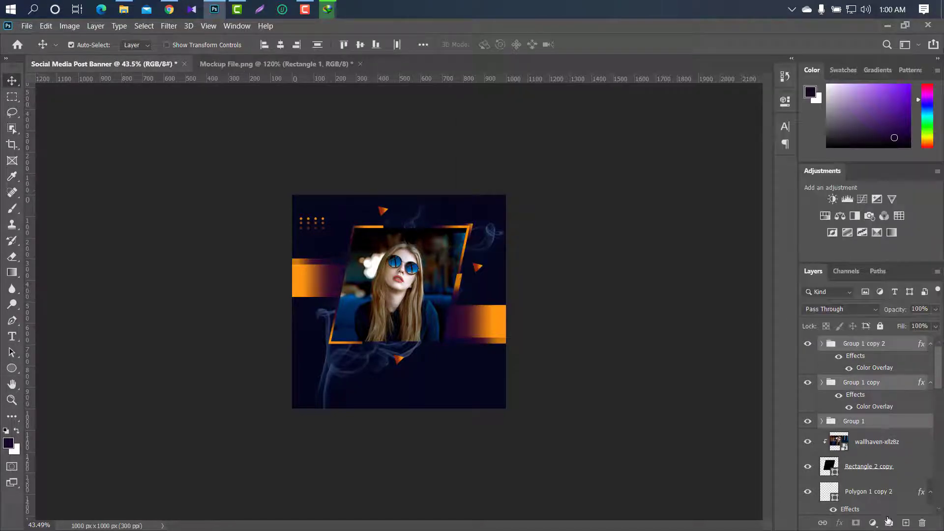
pyautogui.click(889, 523)
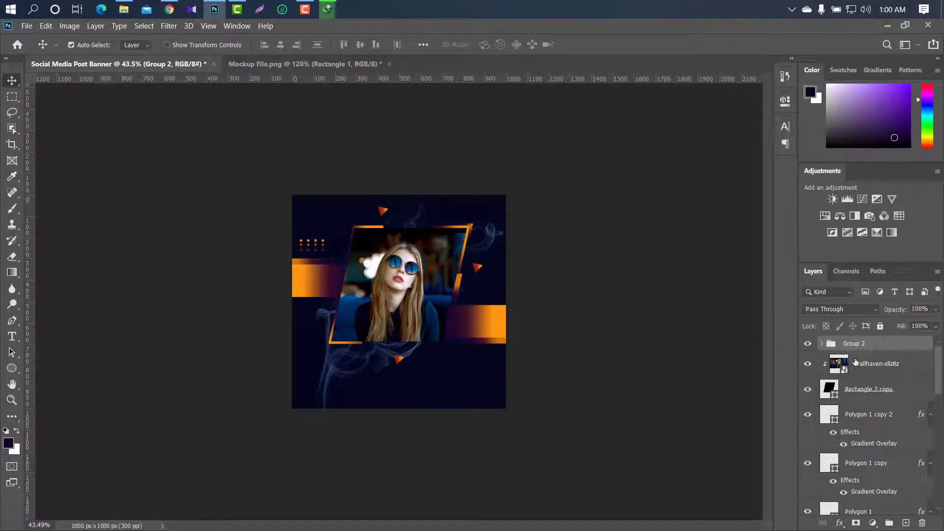
pyautogui.scroll(3, 420, 262)
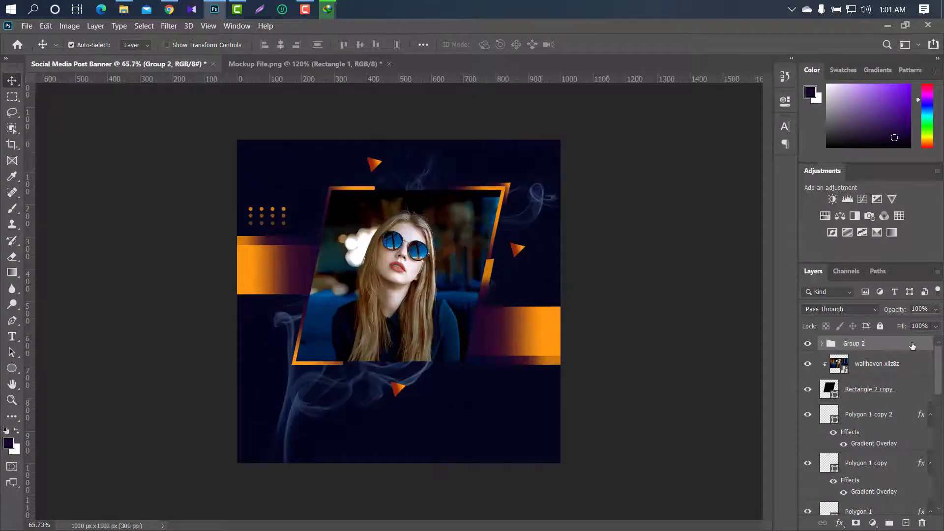
# Duplicate the dot grid and move the copy to the banner's right side beside the photo
pyautogui.moveTo(854, 343); pyautogui.dragTo(905, 523)
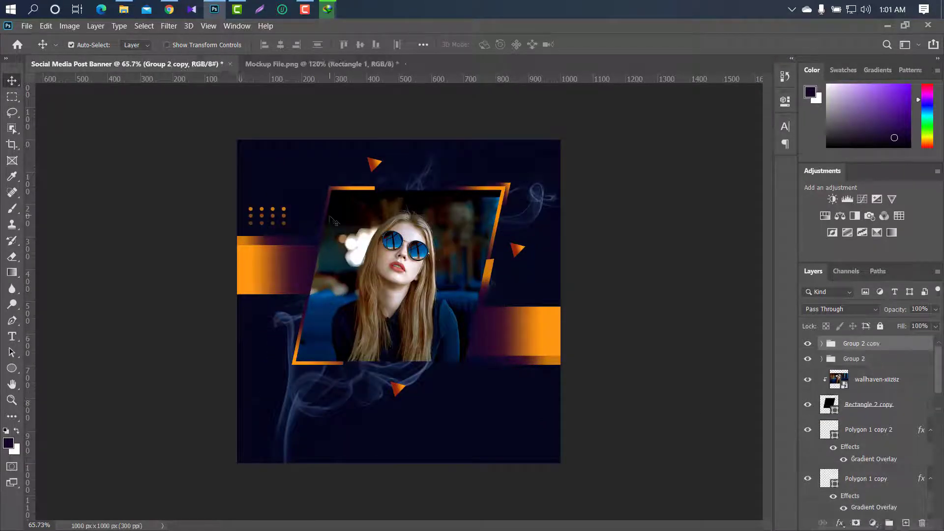
pyautogui.hotkey('shift', 'Right')
pyautogui.hotkey('shift', 'Right')
pyautogui.hotkey('shift', 'Right')
pyautogui.hotkey('ctrl', 't')
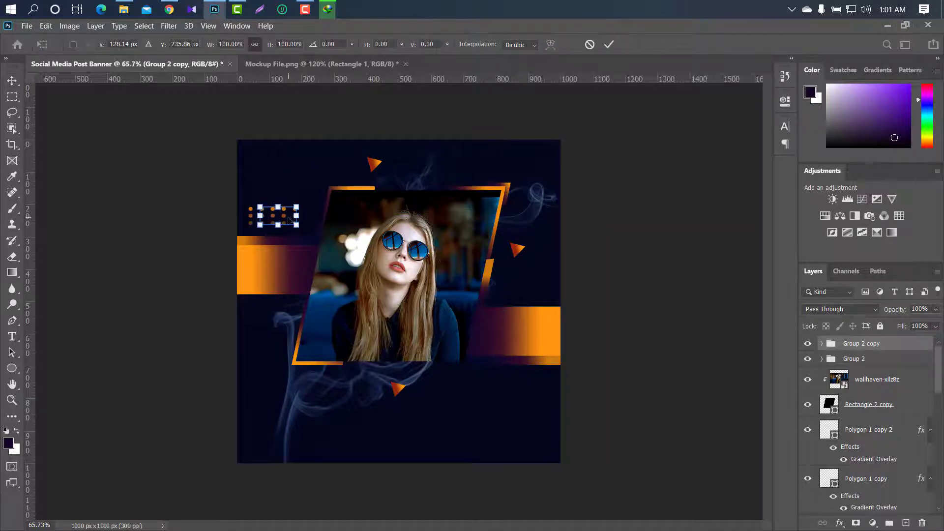
pyautogui.moveTo(290, 220); pyautogui.dragTo(546, 291)
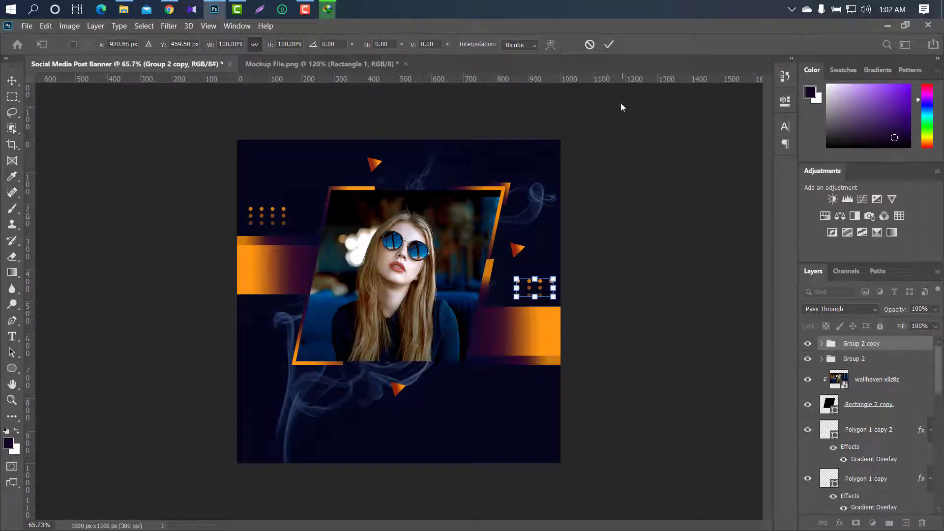
pyautogui.press('Return')
pyautogui.rightClick(12, 368)
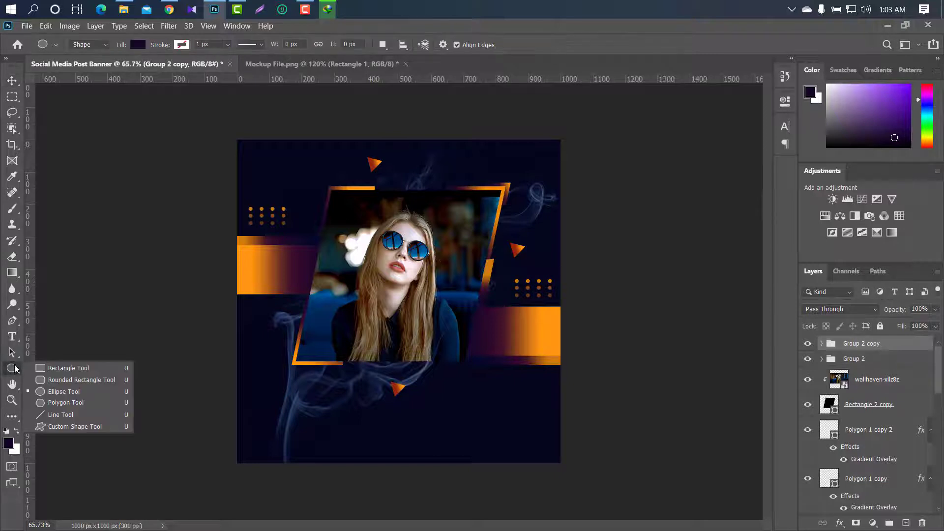
# Draw a 271 x 69 px lower-left bar with an orange Gradient Overlay at 90°, 60% scale
pyautogui.click(49, 368)
pyautogui.moveTo(261, 398); pyautogui.dragTo(348, 419)
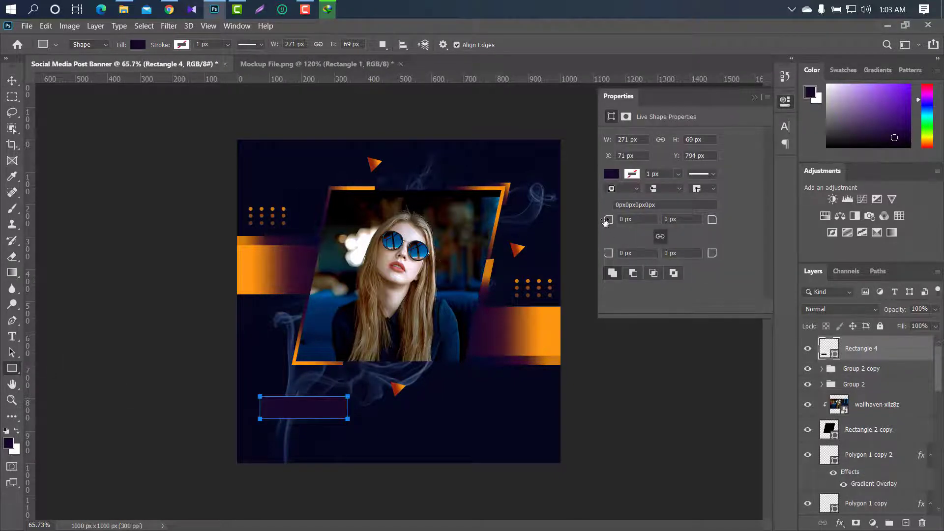
pyautogui.click(903, 348)
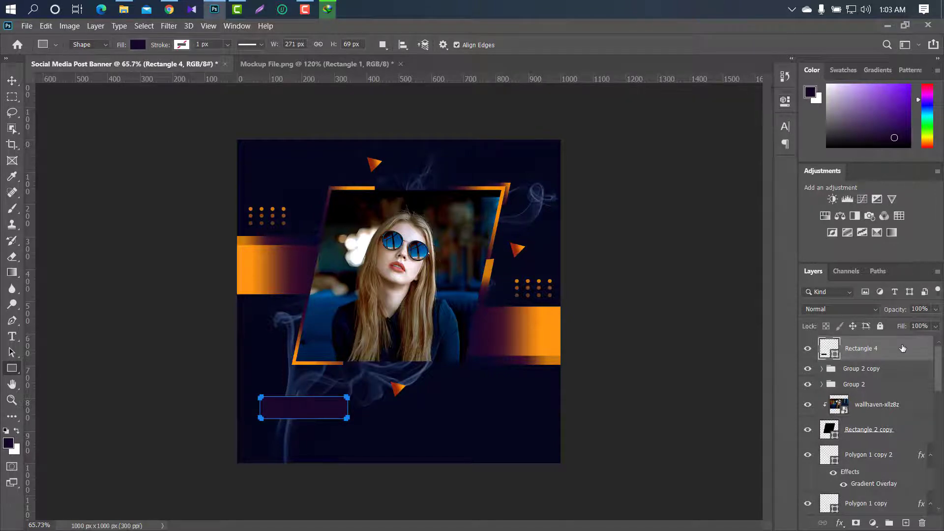
pyautogui.doubleClick(903, 348)
pyautogui.click(564, 232)
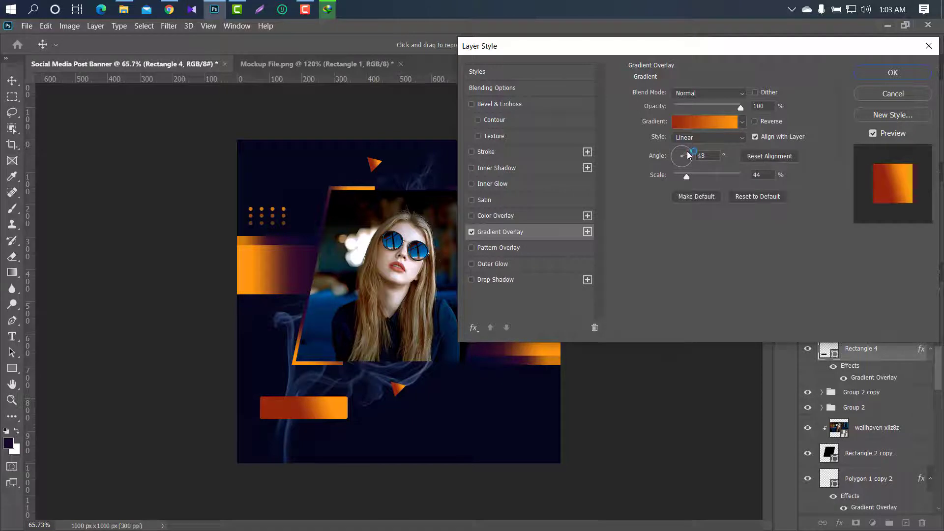
pyautogui.click(772, 156)
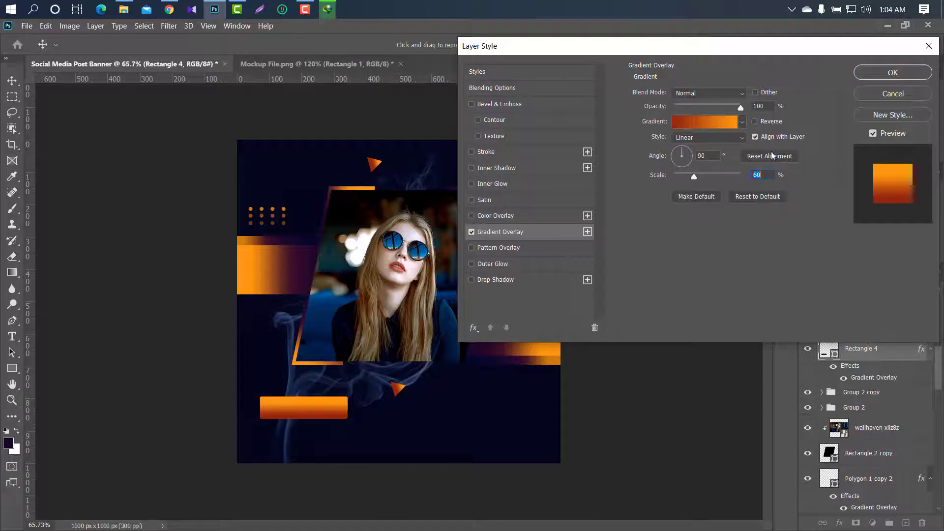
pyautogui.click(891, 73)
pyautogui.click(22, 82)
pyautogui.moveTo(123, 9)
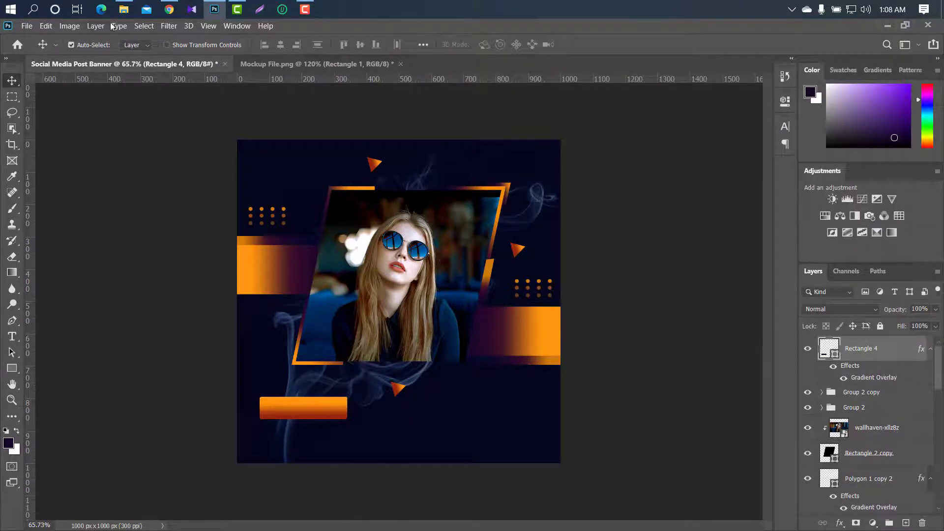
# Select the black Facebook, Instagram and Twitter logo PNGs in the Icon folder and drag them to Photoshop
pyautogui.click(145, 82)
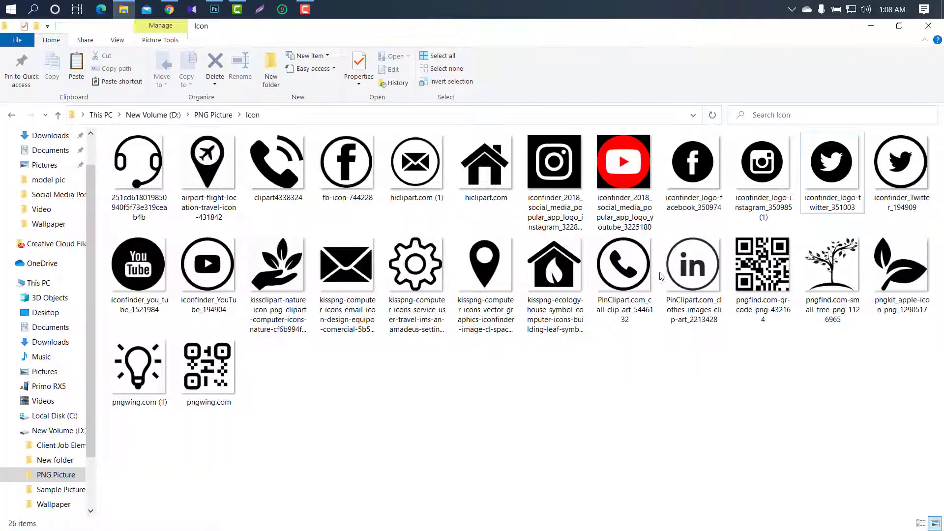
pyautogui.press('Left')
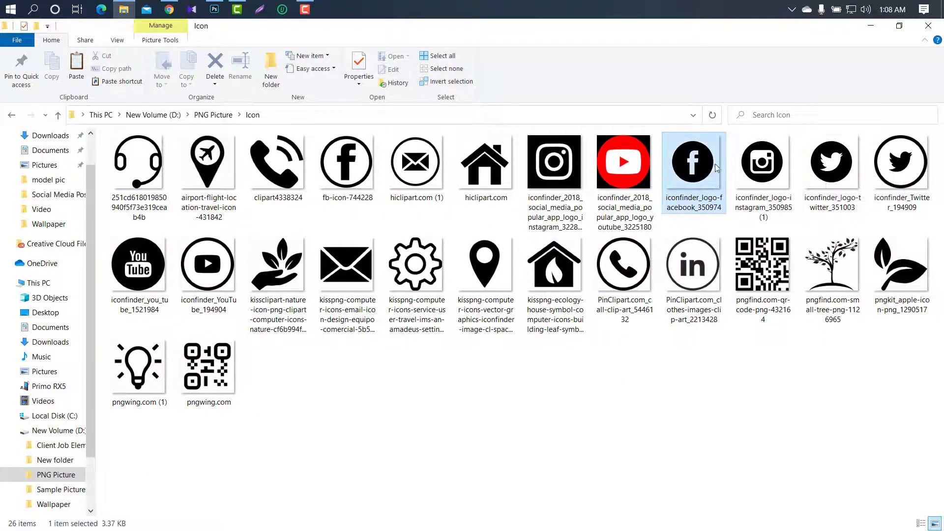
pyautogui.hotkey('shift', 'Right')
pyautogui.hotkey('shift', 'Right')
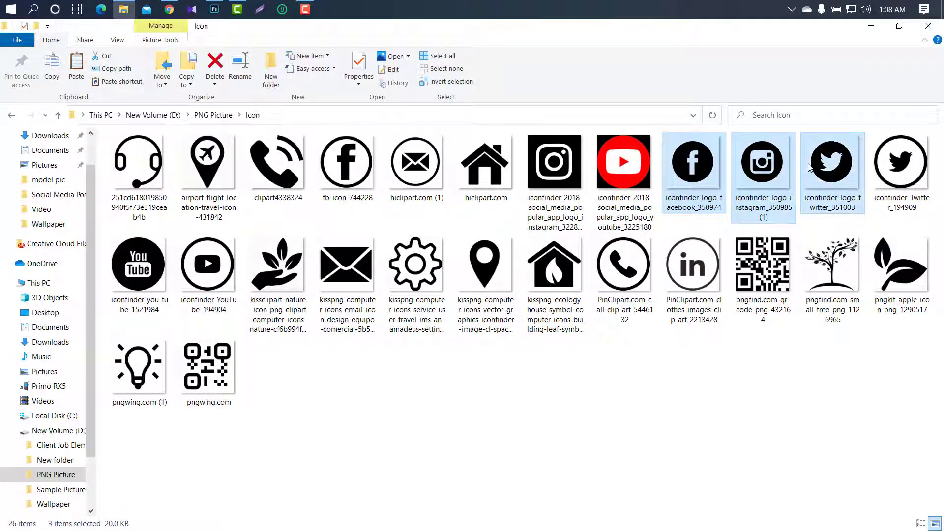
pyautogui.moveTo(810, 167); pyautogui.dragTo(208, 4)
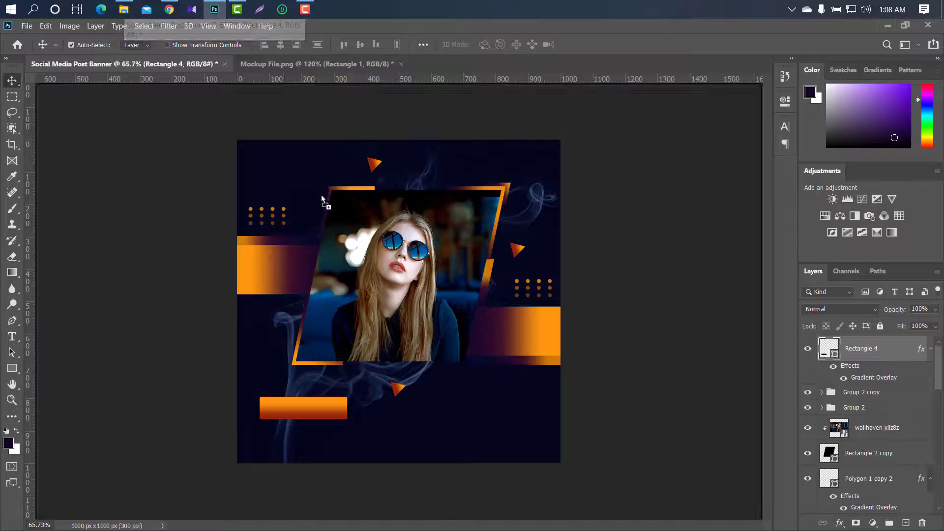
# Place the Twitter, Facebook and Instagram logos in the banner, shrinking each one
pyautogui.moveTo(208, 4); pyautogui.dragTo(321, 195)
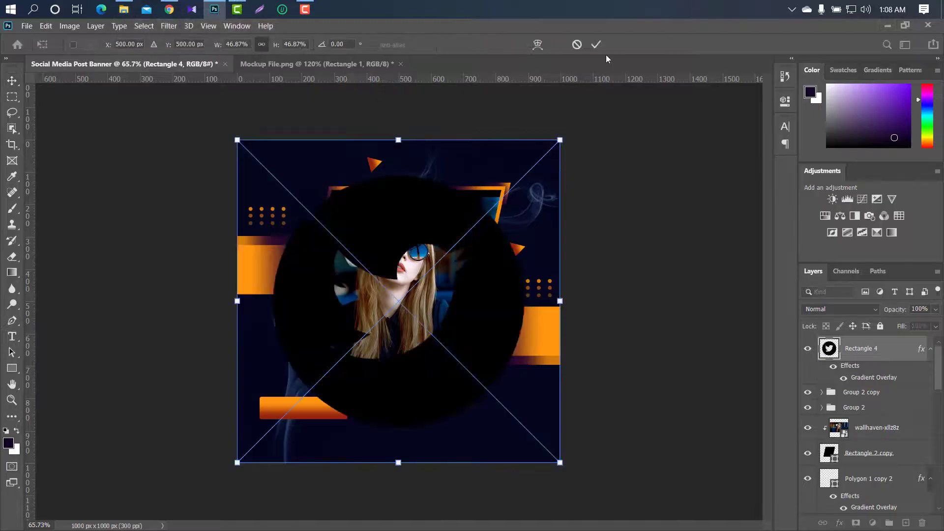
pyautogui.moveTo(559, 140)
pyautogui.mouseDown()
pyautogui.moveTo(282, 391)
pyautogui.moveTo(366, 230)
pyautogui.mouseUp()
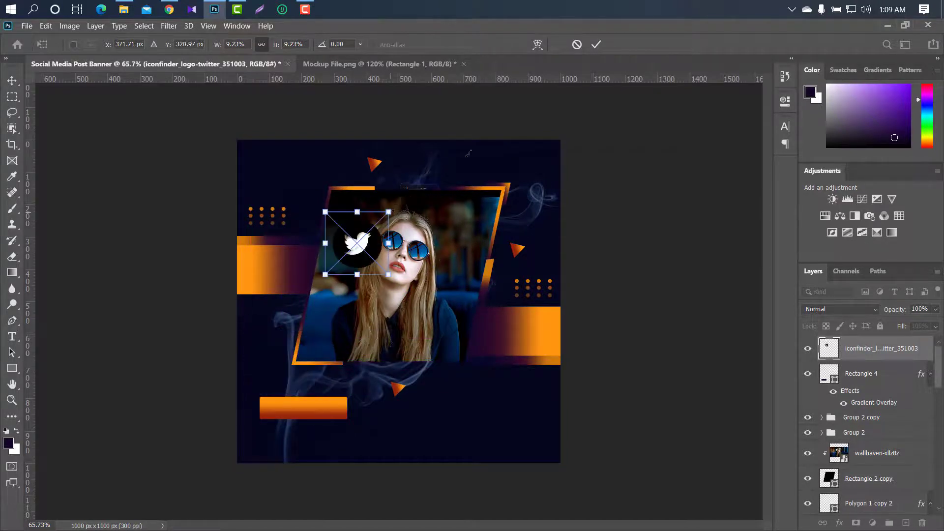
pyautogui.click(597, 44)
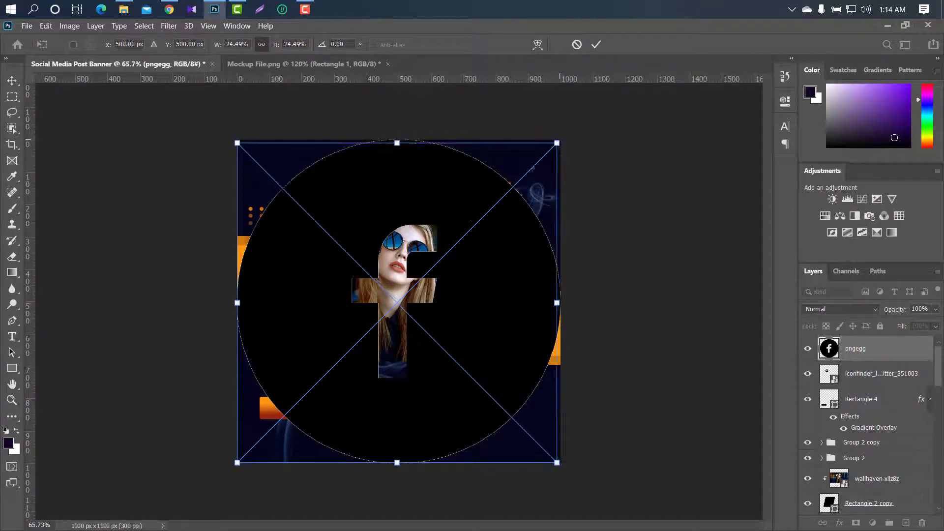
pyautogui.moveTo(559, 140)
pyautogui.mouseDown()
pyautogui.moveTo(403, 329)
pyautogui.moveTo(299, 397)
pyautogui.moveTo(402, 285)
pyautogui.moveTo(421, 237)
pyautogui.mouseUp()
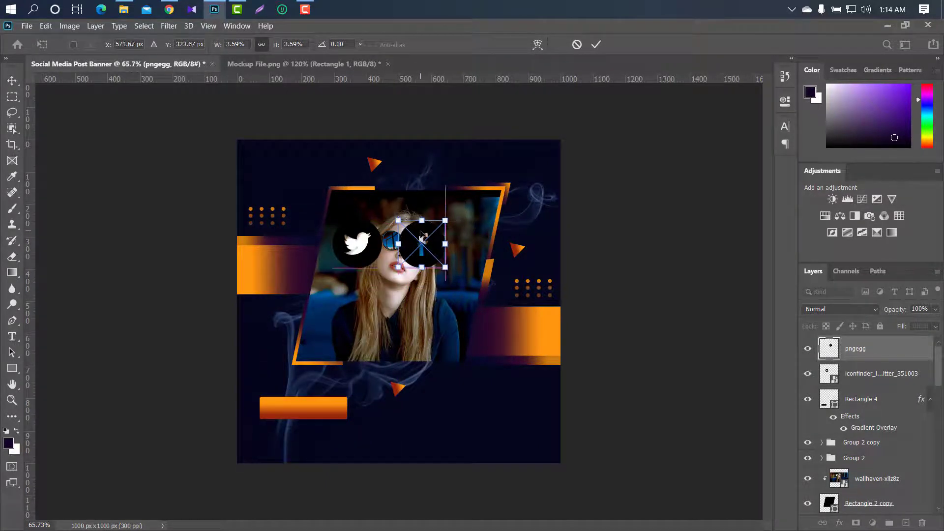
pyautogui.click(597, 45)
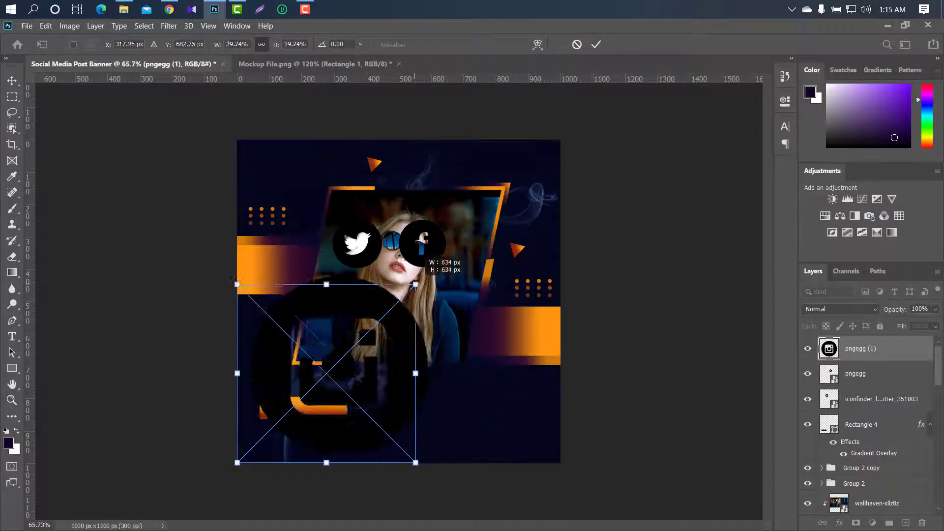
pyautogui.moveTo(544, 163)
pyautogui.mouseDown()
pyautogui.moveTo(301, 406)
pyautogui.moveTo(490, 278)
pyautogui.moveTo(541, 203)
pyautogui.moveTo(513, 241)
pyautogui.mouseUp()
pyautogui.click(597, 45)
# Scale all three logos down together into the banner's bottom-right corner
pyautogui.keyDown('shift'); pyautogui.click(880, 374); pyautogui.keyUp('shift')
pyautogui.keyDown('shift'); pyautogui.click(896, 403); pyautogui.keyUp('shift')
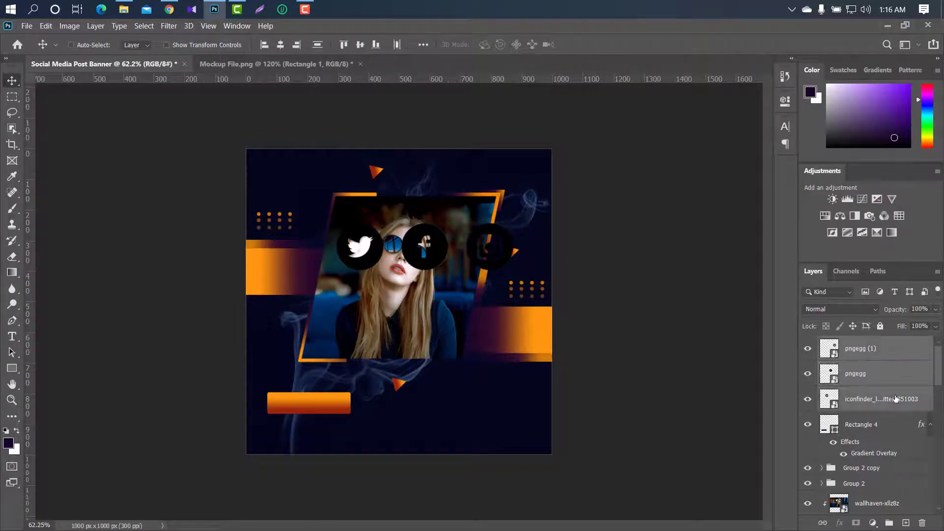
pyautogui.hotkey('ctrl', 't')
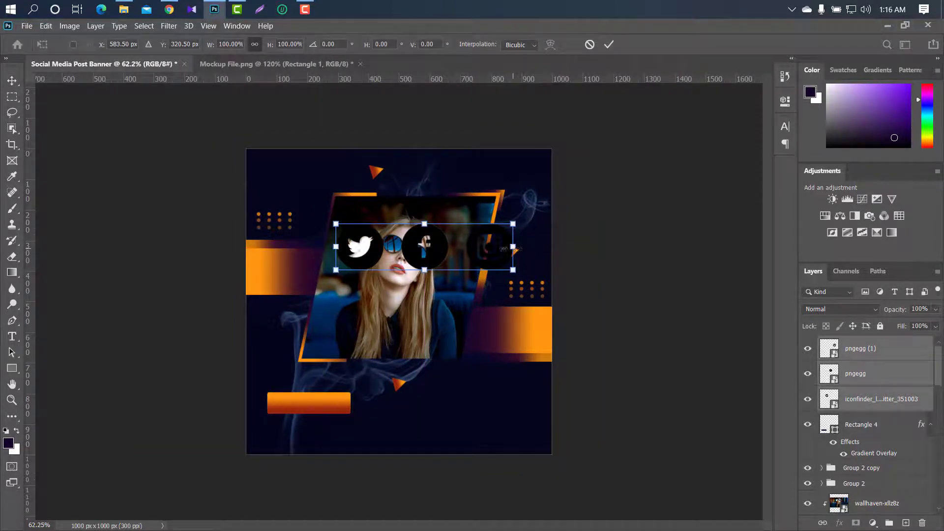
pyautogui.moveTo(513, 247)
pyautogui.mouseDown()
pyautogui.moveTo(406, 247)
pyautogui.moveTo(522, 429)
pyautogui.moveTo(533, 427)
pyautogui.mouseUp()
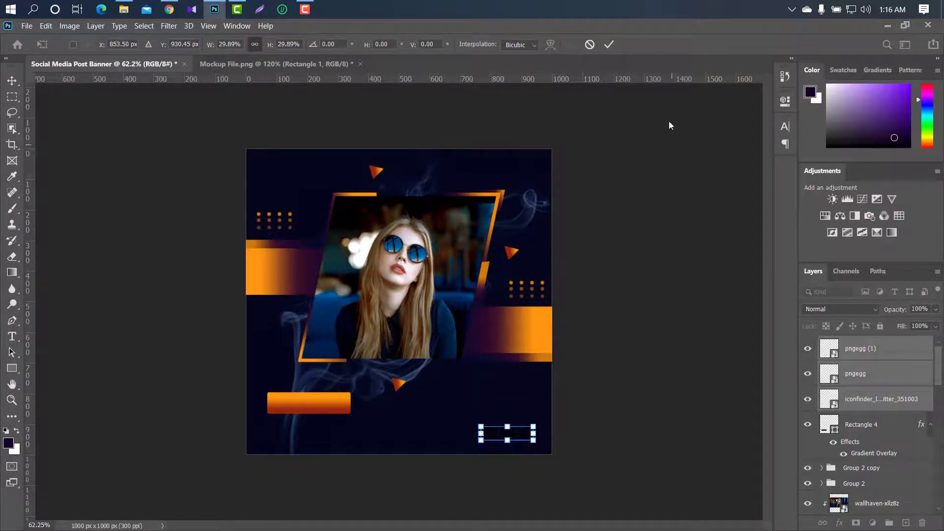
# Apply the orange Gradient Overlay style to the Instagram, Facebook and Twitter logo layers
pyautogui.click(610, 45)
pyautogui.doubleClick(900, 349)
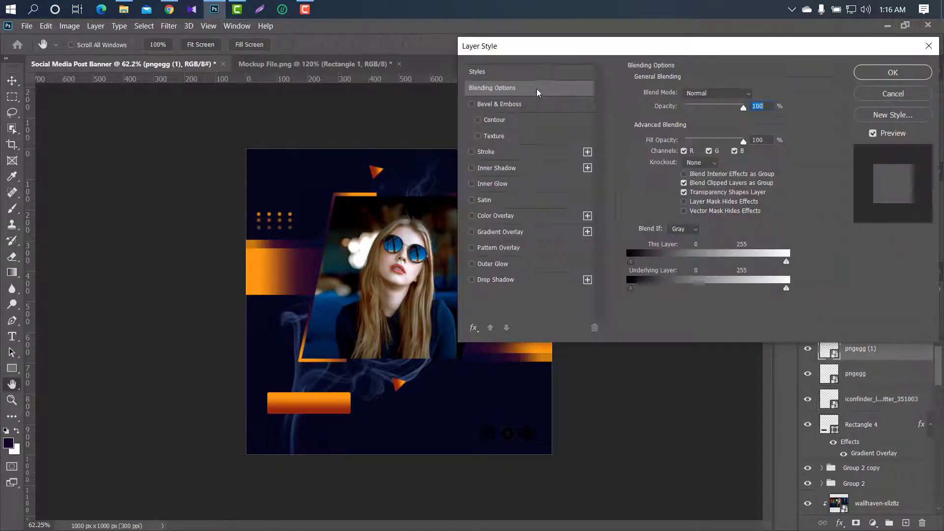
pyautogui.click(530, 233)
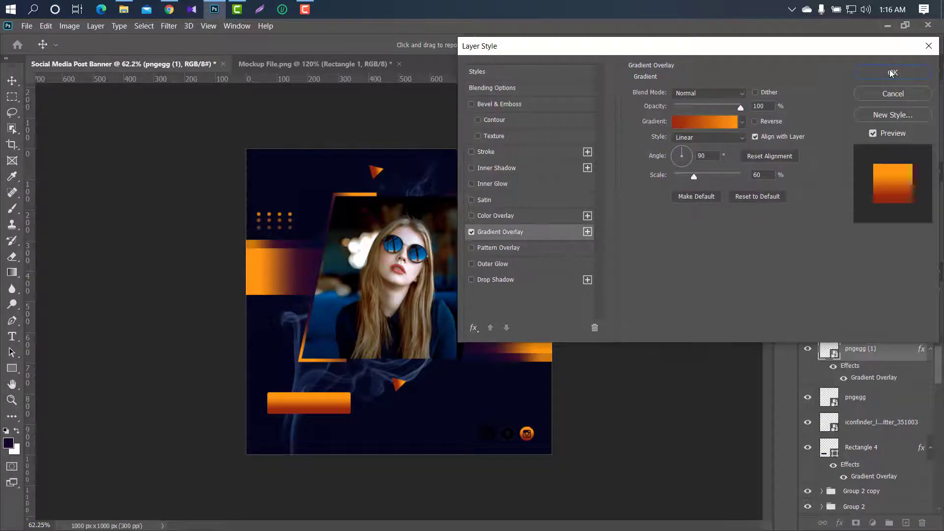
pyautogui.click(893, 73)
pyautogui.click(901, 402)
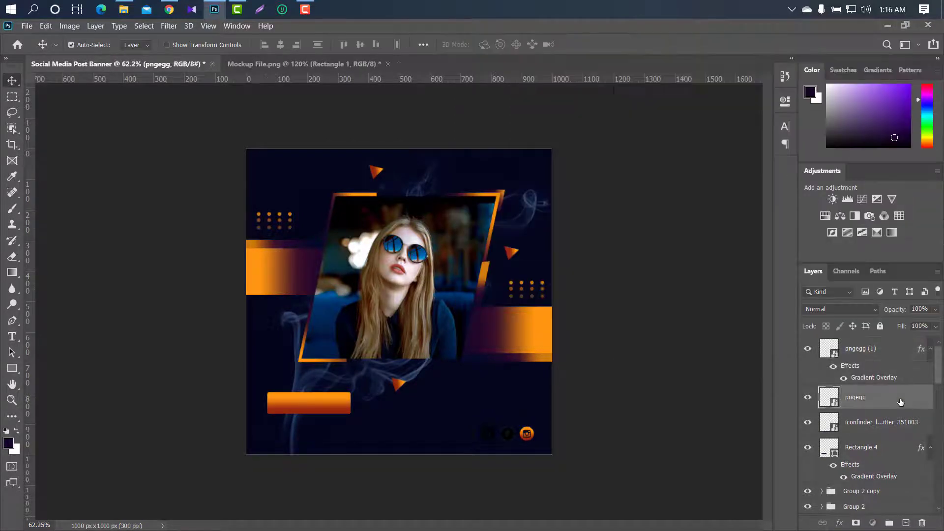
pyautogui.doubleClick(900, 398)
pyautogui.click(530, 232)
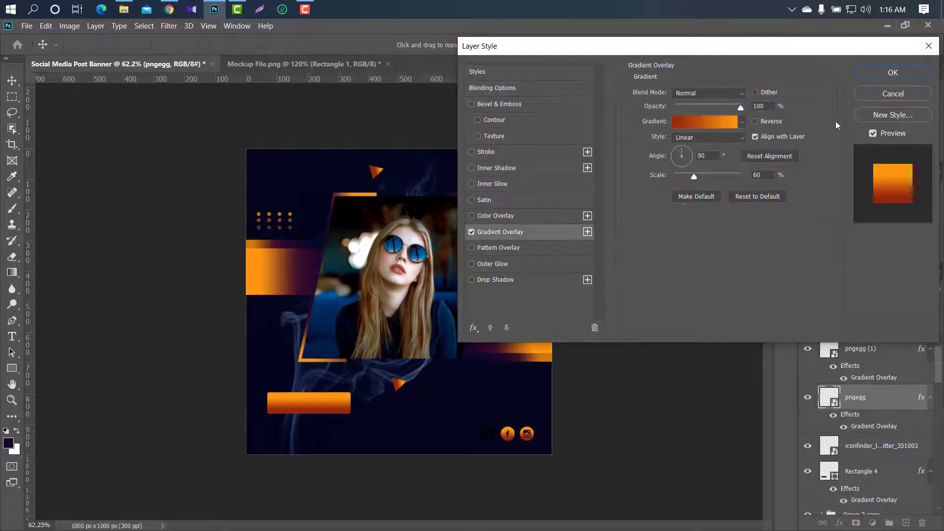
pyautogui.click(909, 74)
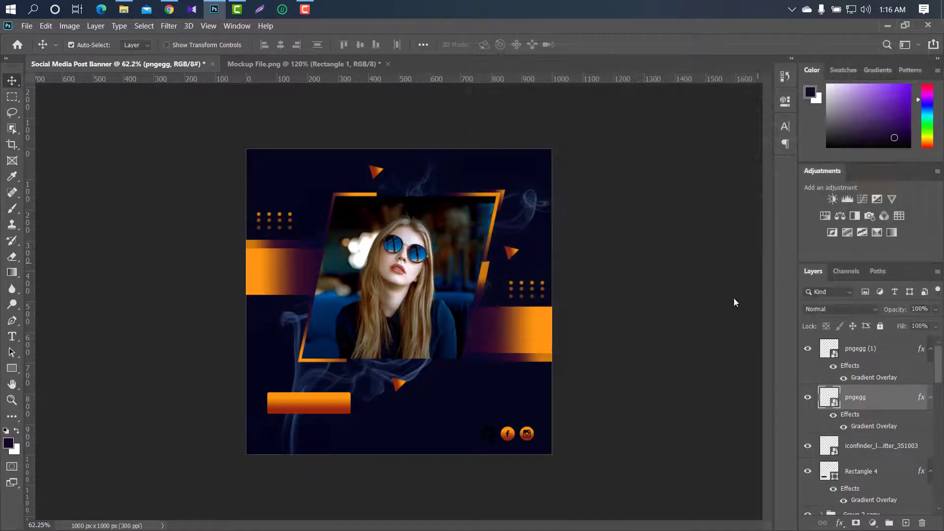
pyautogui.click(882, 449)
pyautogui.doubleClick(923, 448)
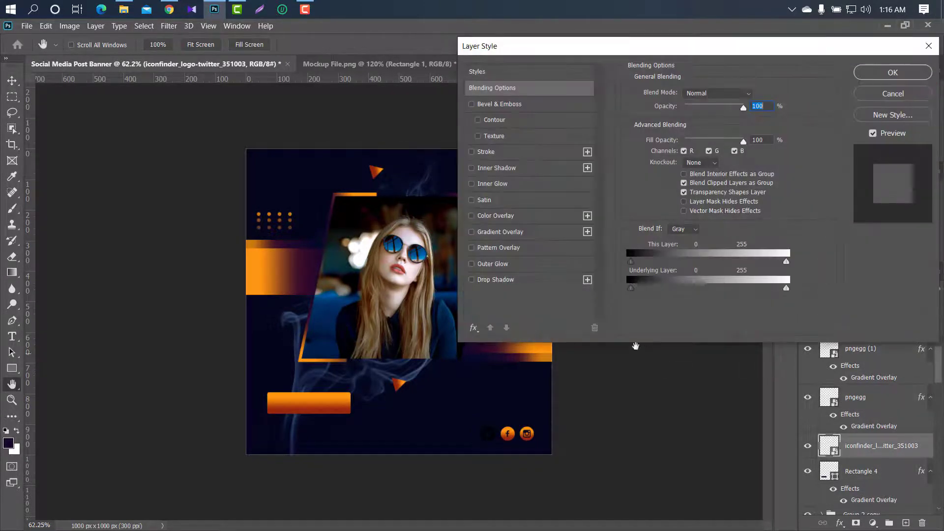
pyautogui.click(500, 231)
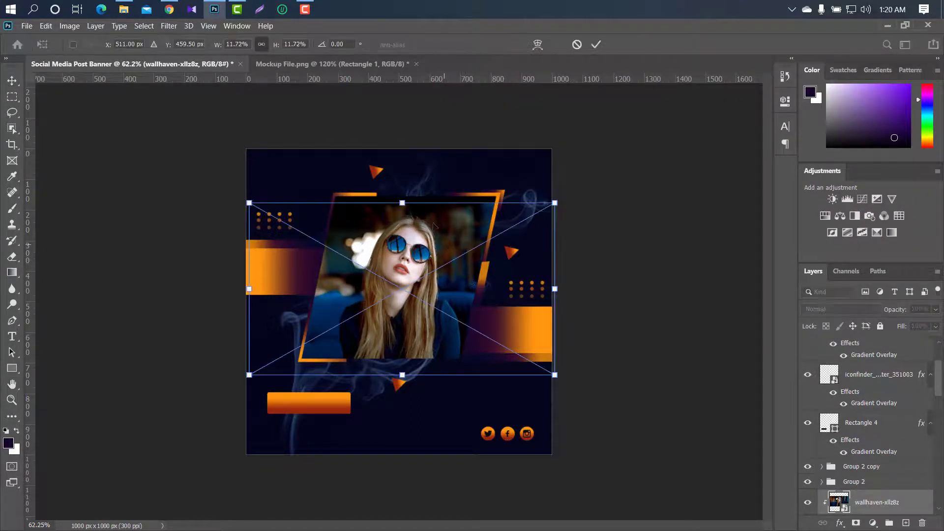
# Enlarge the model photo, then place white Nulshock Bold 18 pt 'FASHION' on the left orange bar
pyautogui.moveTo(406, 203); pyautogui.dragTo(432, 223)
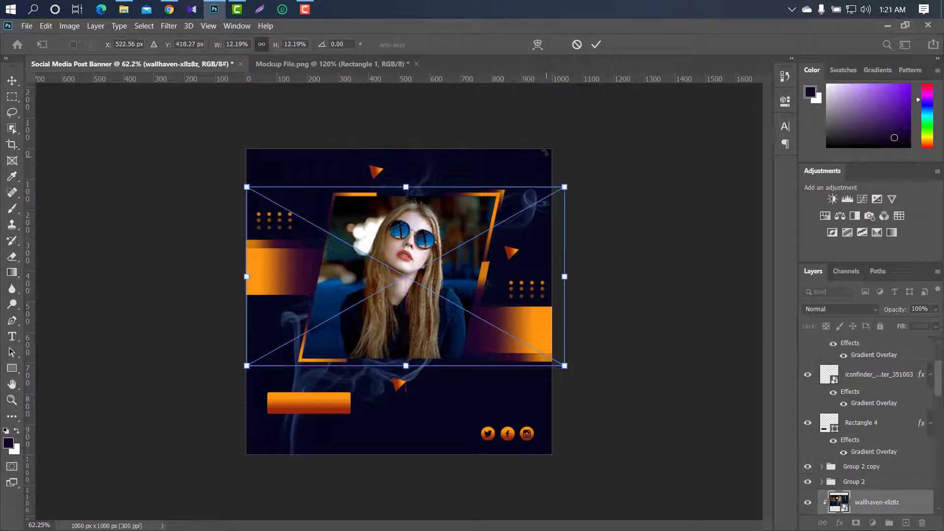
pyautogui.click(596, 44)
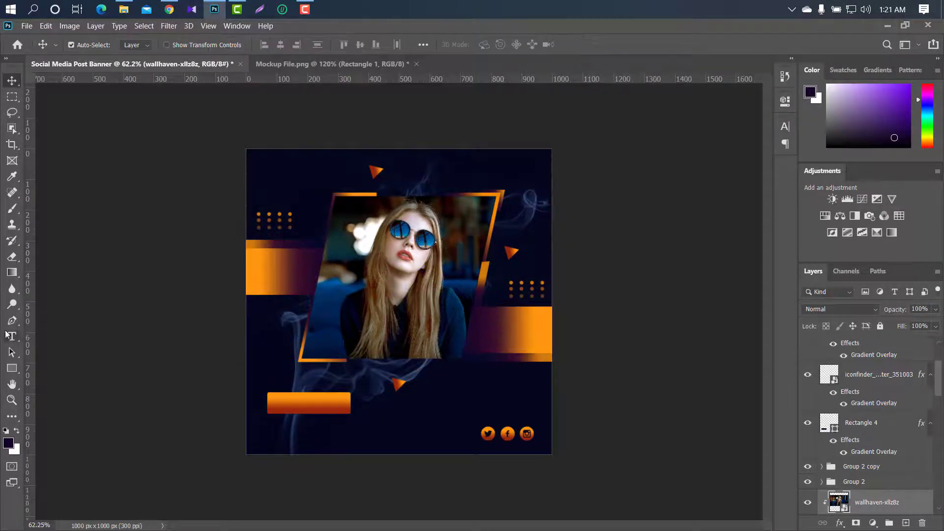
pyautogui.click(12, 336)
pyautogui.click(258, 267)
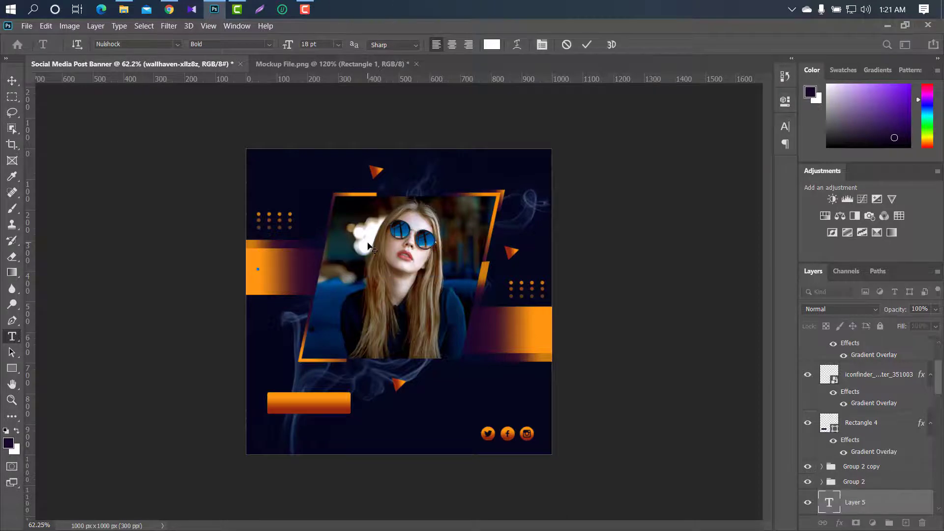
pyautogui.write('FASHIO')
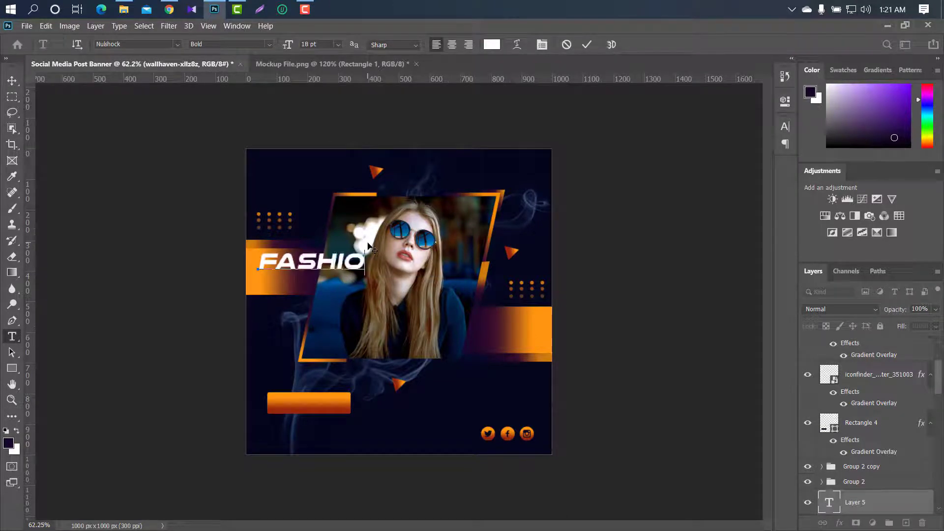
pyautogui.write('N')
pyautogui.click(587, 45)
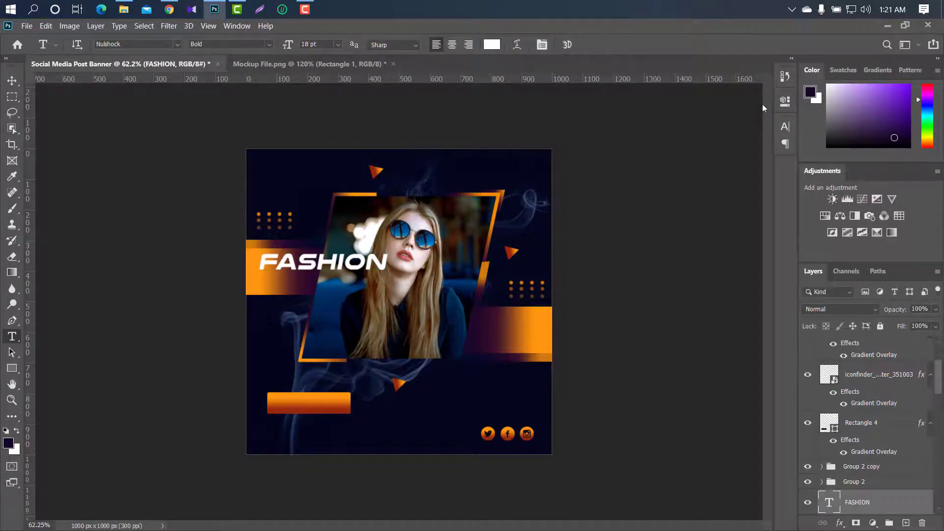
pyautogui.click(788, 123)
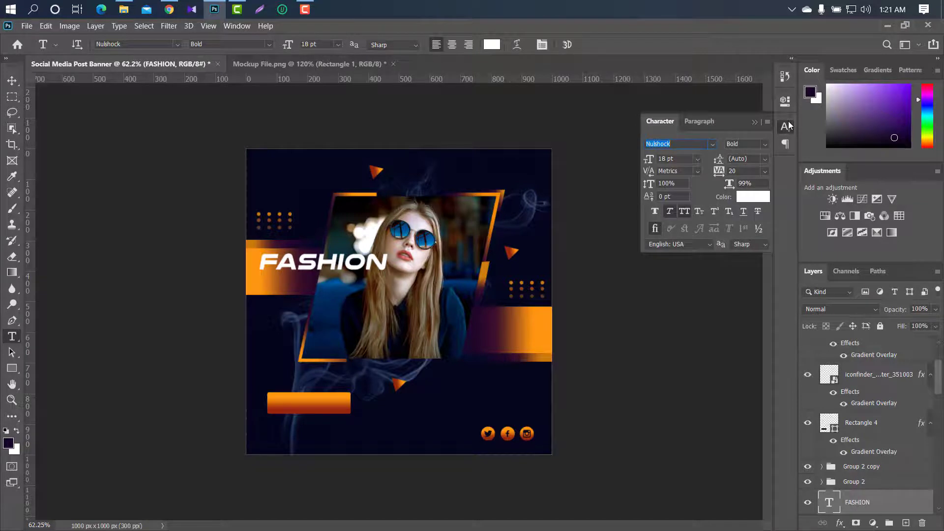
pyautogui.click(19, 82)
pyautogui.moveTo(366, 267); pyautogui.dragTo(355, 271)
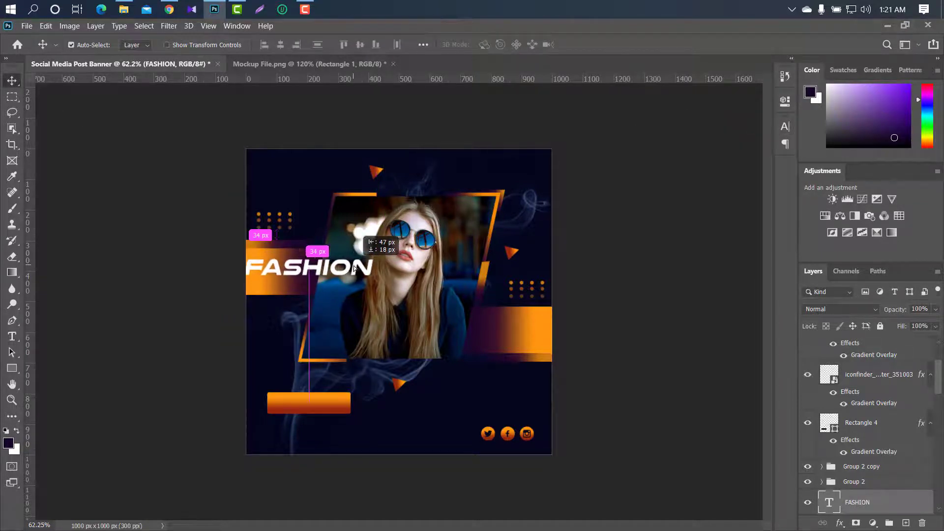
# Add a Drop Shadow layer style to the FASHION text
pyautogui.doubleClick(916, 500)
pyautogui.click(530, 281)
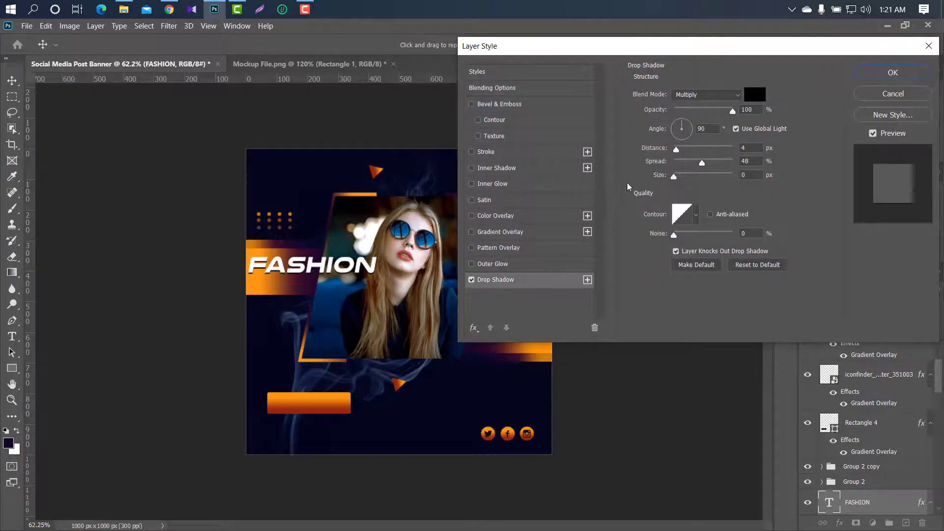
pyautogui.click(878, 74)
# Duplicate FASHION below itself, retype it as 'SALE' and shift it slightly right
pyautogui.moveTo(866, 502); pyautogui.dragTo(906, 521)
pyautogui.hotkey('ctrl', 't')
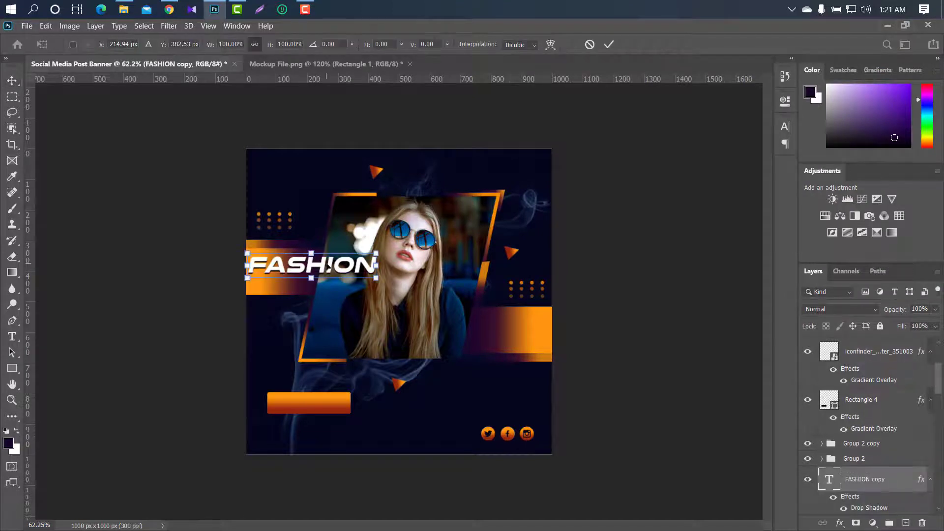
pyautogui.moveTo(329, 266); pyautogui.dragTo(329, 286)
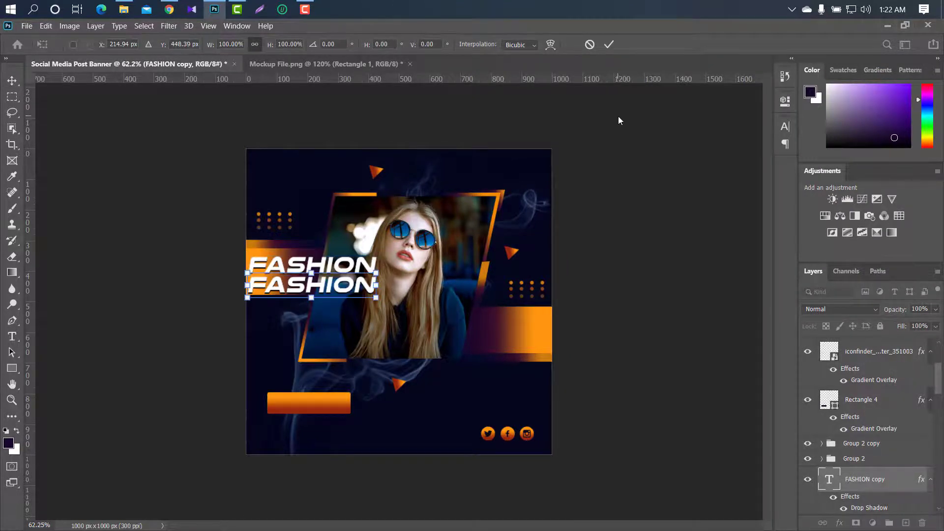
pyautogui.click(610, 45)
pyautogui.press('t')
pyautogui.doubleClick(312, 285)
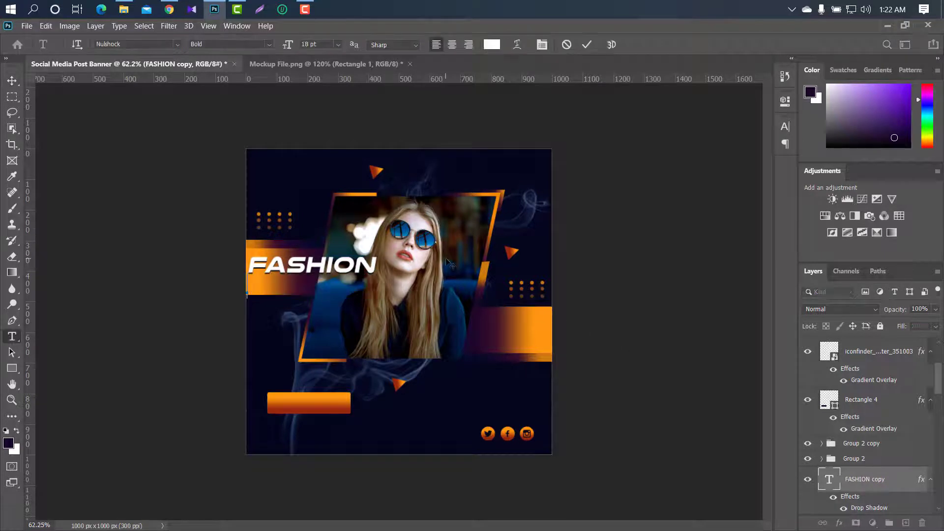
pyautogui.write('SALE')
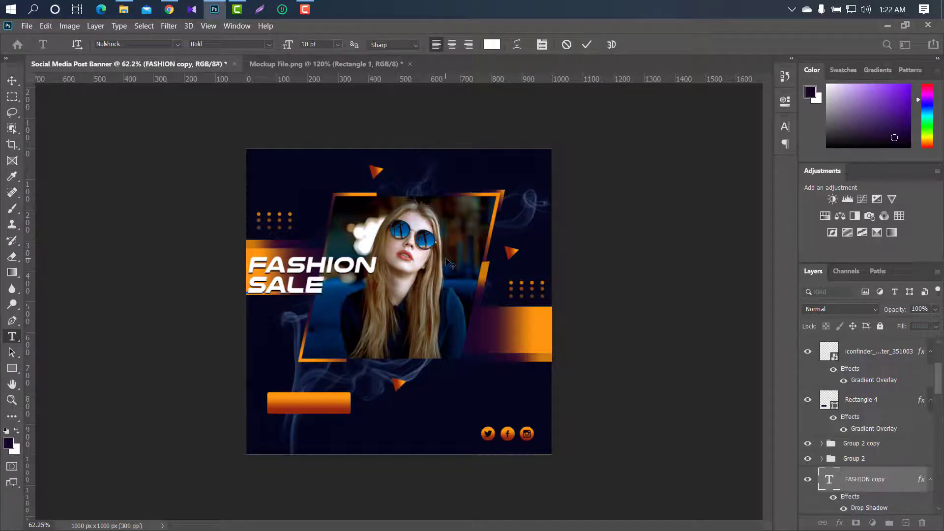
pyautogui.click(587, 44)
pyautogui.press('v')
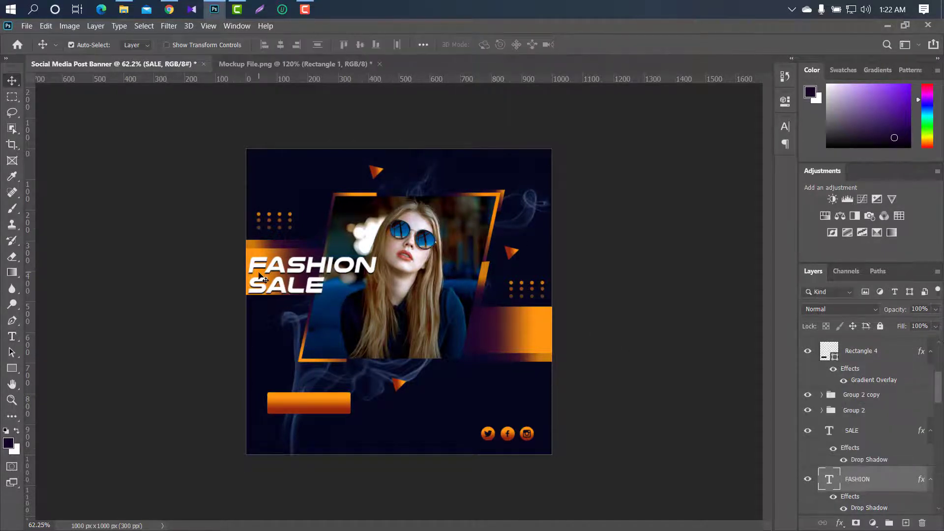
pyautogui.moveTo(316, 284); pyautogui.dragTo(342, 284)
# Add '50%' text on the right orange bar
pyautogui.click(12, 336)
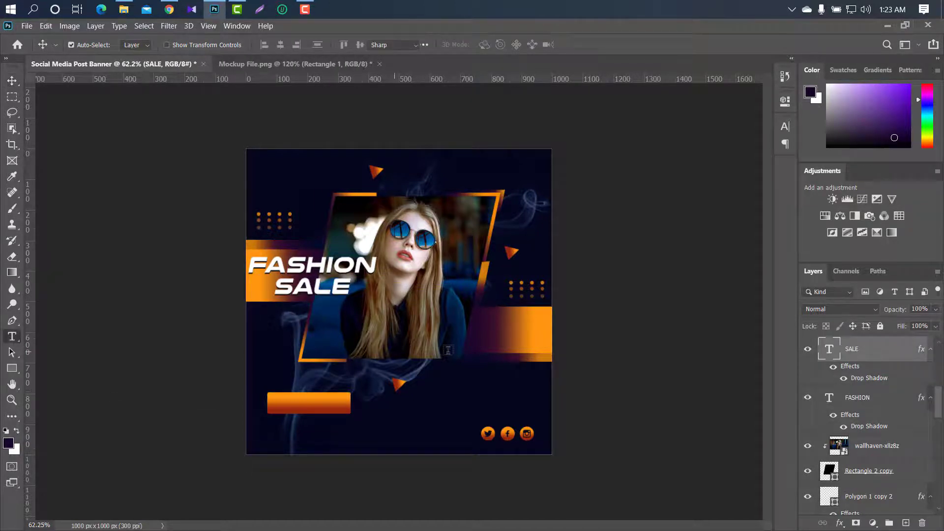
pyautogui.click(496, 323)
pyautogui.write('50')
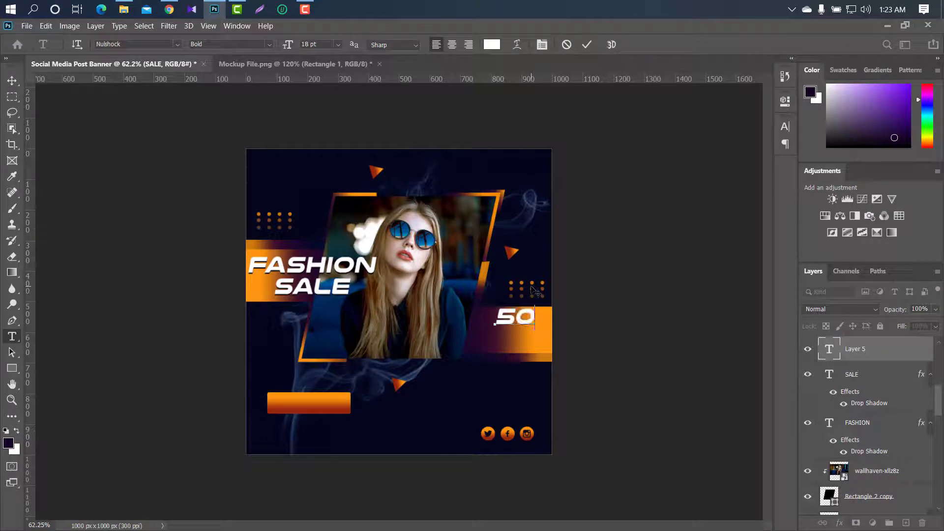
pyautogui.write('%')
pyautogui.click(587, 46)
pyautogui.press('v')
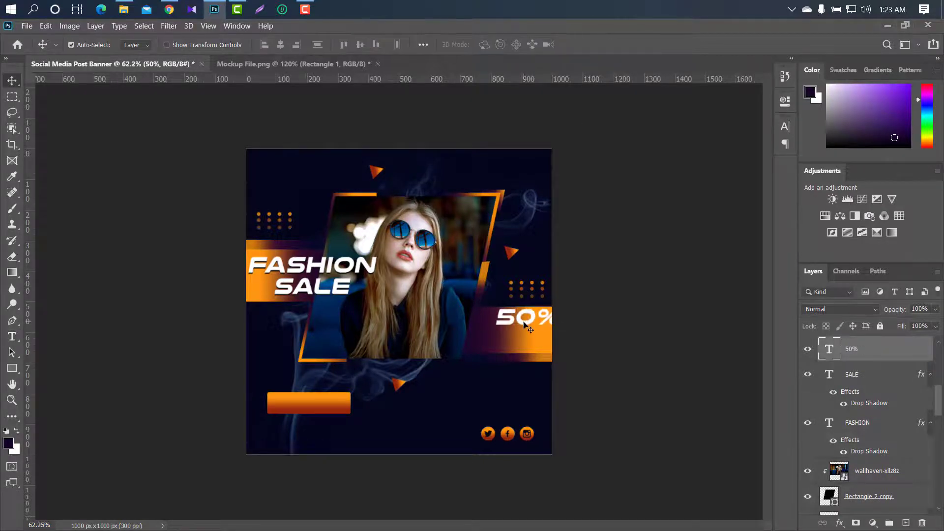
pyautogui.moveTo(524, 322); pyautogui.dragTo(512, 326)
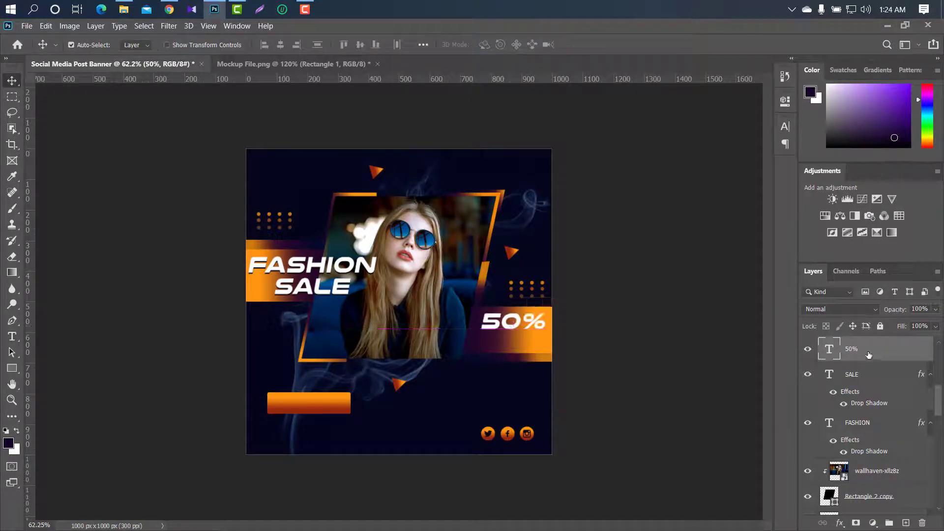
# Duplicate 50% below itself and retype the copy as 'OFF'
pyautogui.moveTo(871, 354)
pyautogui.mouseDown()
pyautogui.moveTo(883, 445)
pyautogui.moveTo(710, 375)
pyautogui.mouseUp()
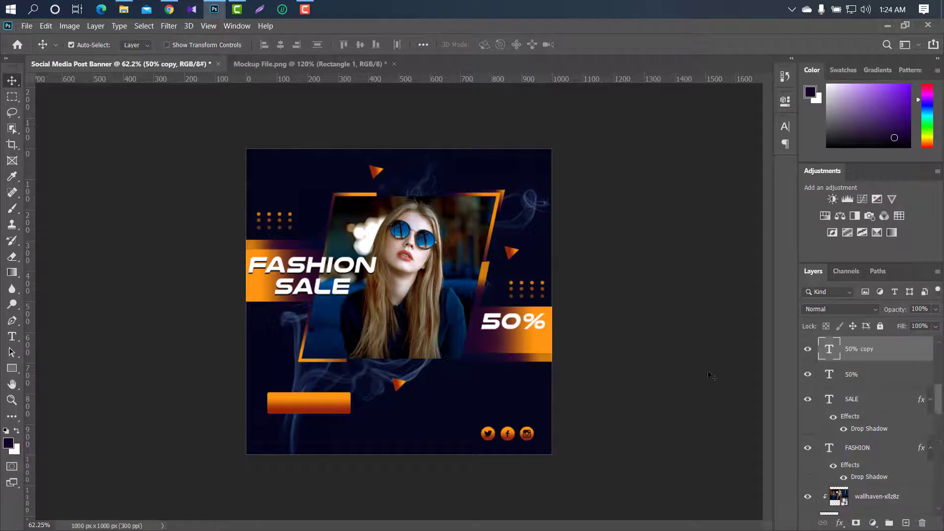
pyautogui.hotkey('ctrl', 't')
pyautogui.moveTo(526, 323); pyautogui.dragTo(527, 342)
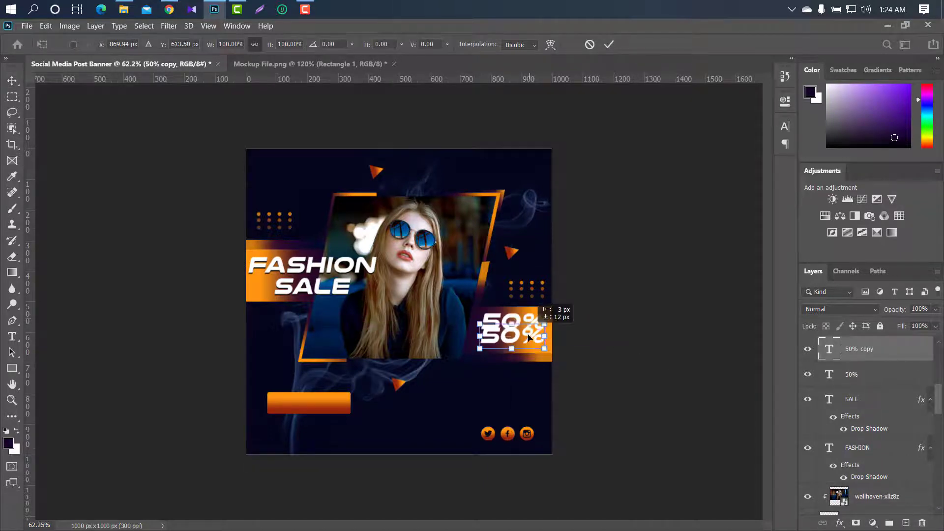
pyautogui.press('Return')
pyautogui.doubleClick(834, 351)
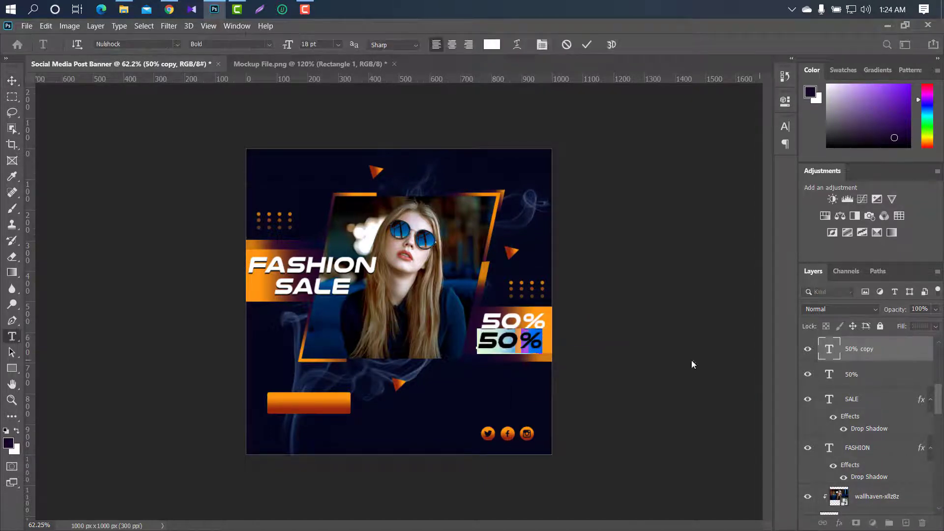
pyautogui.write('OFF')
pyautogui.click(594, 43)
pyautogui.press('v')
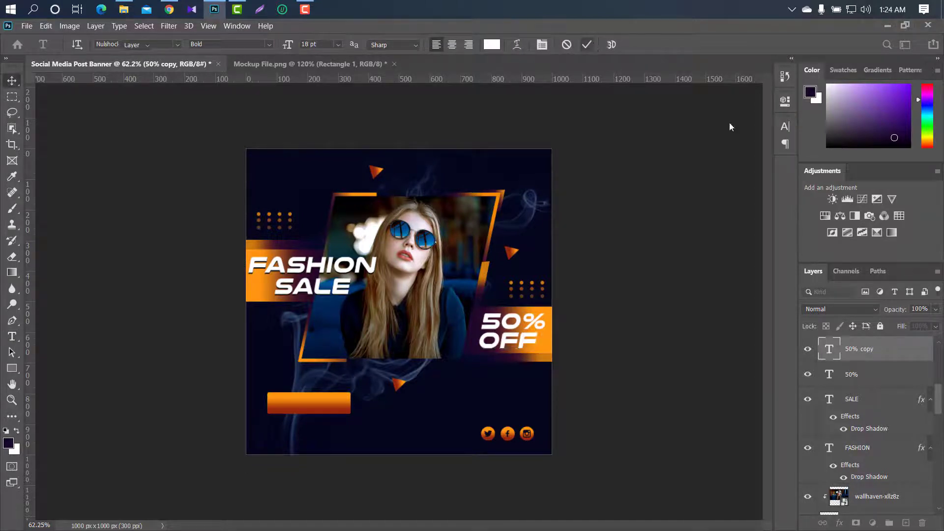
# Set OFF to Arial Regular and align it under 50%
pyautogui.click(784, 126)
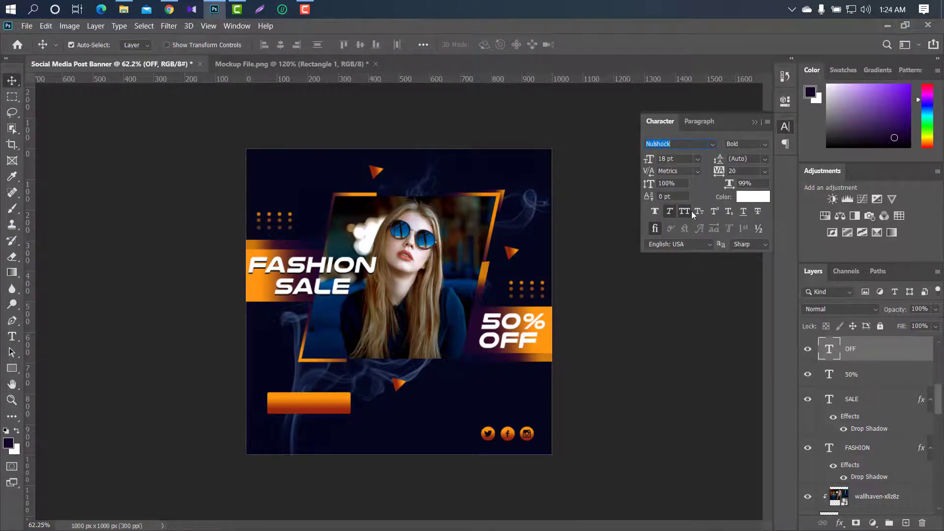
pyautogui.click(713, 145)
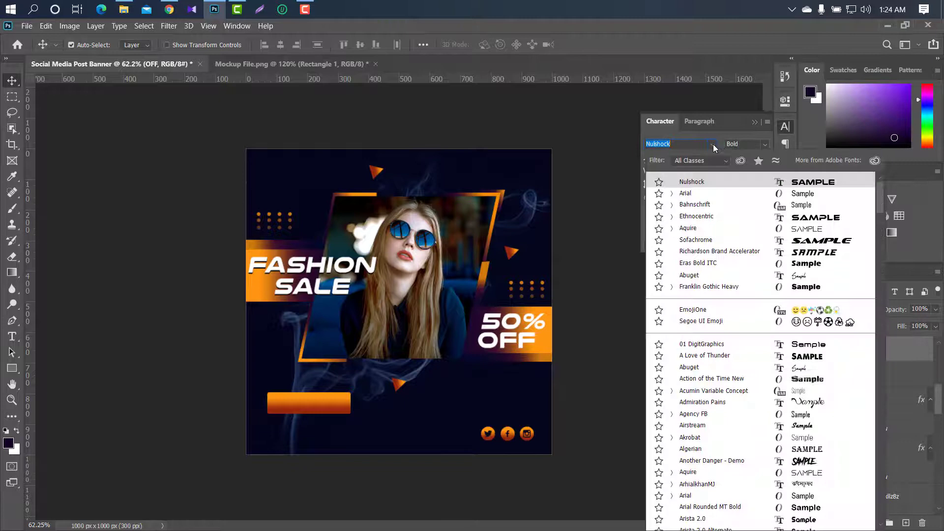
pyautogui.click(688, 193)
pyautogui.click(765, 144)
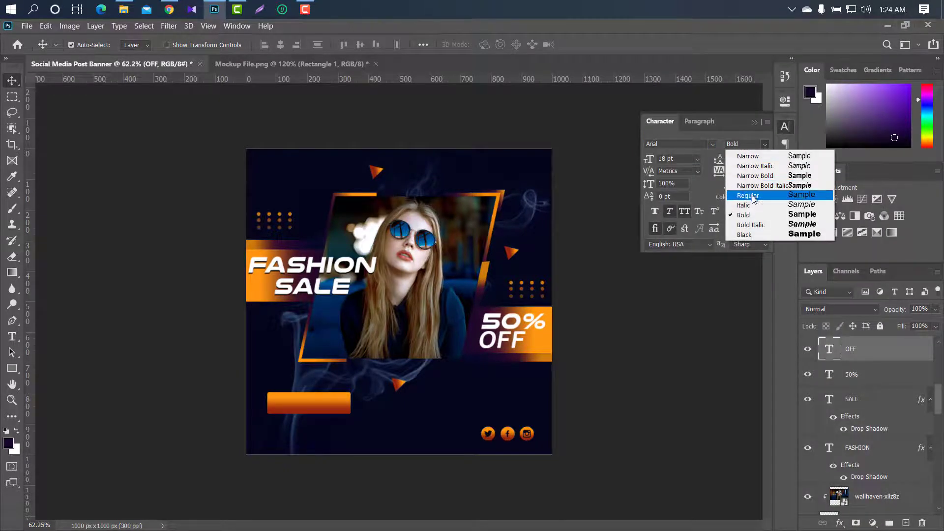
pyautogui.click(753, 197)
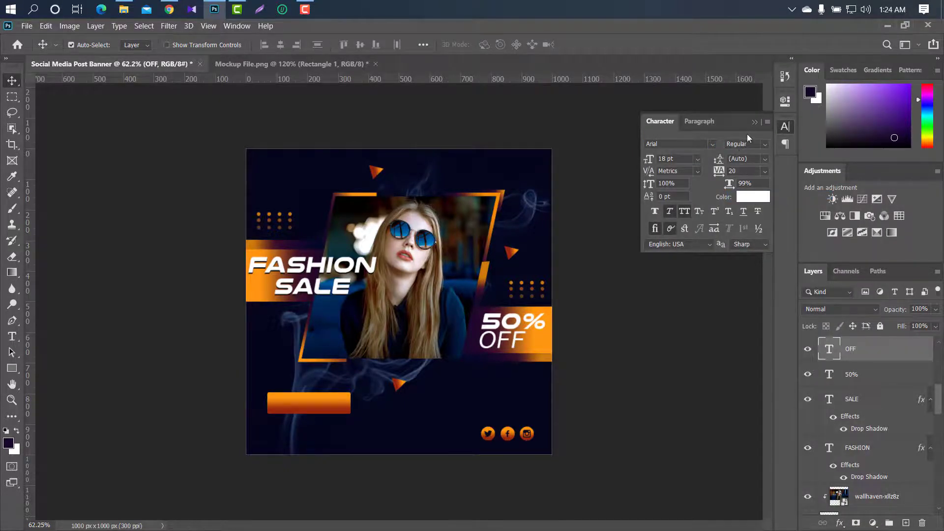
pyautogui.moveTo(495, 344); pyautogui.dragTo(497, 348)
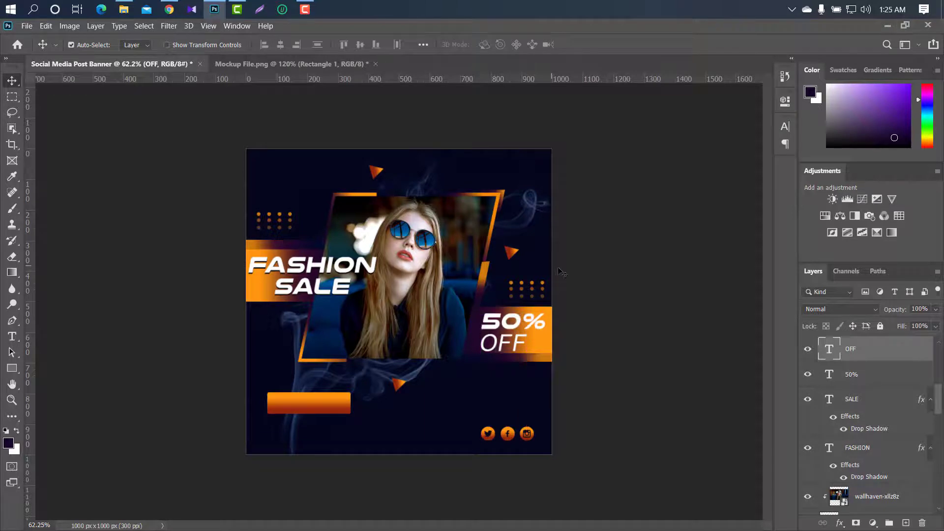
# Shrink 50% and OFF together slightly to fit the right bar
pyautogui.keyDown('shift'); pyautogui.click(874, 375); pyautogui.keyUp('shift')
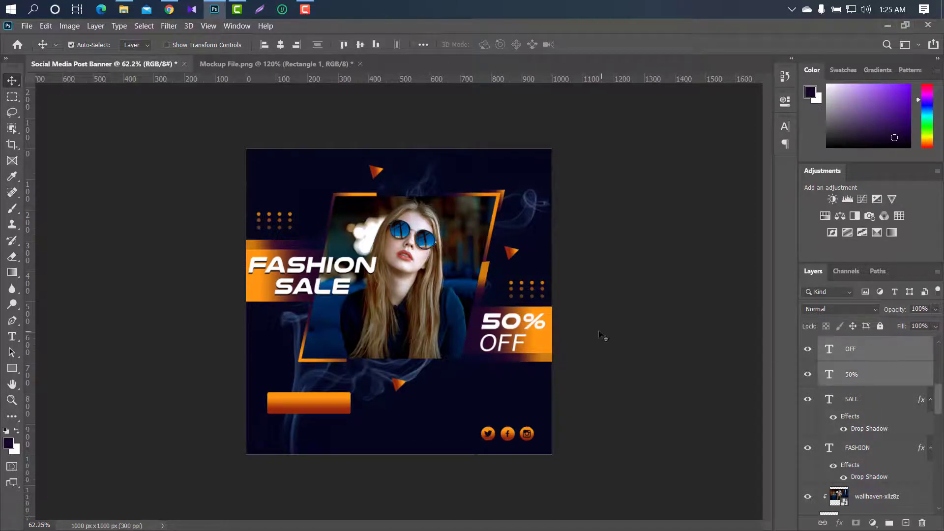
pyautogui.hotkey('ctrl', 't')
pyautogui.moveTo(545, 312); pyautogui.dragTo(540, 315)
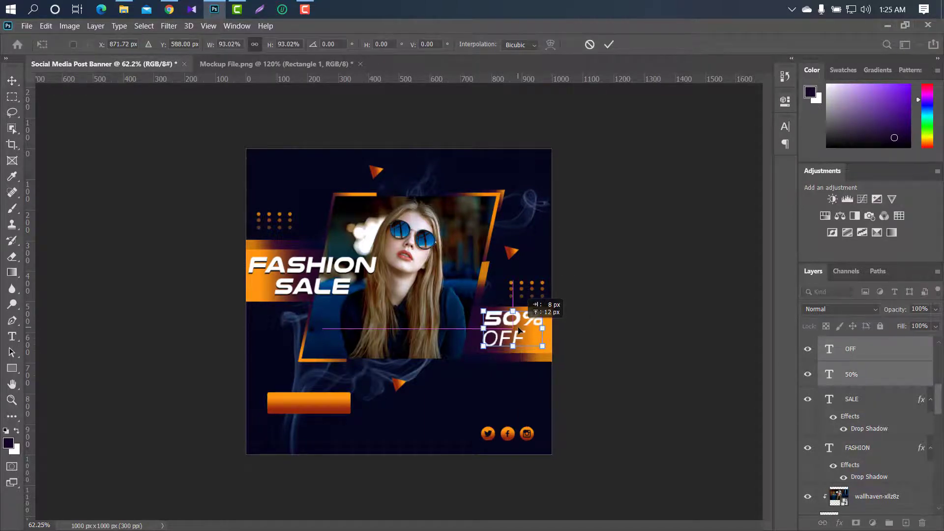
pyautogui.click(609, 44)
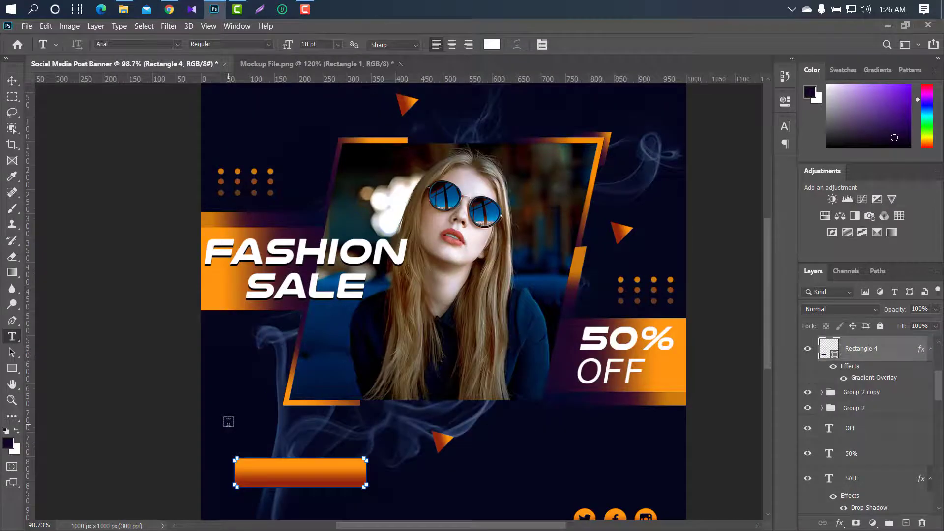
# Add 'SHOP NOW' text and scale it onto the lower-left orange button
pyautogui.click(228, 422)
pyautogui.write('SHOP')
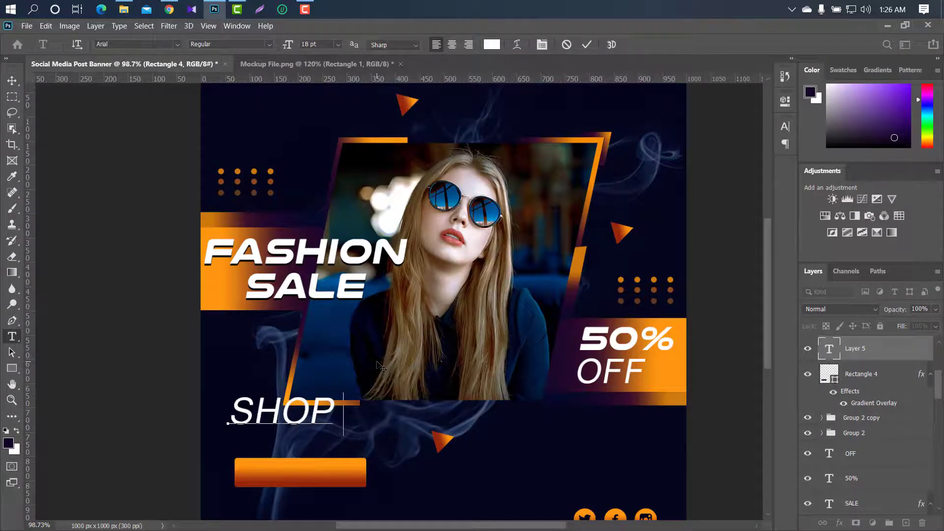
pyautogui.write(' NOW')
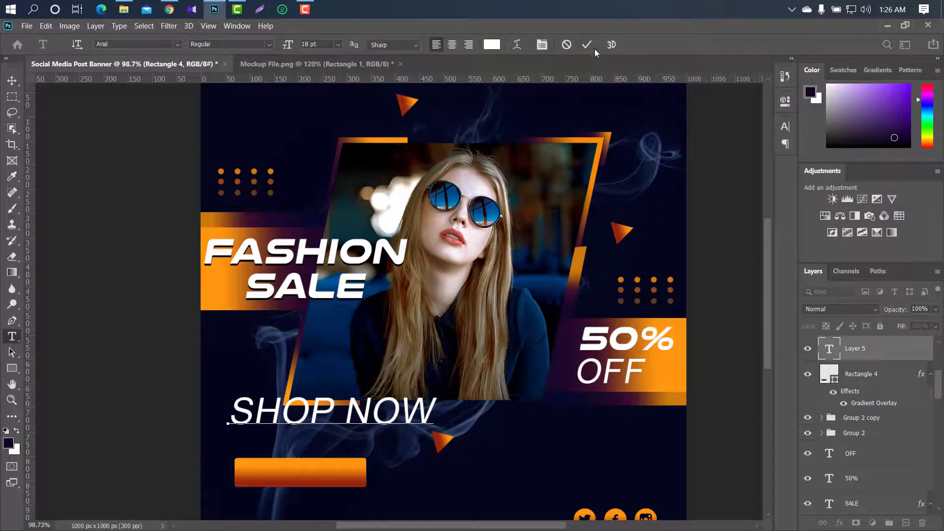
pyautogui.click(587, 45)
pyautogui.hotkey('ctrl', 't')
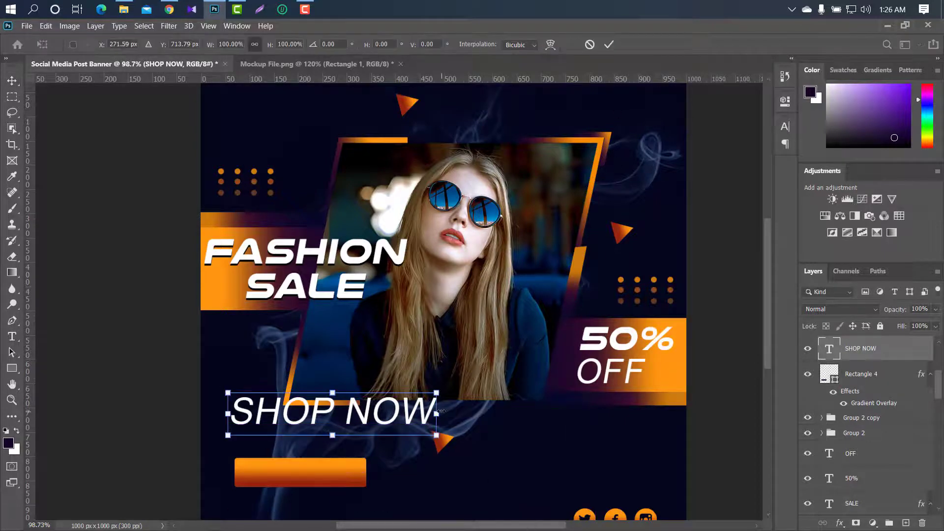
pyautogui.moveTo(436, 414)
pyautogui.mouseDown()
pyautogui.moveTo(320, 413)
pyautogui.moveTo(299, 473)
pyautogui.mouseUp()
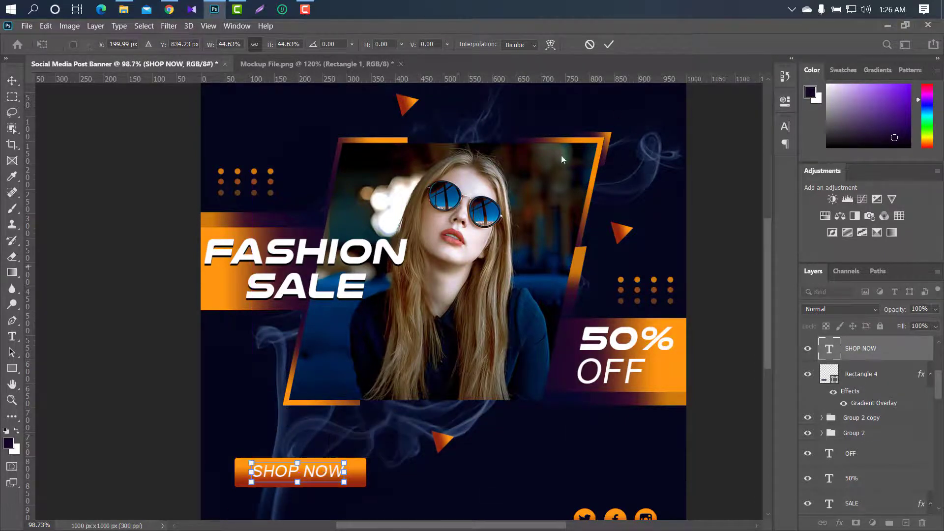
pyautogui.click(610, 45)
# Change the SHOP NOW font style from Regular to Bold Arial
pyautogui.hotkey('ctrl', '0')
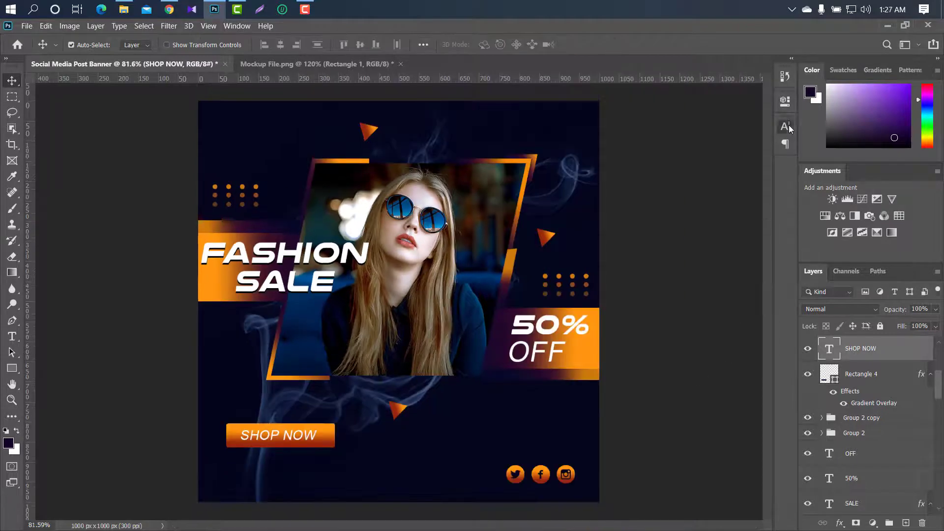
pyautogui.click(786, 127)
pyautogui.click(766, 144)
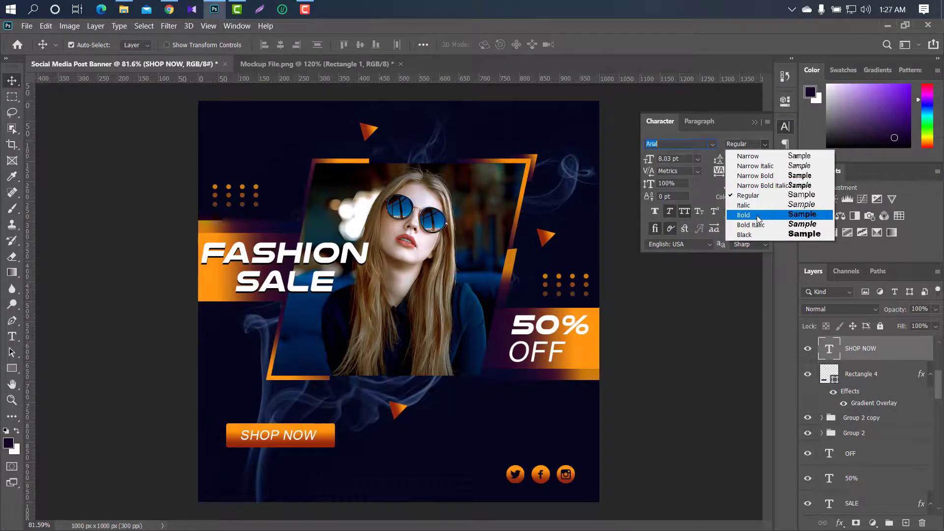
pyautogui.click(757, 213)
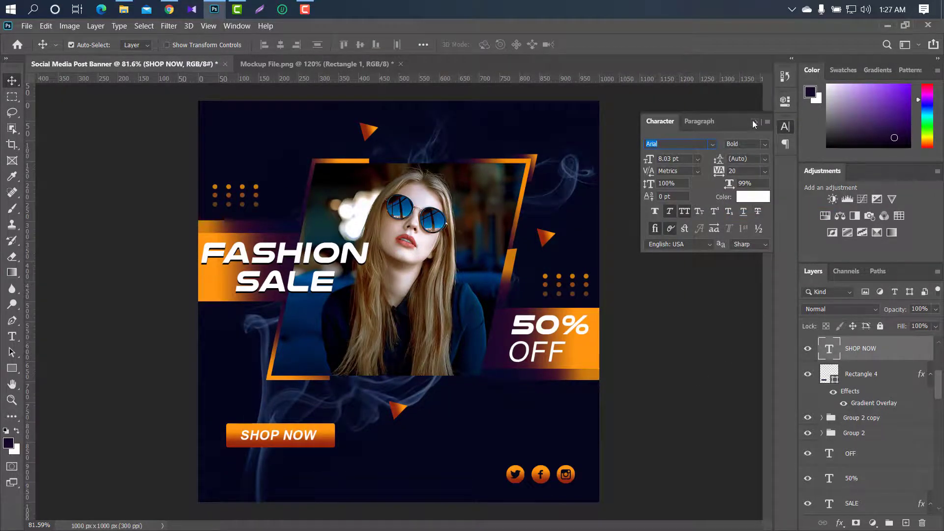
pyautogui.hotkey('ctrl', '-')
pyautogui.hotkey('ctrl', 'j')
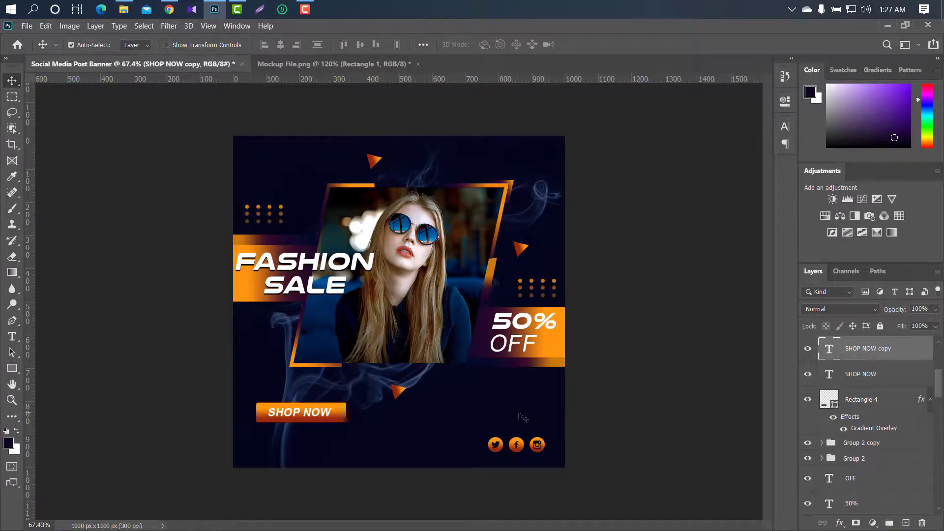
pyautogui.hotkey('ctrl', 't')
pyautogui.moveTo(300, 414); pyautogui.dragTo(289, 442)
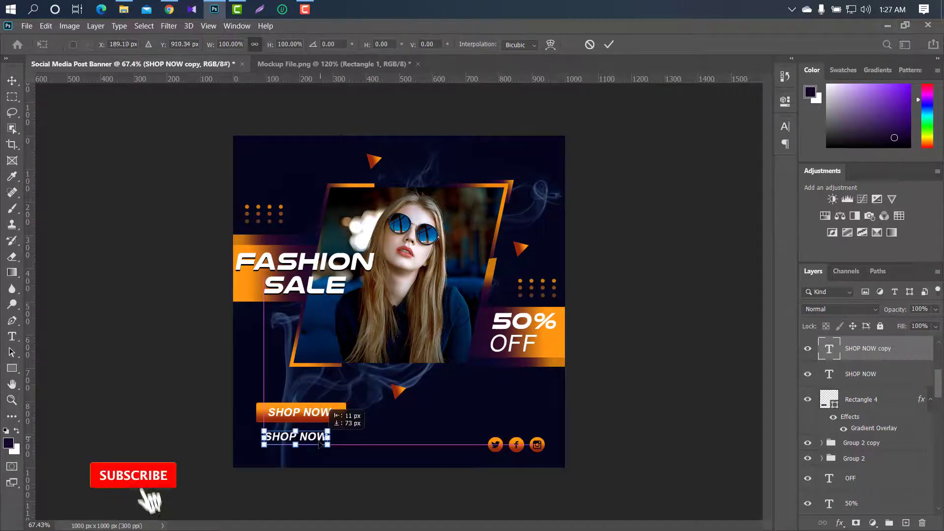
pyautogui.click(609, 45)
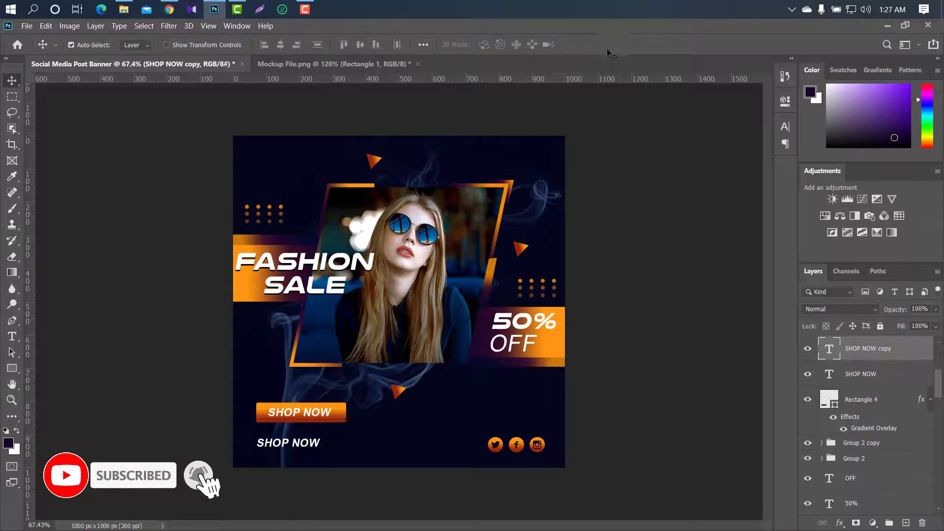
pyautogui.doubleClick(829, 349)
pyautogui.write('WW')
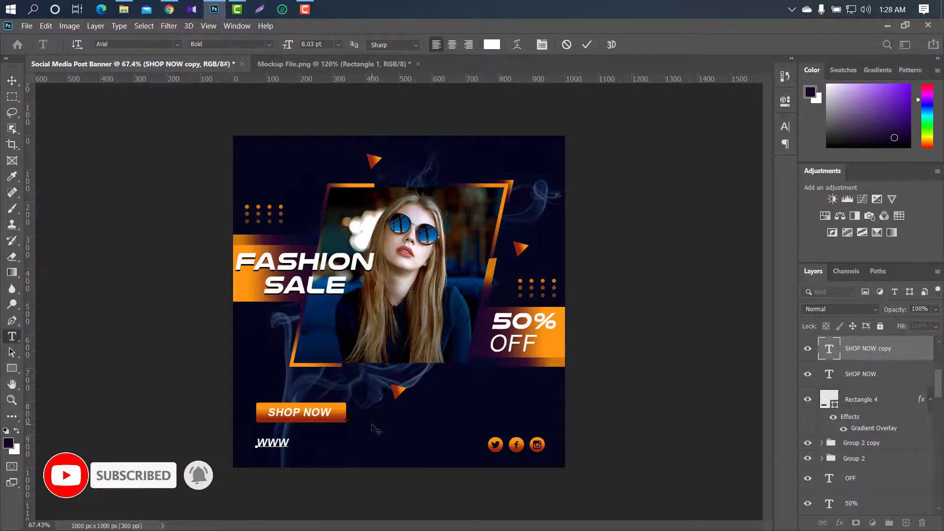
pyautogui.write('.WEBS')
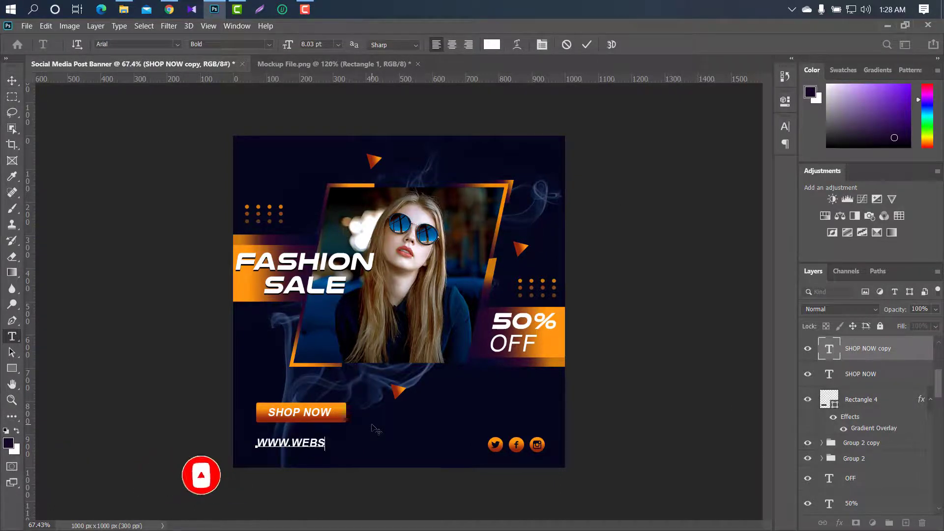
pyautogui.write('ITE.COM')
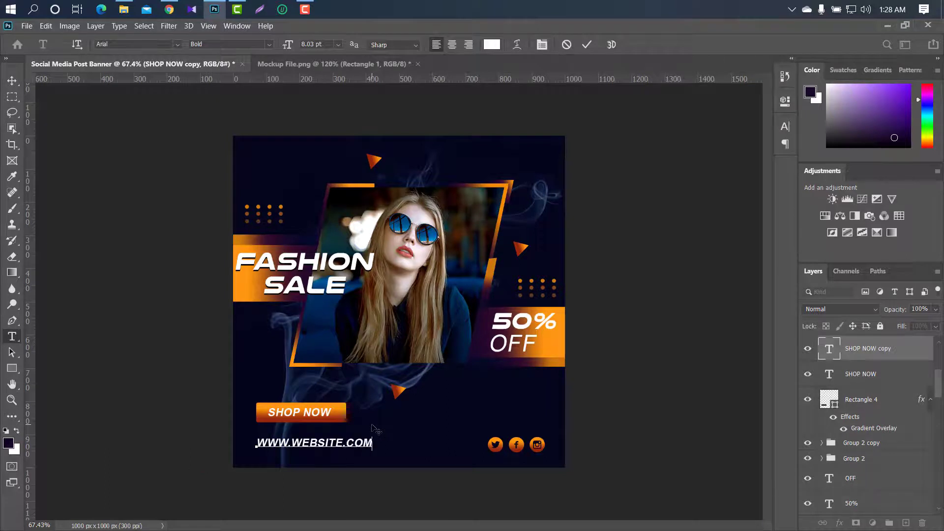
pyautogui.click(586, 45)
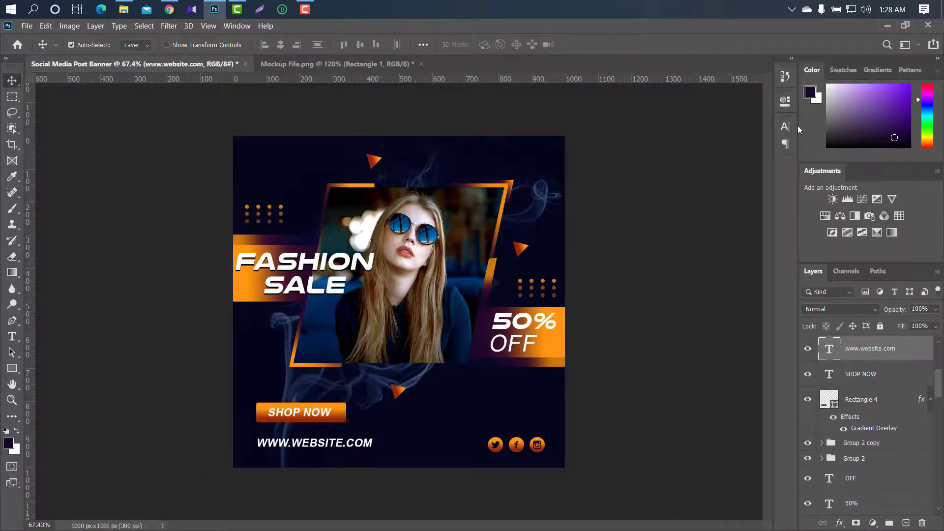
# Set the website line to Regular weight and scale it to about 78%
pyautogui.click(787, 126)
pyautogui.click(765, 144)
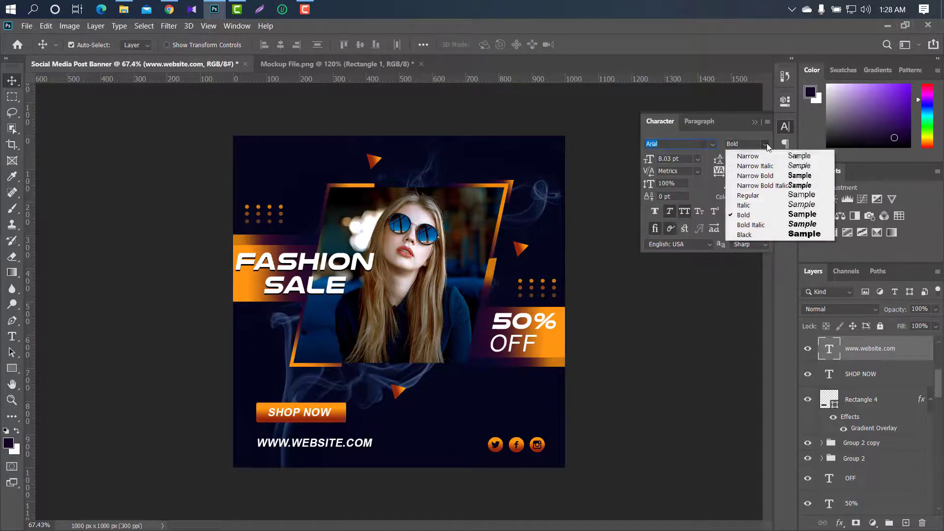
pyautogui.click(745, 205)
pyautogui.click(786, 127)
pyautogui.hotkey('ctrl', 't')
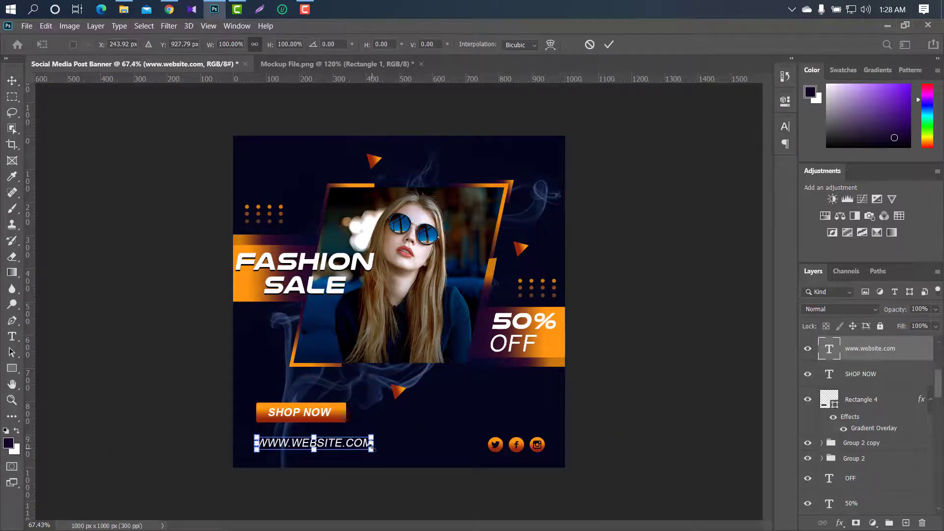
pyautogui.moveTo(372, 443); pyautogui.dragTo(348, 443)
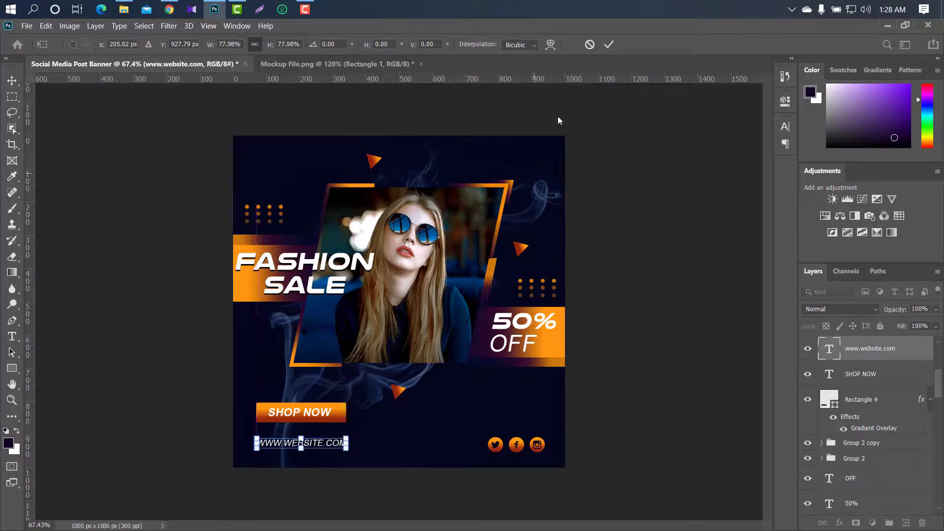
pyautogui.click(608, 48)
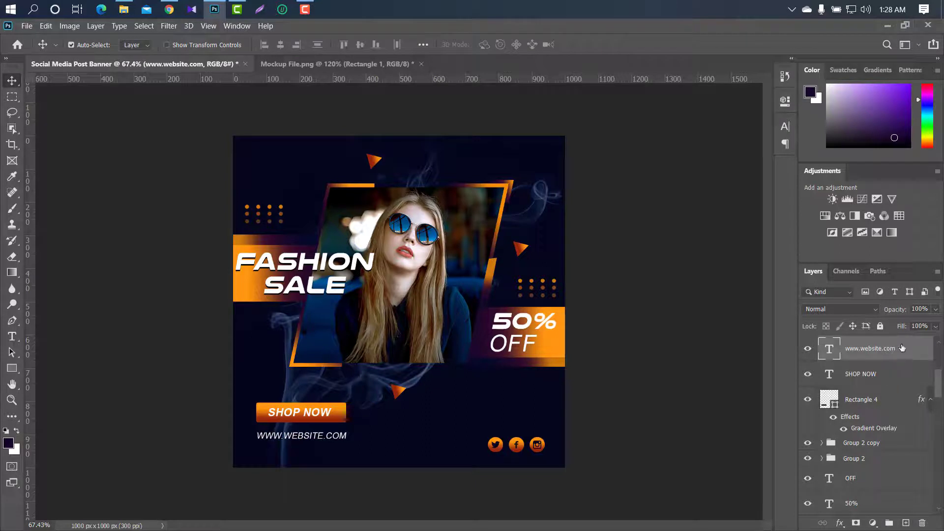
# Duplicate the website layer, move it above the social icons, and retype it as FOLLOW US:
pyautogui.moveTo(902, 348); pyautogui.dragTo(907, 524)
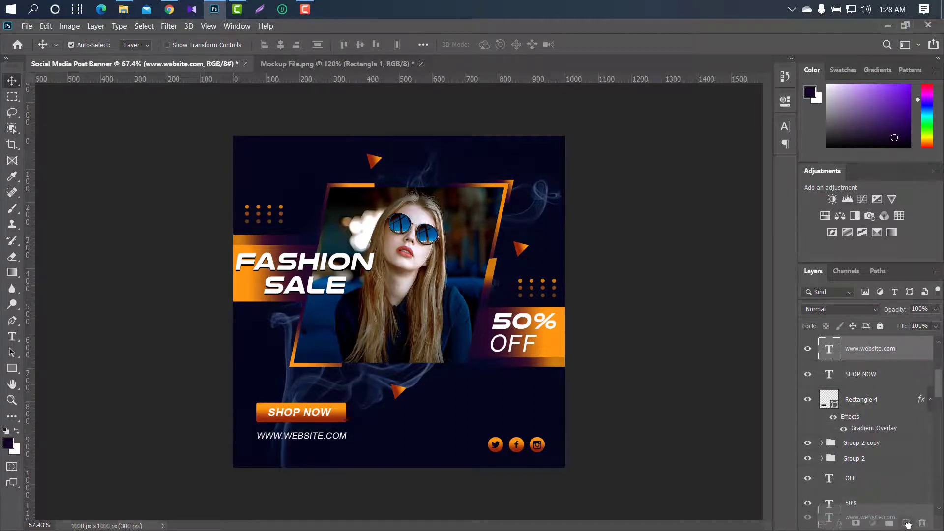
pyautogui.hotkey('ctrl', 't')
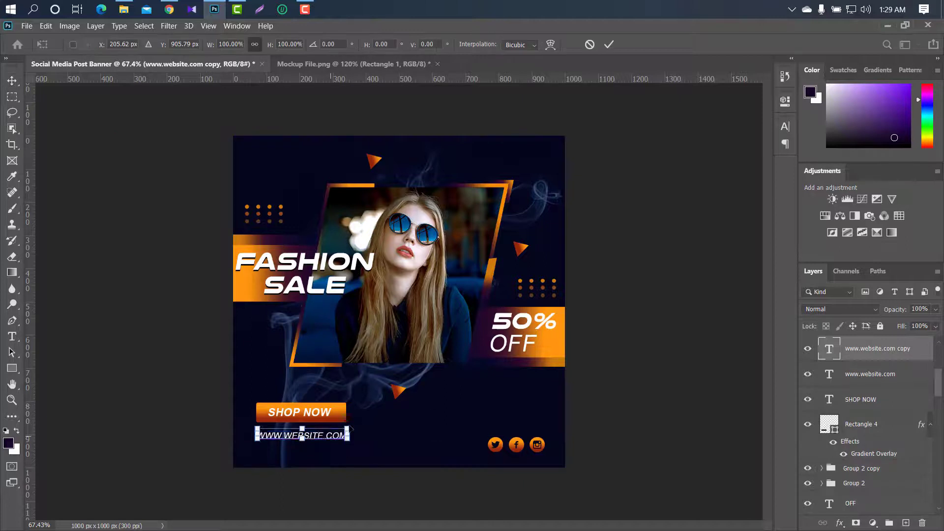
pyautogui.moveTo(339, 434); pyautogui.dragTo(542, 410)
pyautogui.click(610, 43)
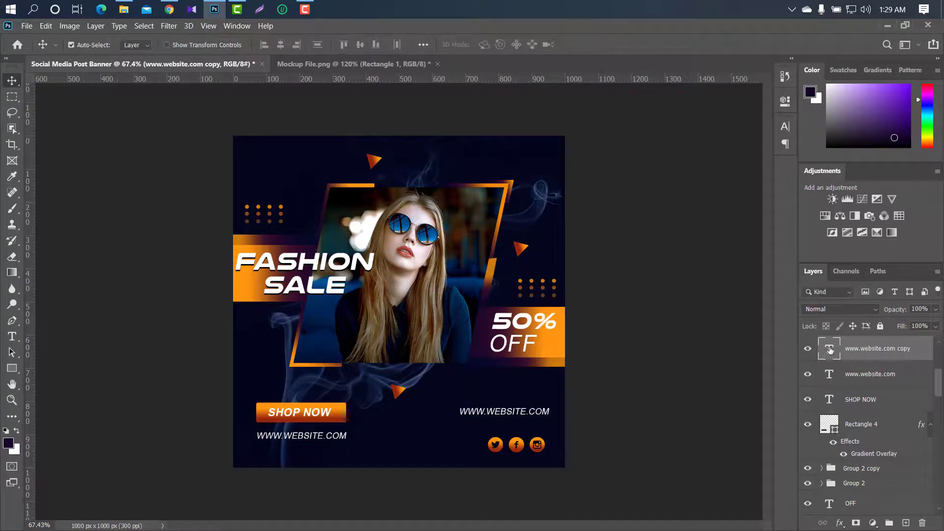
pyautogui.doubleClick(829, 349)
pyautogui.press('BackSpace')
pyautogui.write('FOLLOW')
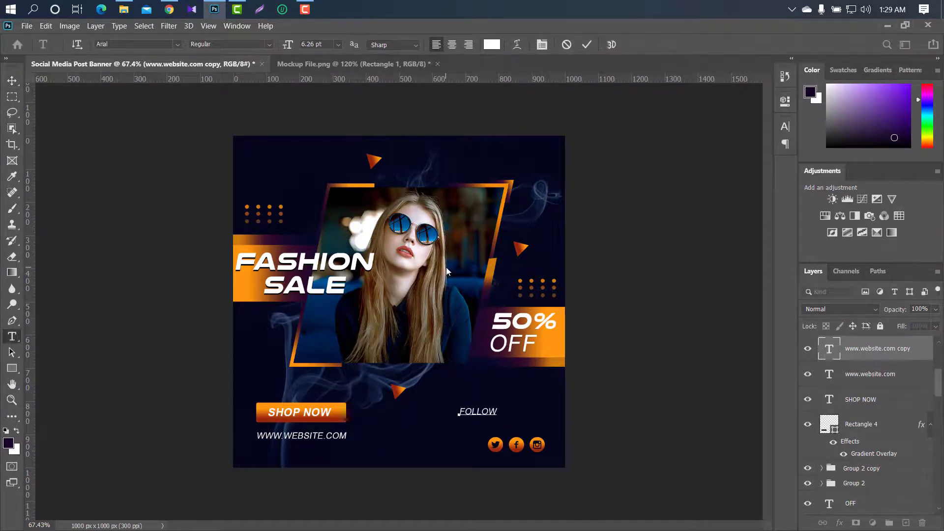
pyautogui.write(' US:')
pyautogui.click(586, 44)
# Make FOLLOW US: bold and position it just above the social icons
pyautogui.click(787, 127)
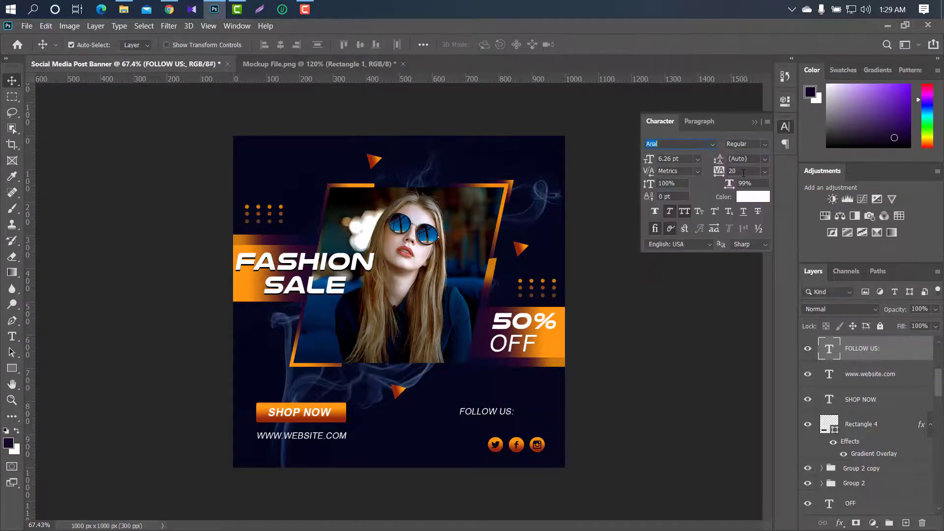
pyautogui.click(765, 147)
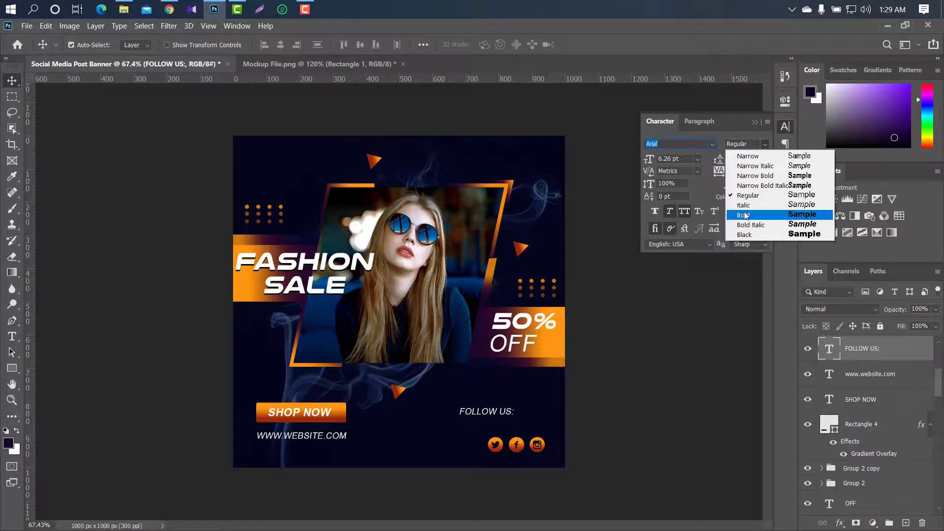
pyautogui.click(746, 214)
pyautogui.click(755, 122)
pyautogui.hotkey('ctrl', 't')
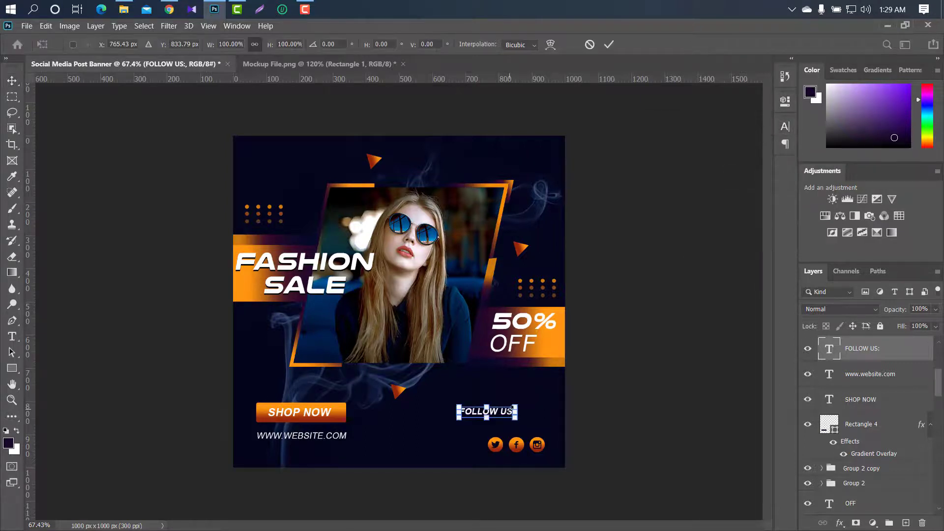
pyautogui.moveTo(492, 411); pyautogui.dragTo(521, 416)
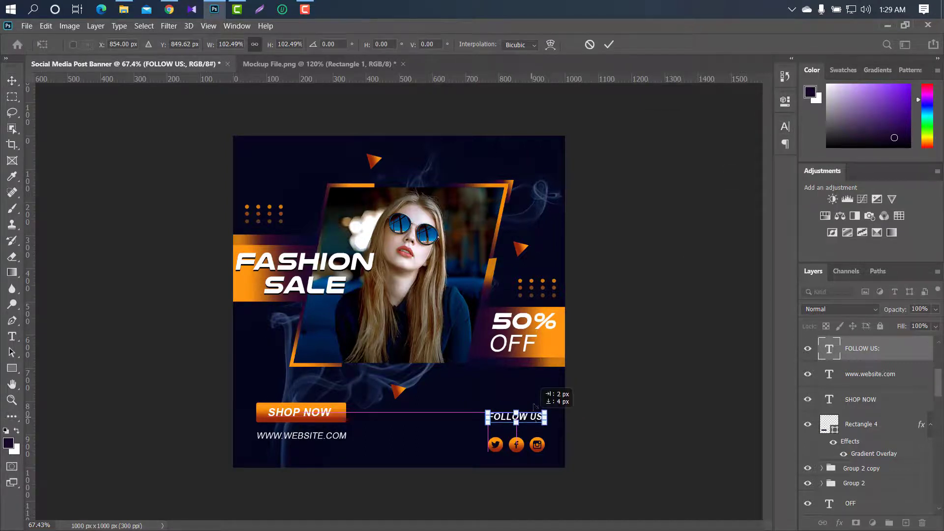
pyautogui.click(609, 44)
pyautogui.scroll(3, 901, 406)
# Select the pngegg and iconfinder icon layers and nudge the social icons up slightly
pyautogui.keyDown('ctrl'); pyautogui.click(891, 402); pyautogui.keyUp('ctrl')
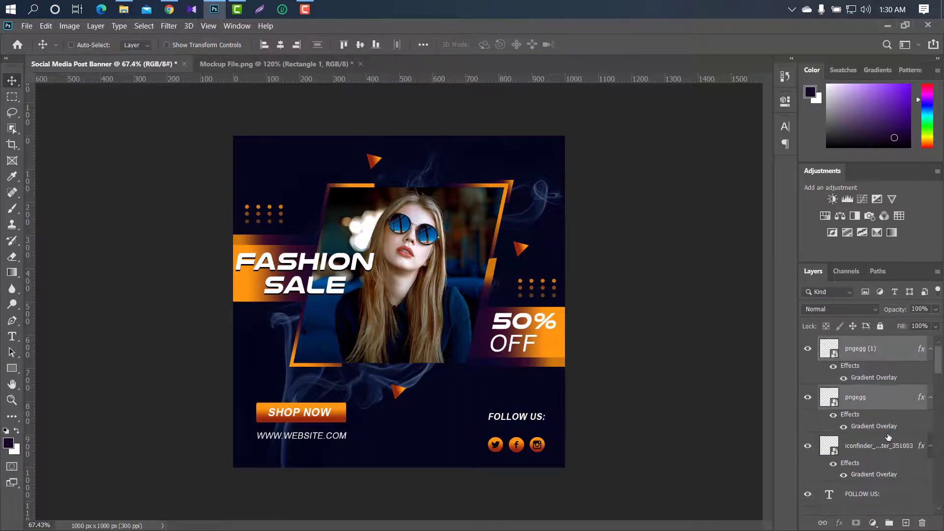
pyautogui.keyDown('ctrl'); pyautogui.click(890, 450); pyautogui.keyUp('ctrl')
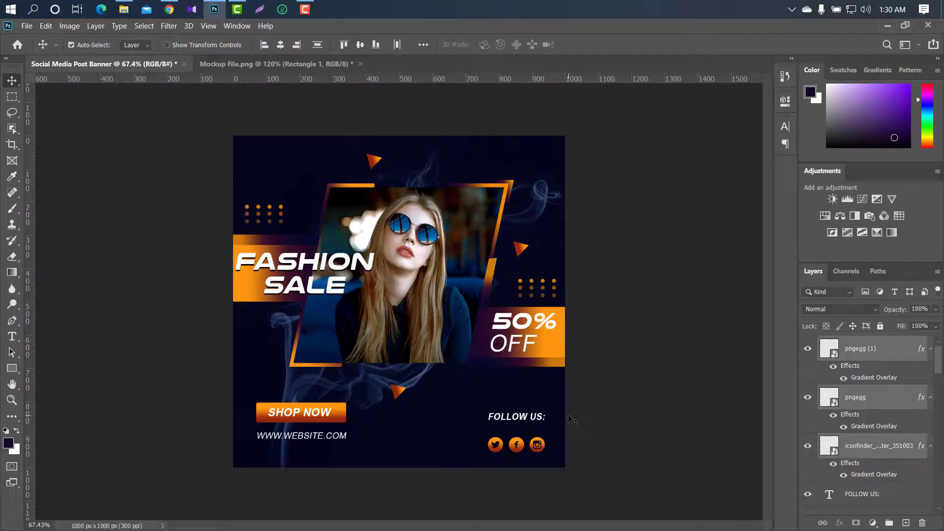
pyautogui.moveTo(569, 416); pyautogui.dragTo(569, 410)
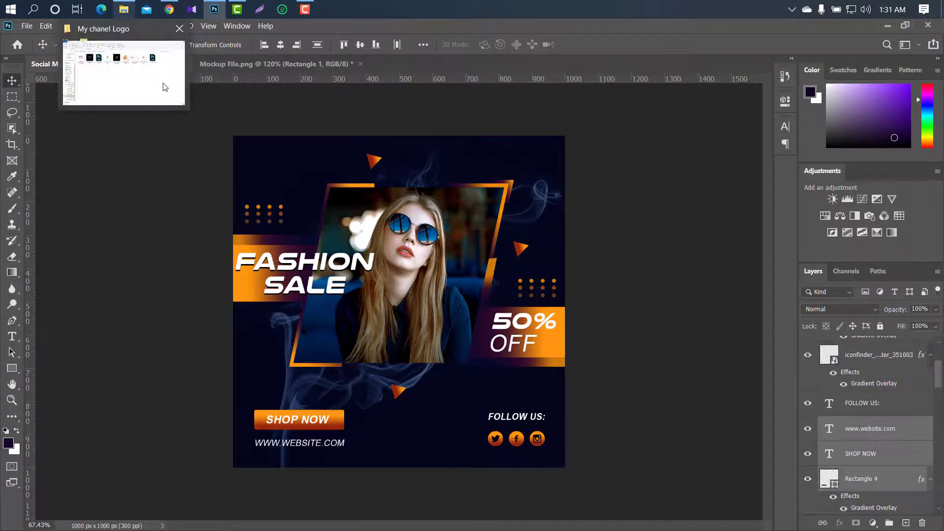
# Place my Logo Design png 2 into the banner, scaled small in the top-left corner
pyautogui.click(165, 87)
pyautogui.click(486, 167)
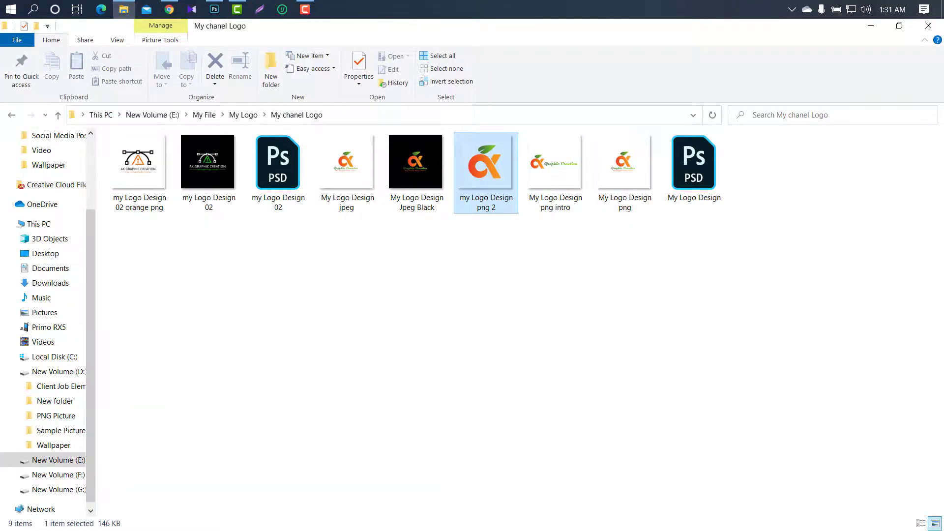
pyautogui.moveTo(486, 167); pyautogui.dragTo(408, 291)
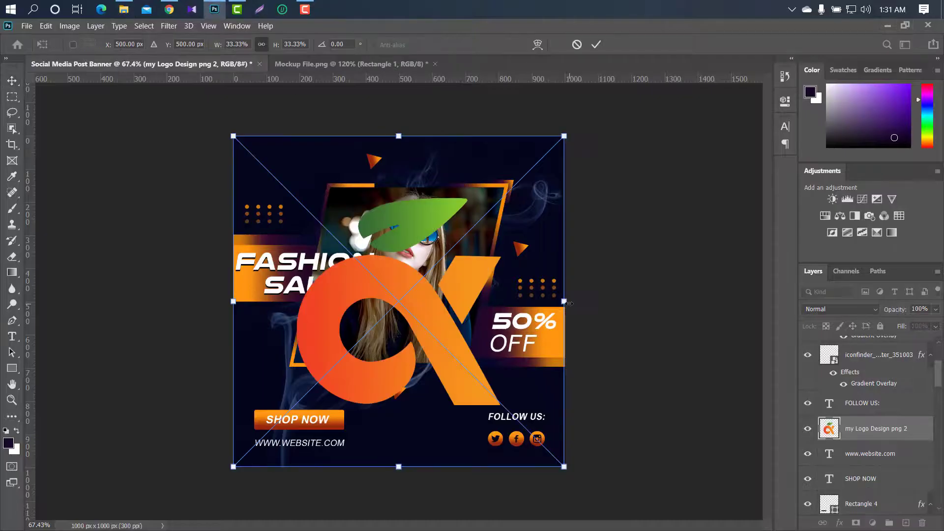
pyautogui.moveTo(491, 301)
pyautogui.mouseDown()
pyautogui.moveTo(313, 301)
pyautogui.moveTo(270, 150)
pyautogui.moveTo(264, 161)
pyautogui.moveTo(258, 155)
pyautogui.mouseUp()
pyautogui.click(598, 45)
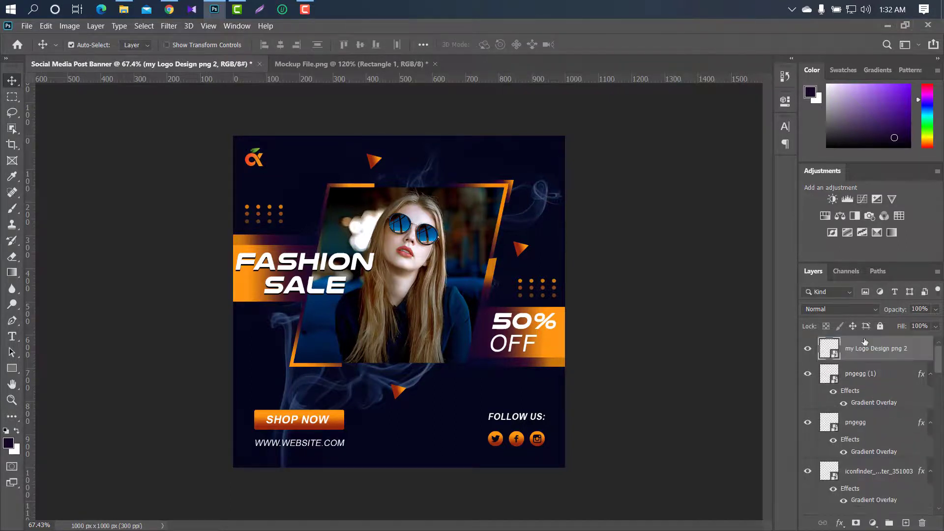
# Type a GRAPHIC CREATION text line beside the top-left logo
pyautogui.click(12, 336)
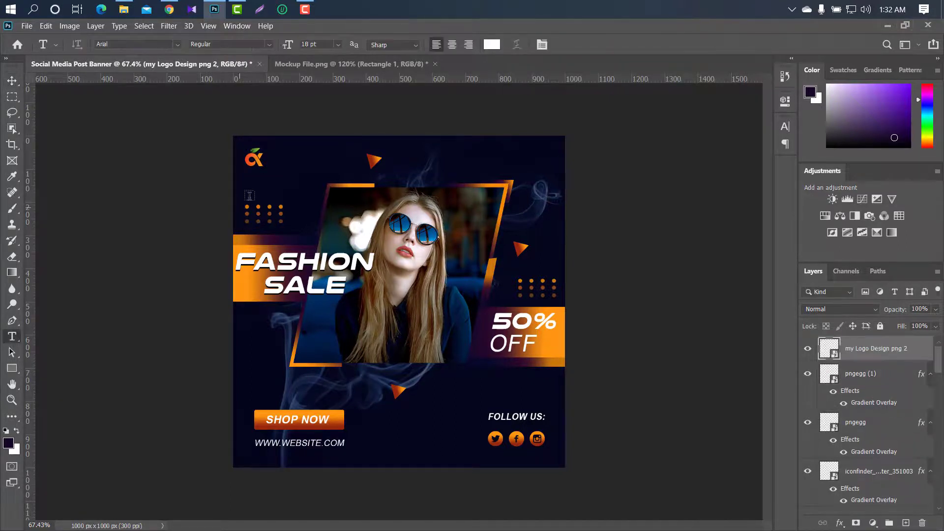
pyautogui.click(277, 163)
pyautogui.press('BackSpace')
pyautogui.write('GRA')
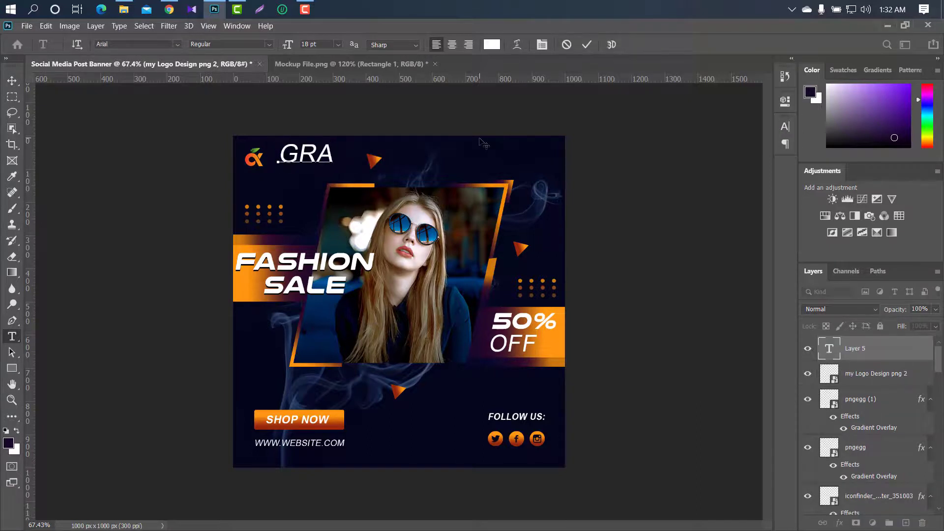
pyautogui.write('PHIC CR')
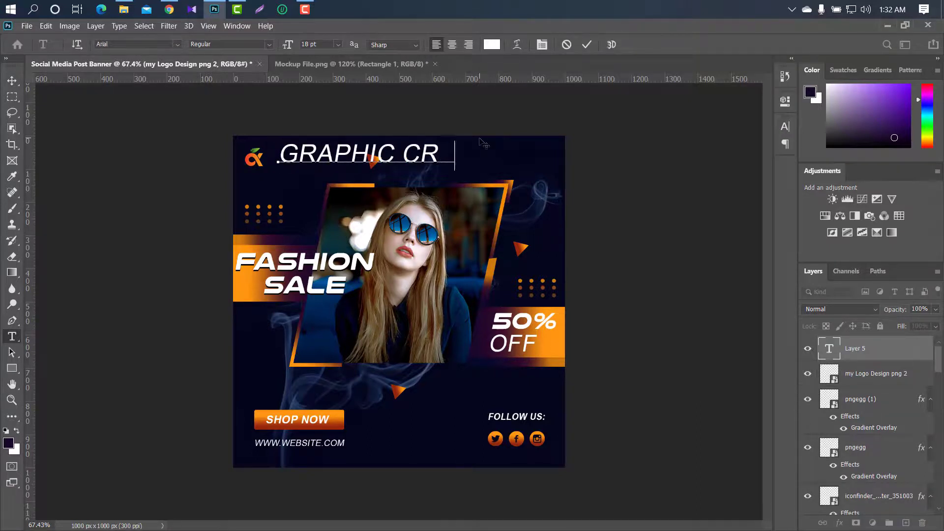
pyautogui.write('EATION')
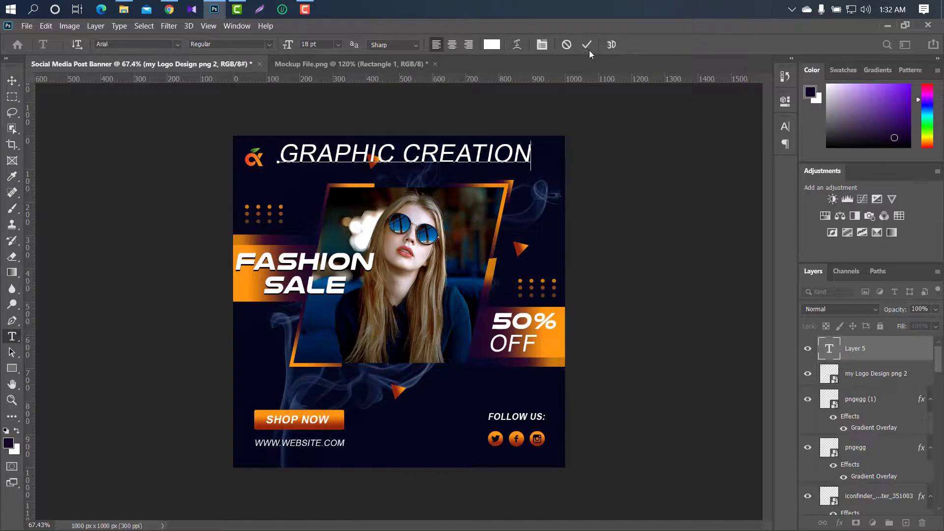
pyautogui.click(588, 43)
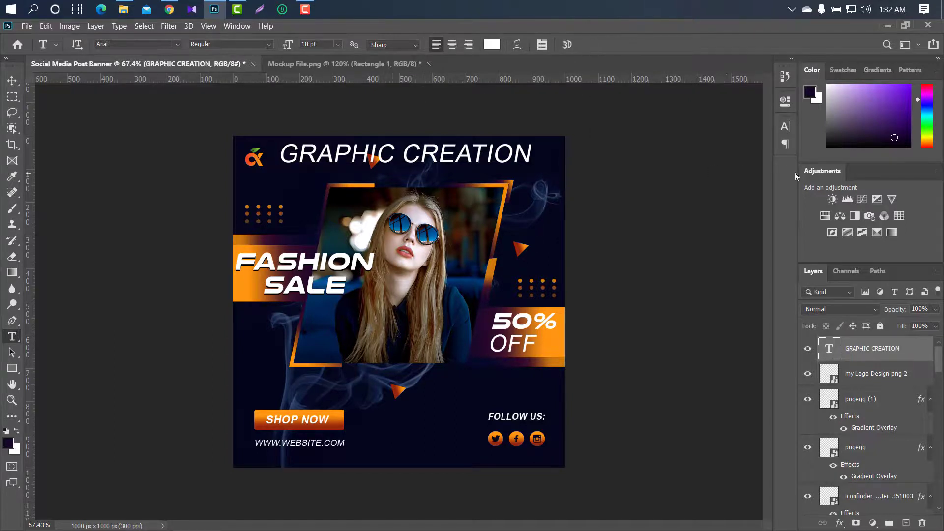
# Make GRAPHIC CREATION bold and scale it down to about 34.57% beside the logo
pyautogui.click(789, 127)
pyautogui.click(765, 144)
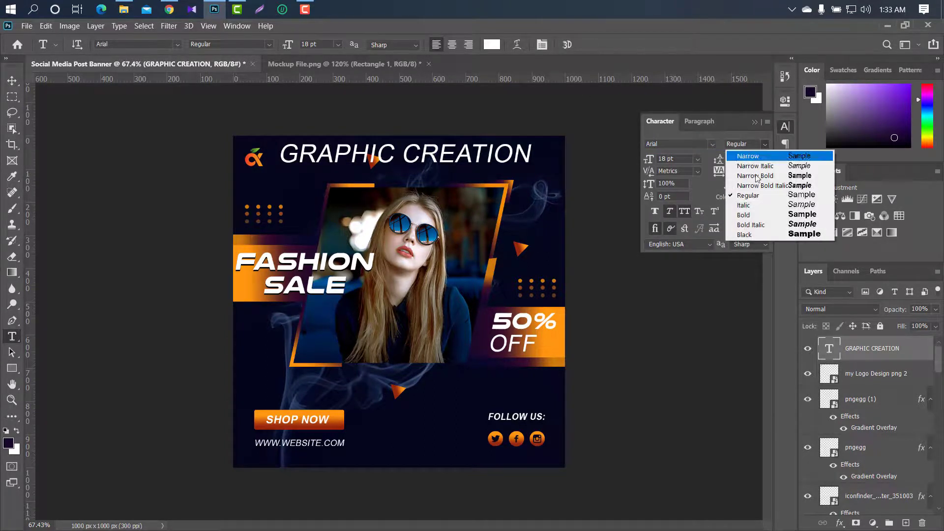
pyautogui.click(755, 205)
pyautogui.click(785, 127)
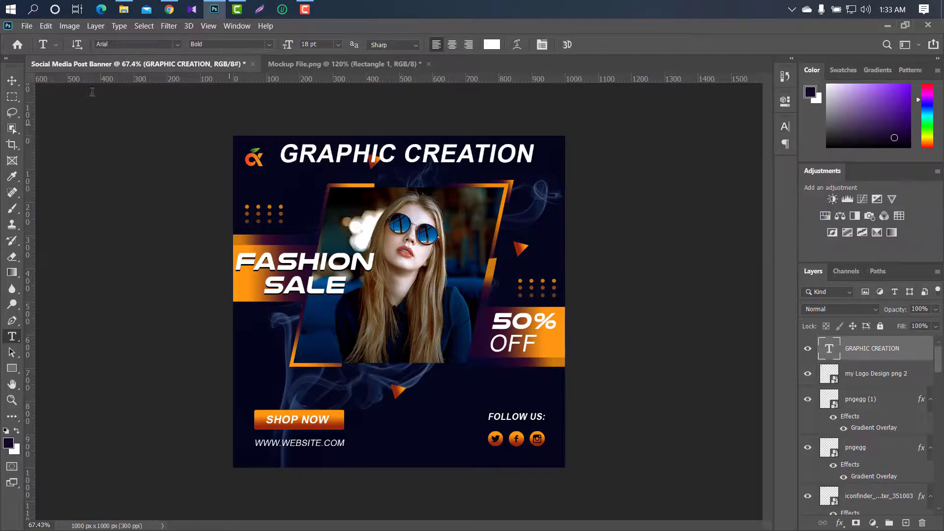
pyautogui.hotkey('ctrl', 't')
pyautogui.moveTo(529, 154); pyautogui.dragTo(413, 109)
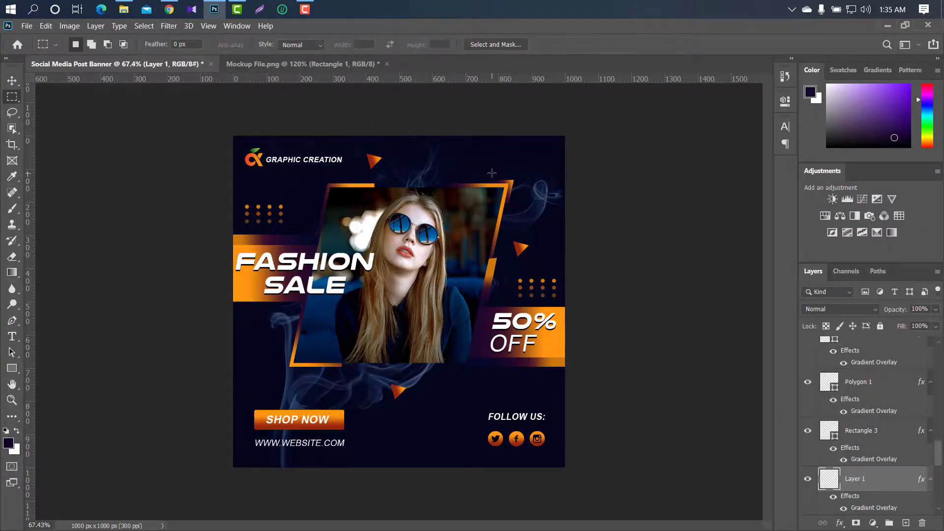
# Copy the photo frame's orange corner onto its own layer and move it to the top-right corner
pyautogui.moveTo(492, 173); pyautogui.dragTo(522, 200)
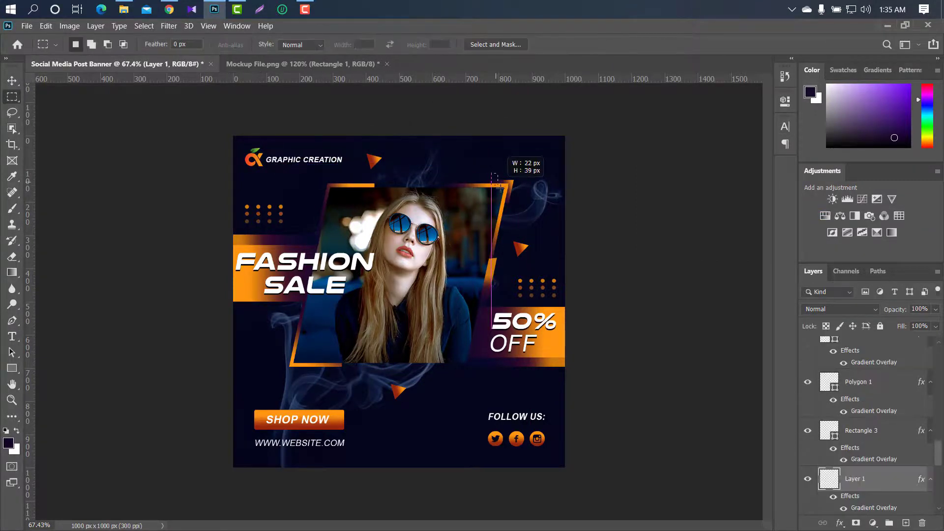
pyautogui.rightClick(514, 191)
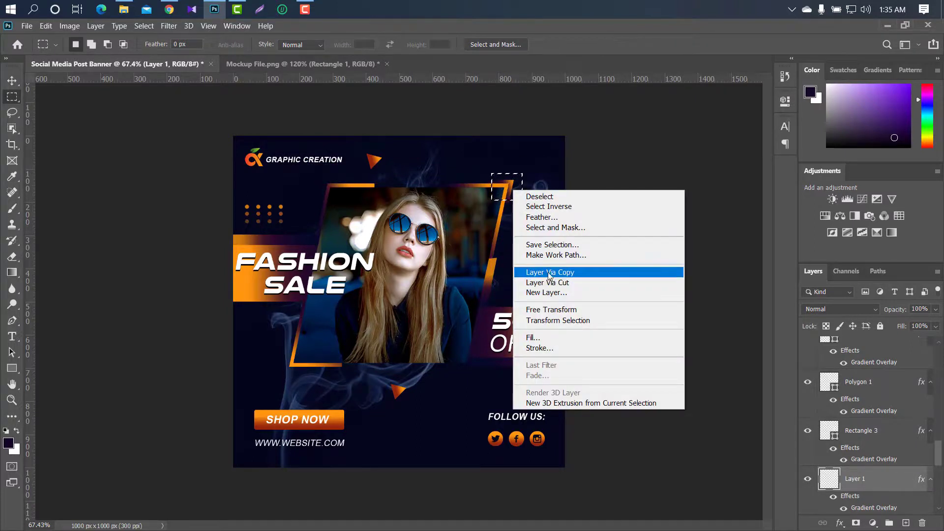
pyautogui.click(546, 273)
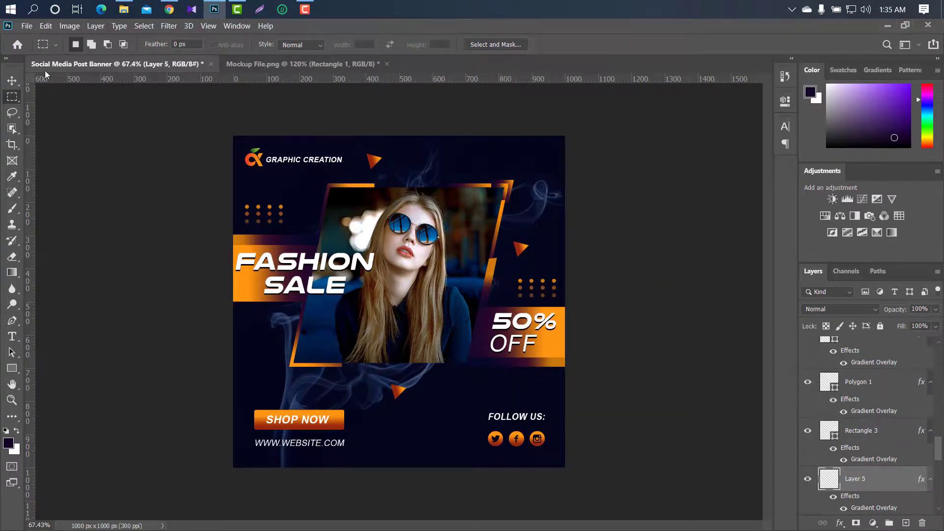
pyautogui.click(14, 78)
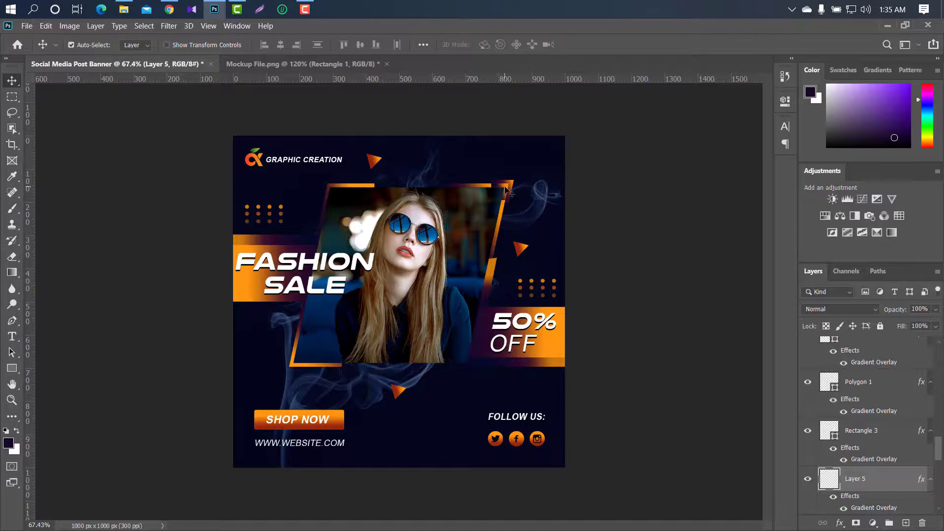
pyautogui.moveTo(506, 186)
pyautogui.mouseDown()
pyautogui.moveTo(558, 142)
pyautogui.moveTo(253, 449)
pyautogui.mouseUp()
# Add a 180°-rotated copy at the bottom-left with its Gradient Overlay angle set to -139
pyautogui.hotkey('ctrl', 't')
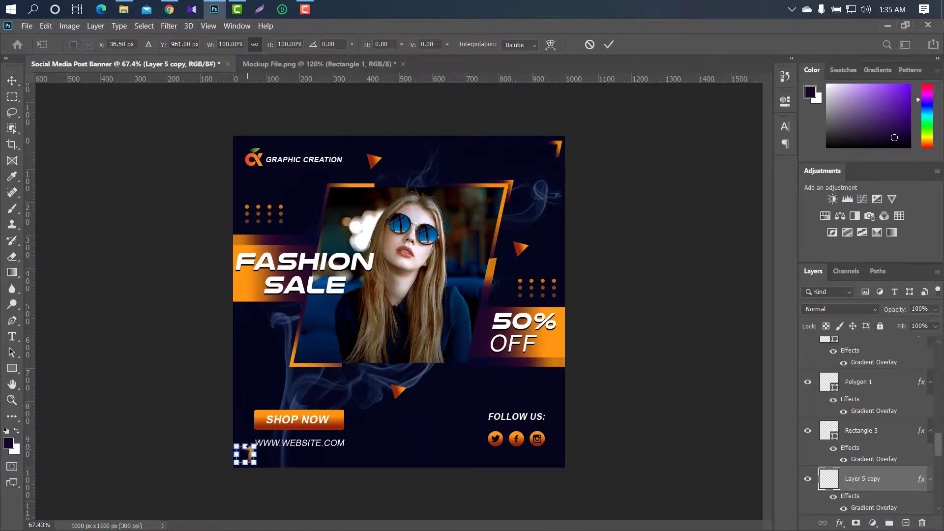
pyautogui.rightClick(248, 457)
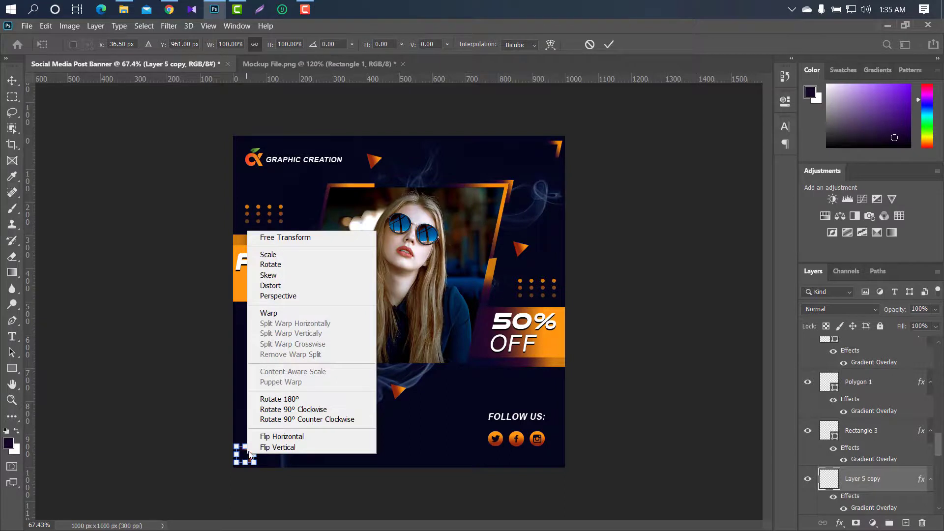
pyautogui.click(289, 401)
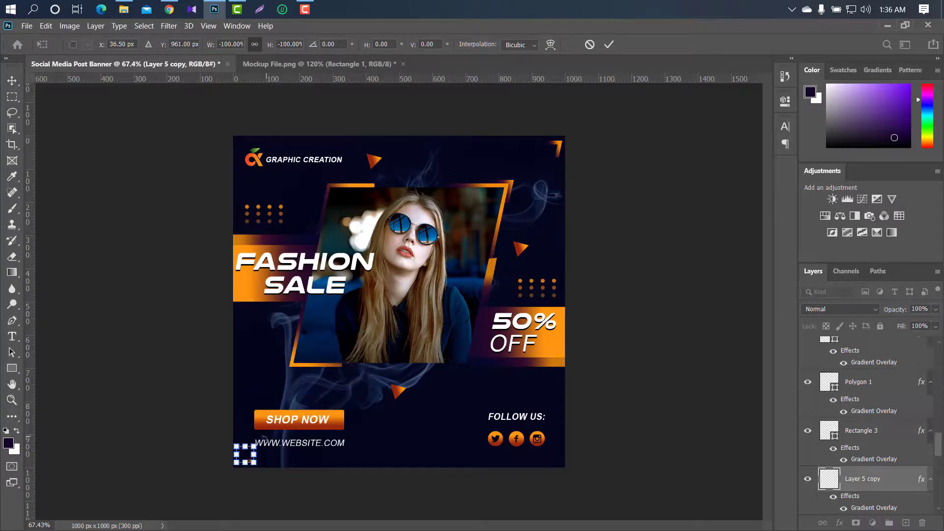
pyautogui.click(609, 44)
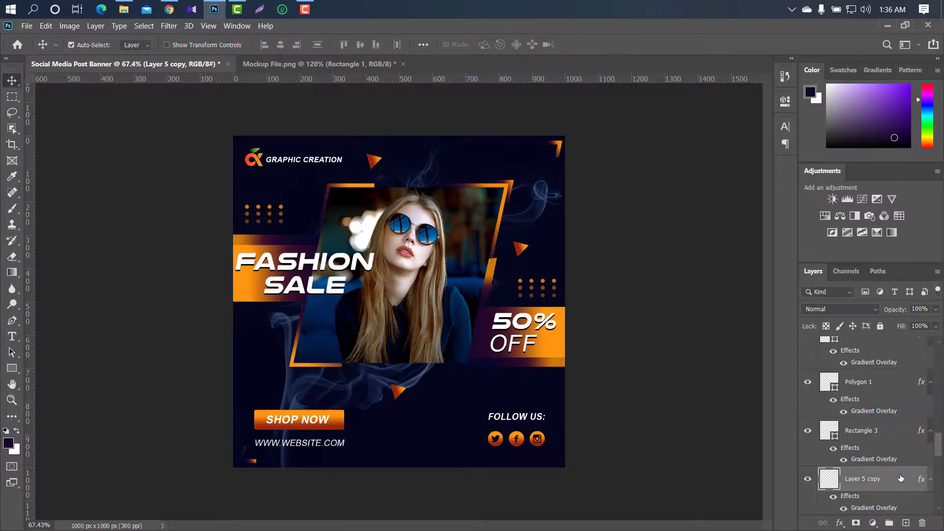
pyautogui.doubleClick(900, 478)
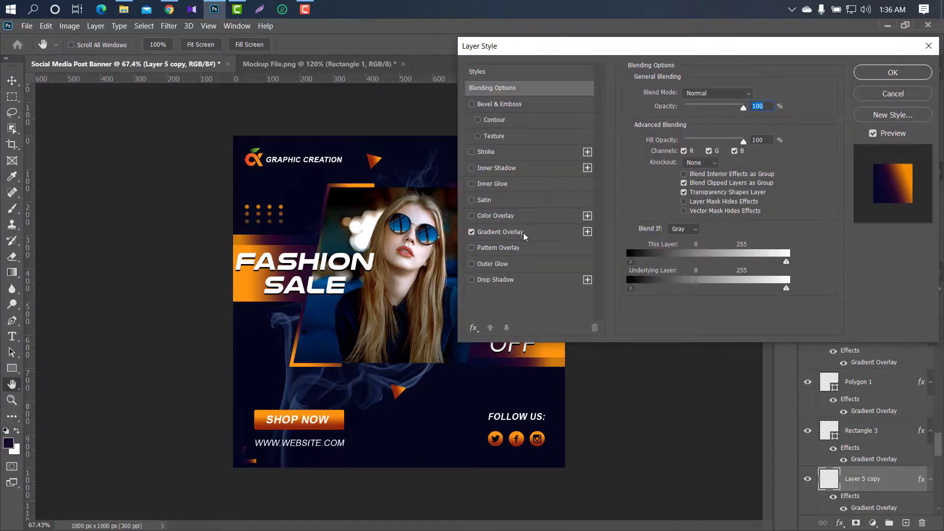
pyautogui.click(543, 233)
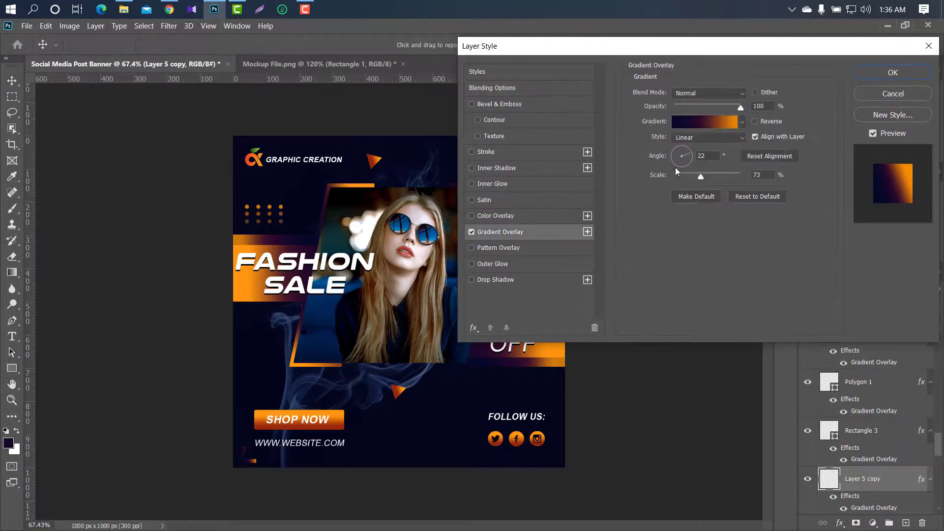
pyautogui.moveTo(689, 158); pyautogui.dragTo(247, 451)
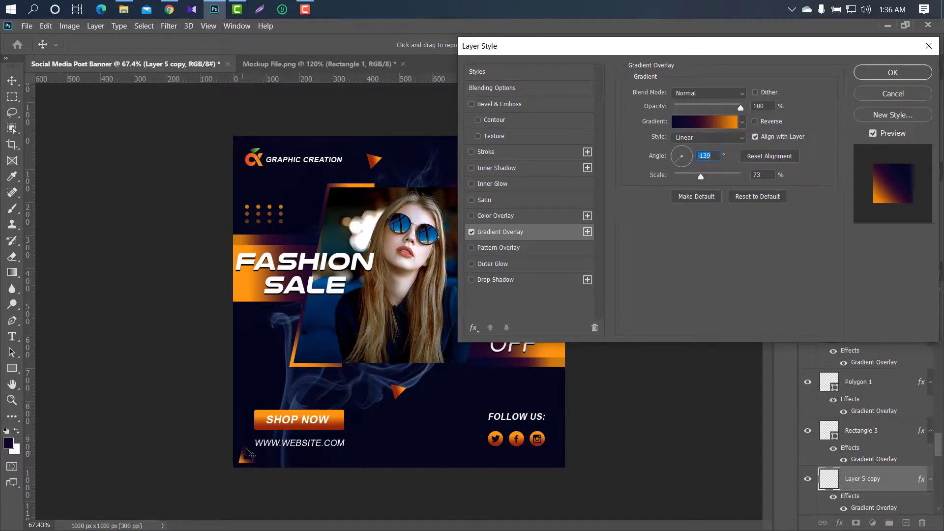
pyautogui.click(869, 76)
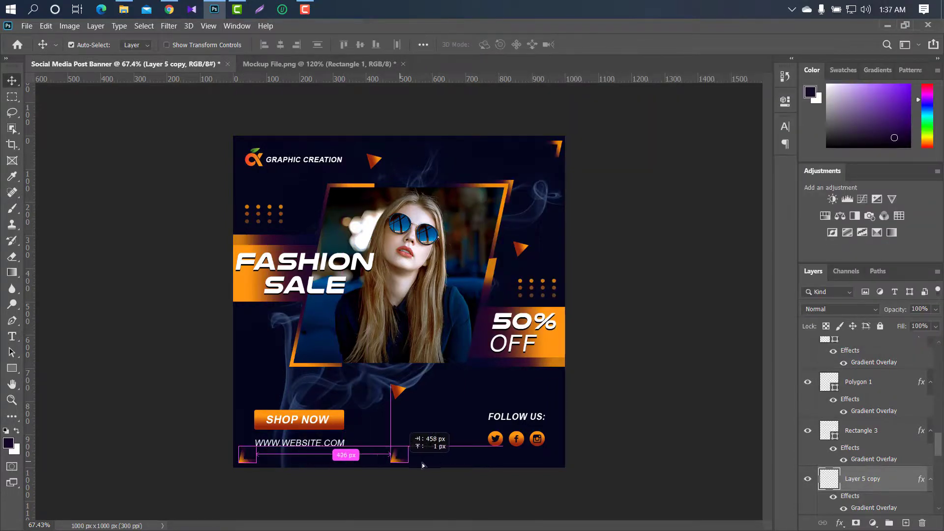
# Copy the corner accent, flip it horizontally, and place it at the bottom-right corner
pyautogui.moveTo(274, 462); pyautogui.dragTo(429, 462)
pyautogui.hotkey('ctrl', 't')
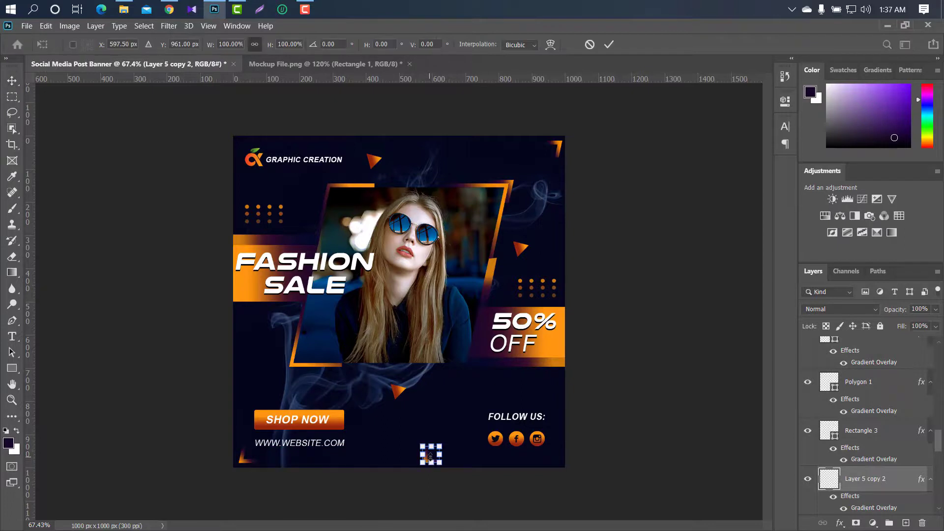
pyautogui.rightClick(430, 461)
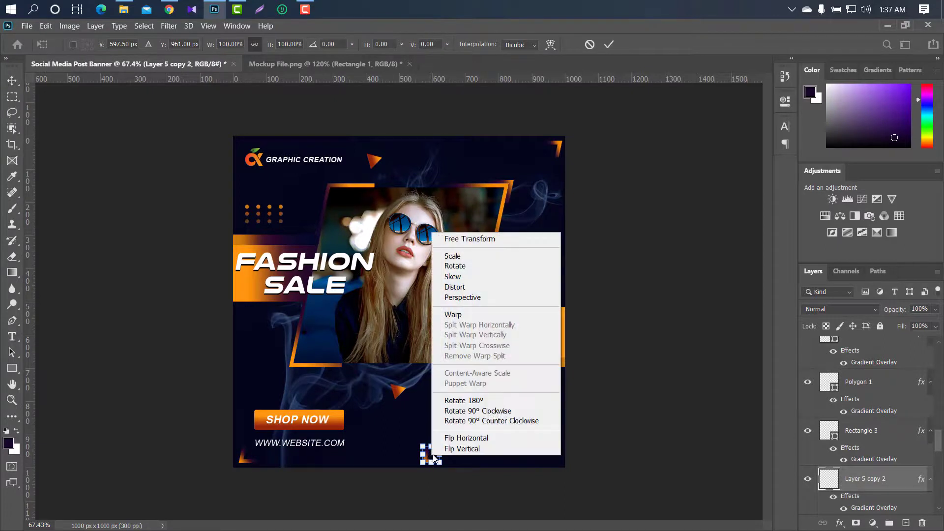
pyautogui.click(460, 439)
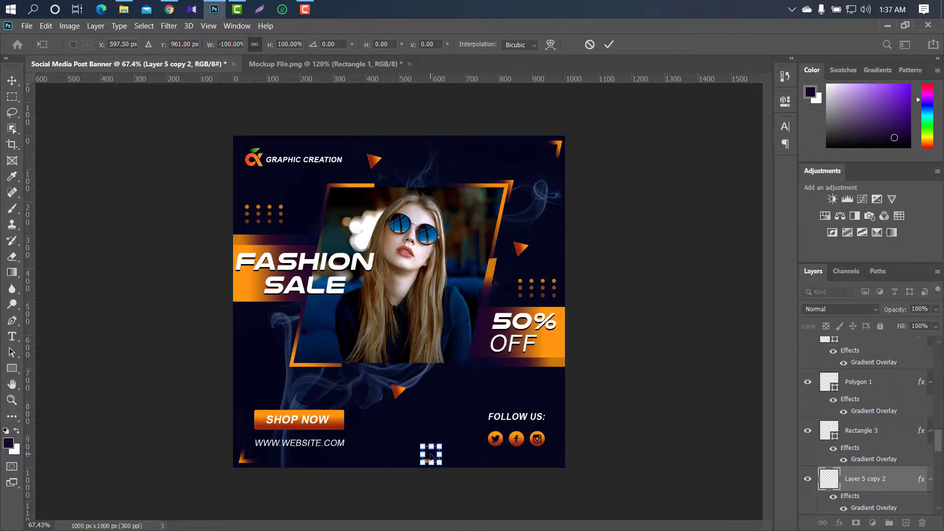
pyautogui.moveTo(431, 457); pyautogui.dragTo(548, 456)
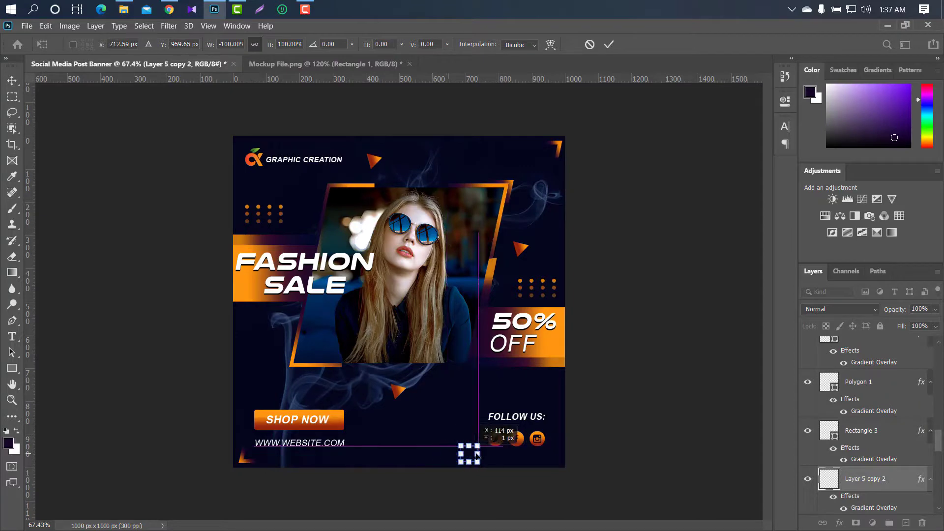
pyautogui.click(610, 45)
# Set the bottom-right accent's Gradient Overlay angle to -41 and shift the gradient
pyautogui.doubleClick(875, 479)
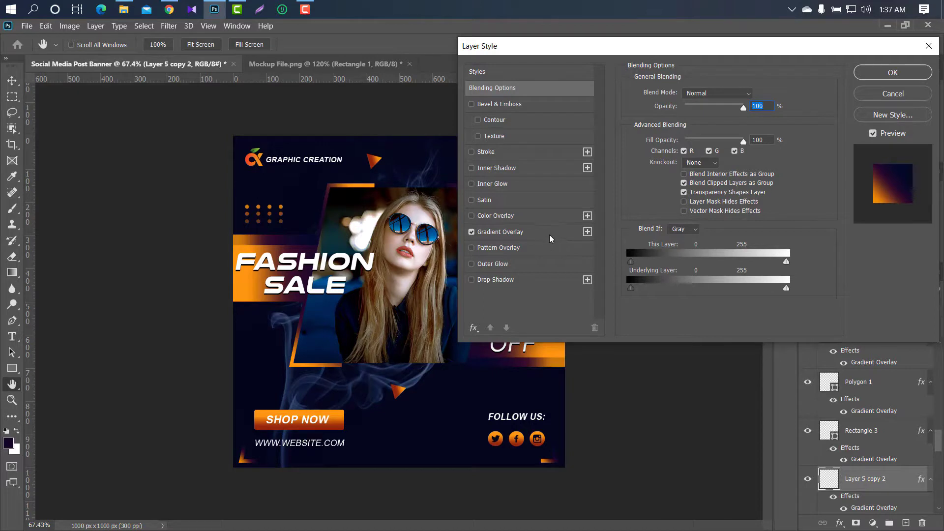
pyautogui.click(563, 230)
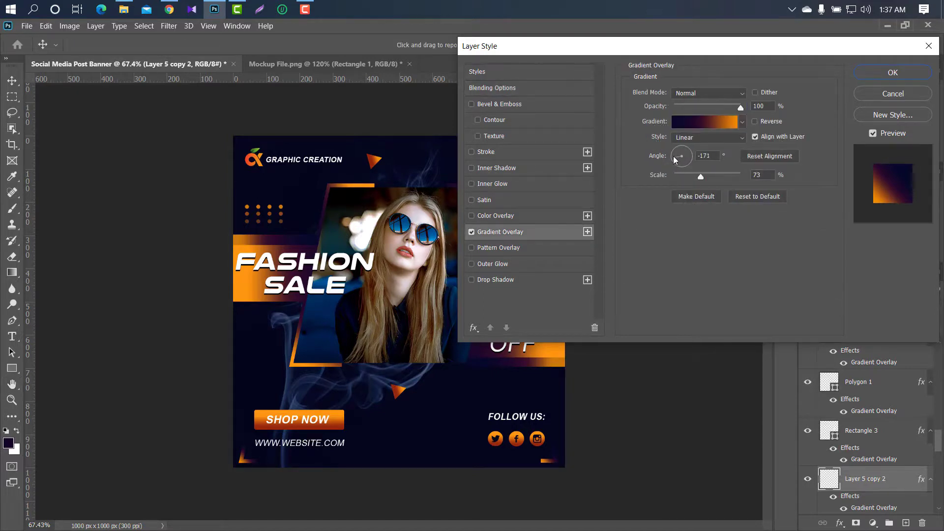
pyautogui.moveTo(674, 161); pyautogui.dragTo(689, 162)
pyautogui.moveTo(557, 453); pyautogui.dragTo(558, 455)
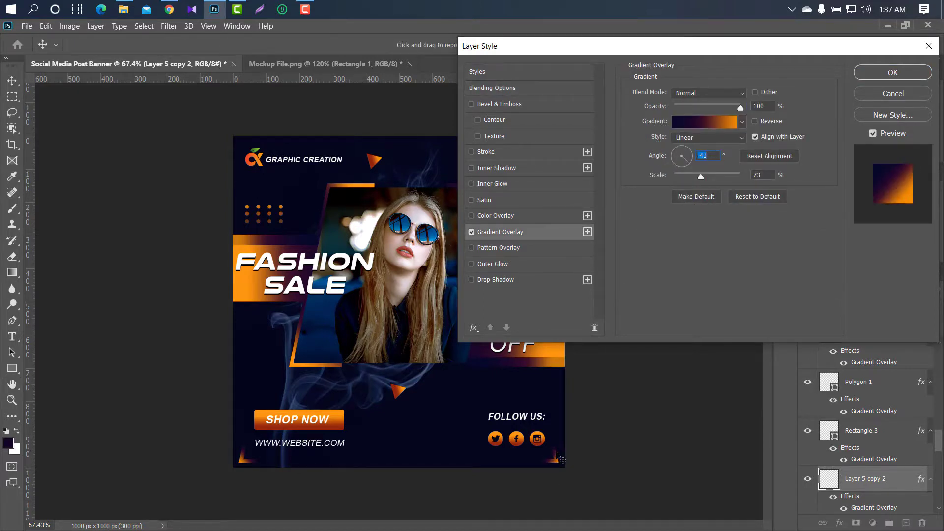